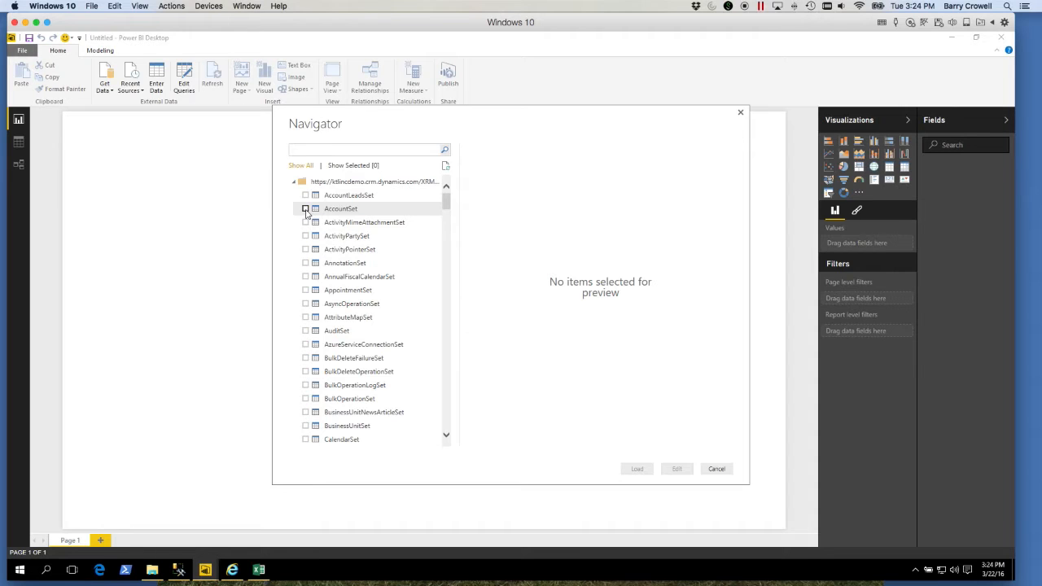
- Select the AccountSet and LeadSet tables for import from the CRM data source
{"action": "left_click", "coordinate": [306, 209]}
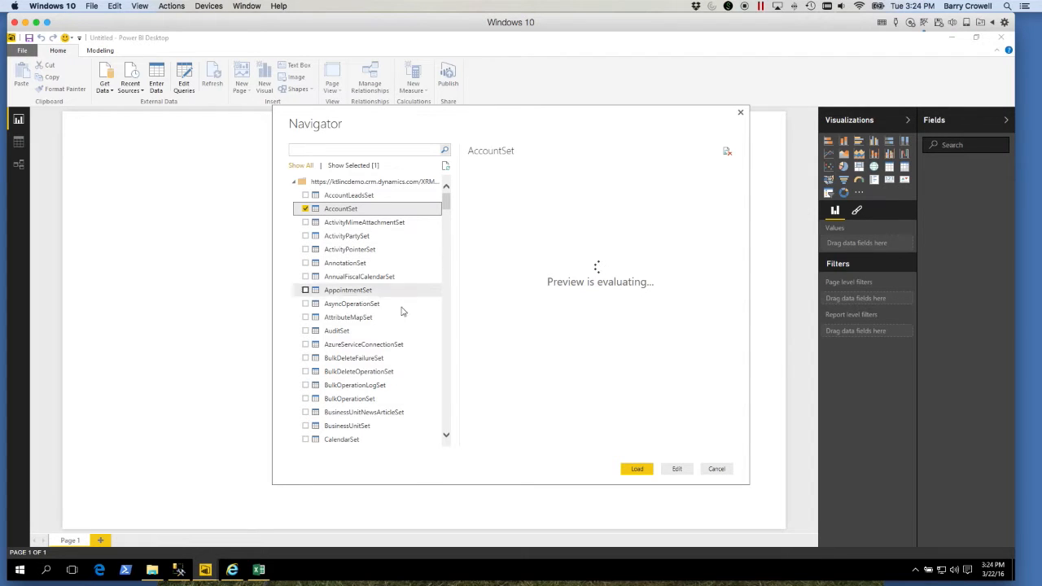
{"action": "left_click", "coordinate": [447, 436]}
{"action": "left_click", "coordinate": [446, 437]}
{"action": "left_click", "coordinate": [446, 437]}
{"action": "left_click", "coordinate": [446, 437]}
{"action": "left_click", "coordinate": [446, 437]}
{"action": "left_click", "coordinate": [446, 437]}
{"action": "left_click", "coordinate": [446, 437]}
{"action": "left_click", "coordinate": [306, 315]}
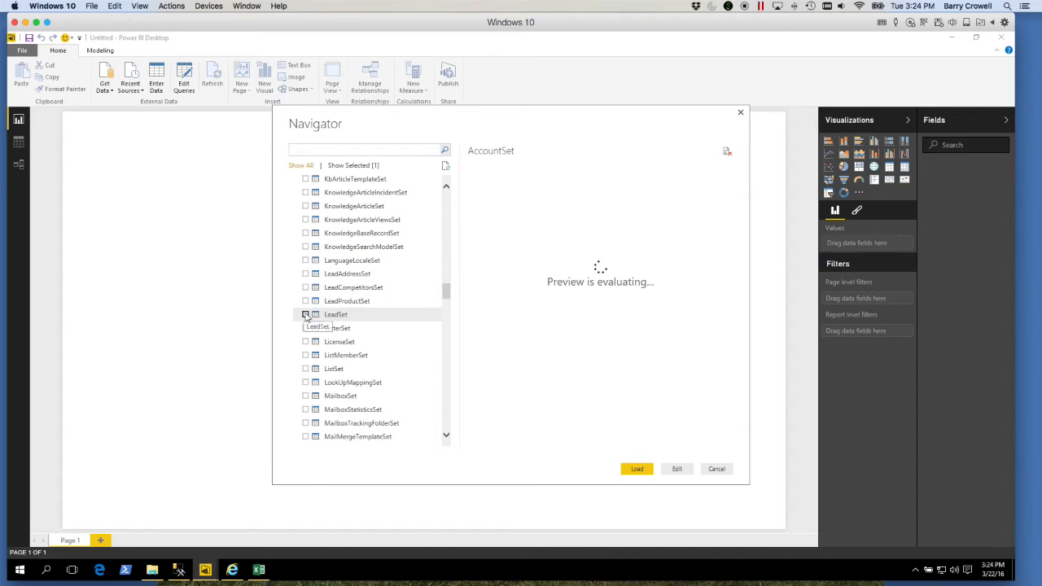
- Add the OpportunitySet and SystemUserSet tables to the selection and load all selected tables
{"action": "left_click", "coordinate": [445, 426]}
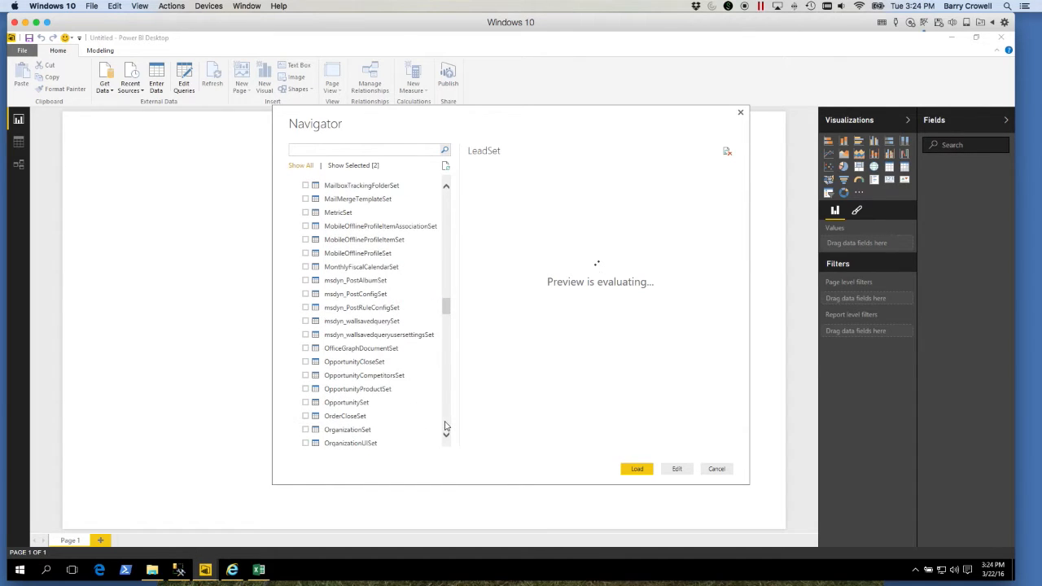
{"action": "left_click", "coordinate": [306, 402]}
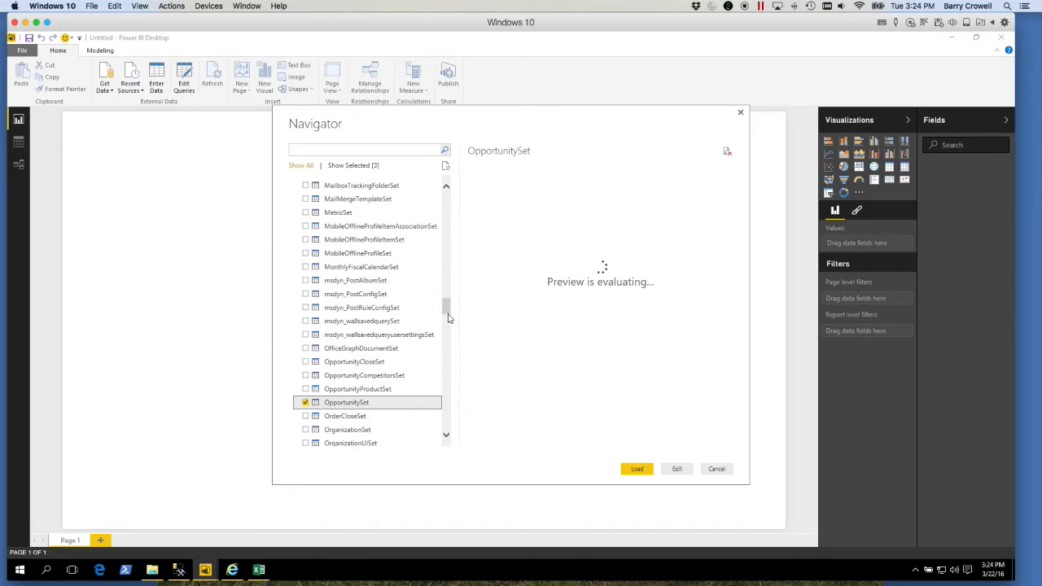
{"action": "left_click_drag", "start_coordinate": [447, 319], "coordinate": [444, 399]}
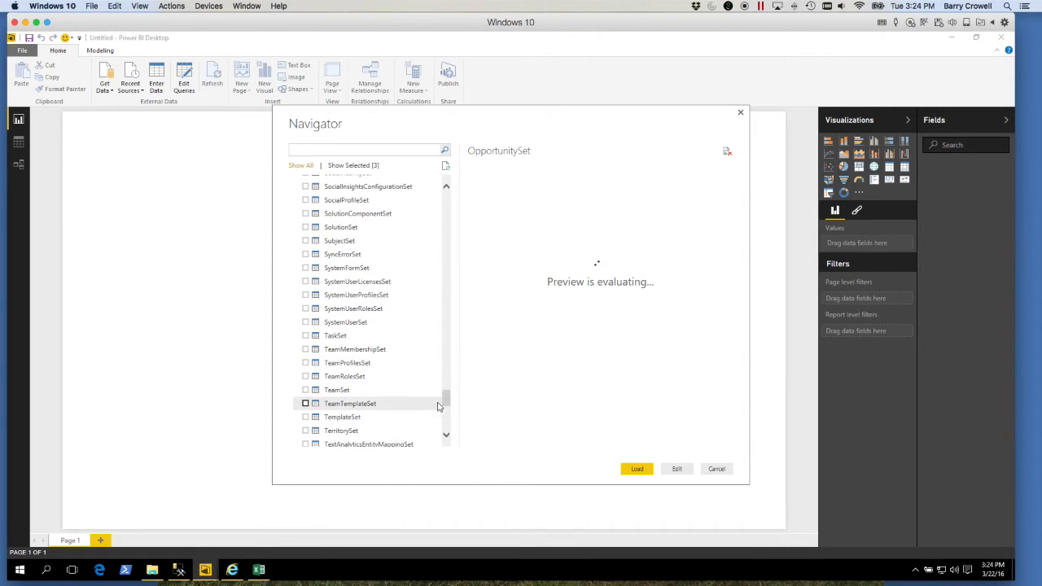
{"action": "left_click", "coordinate": [306, 323]}
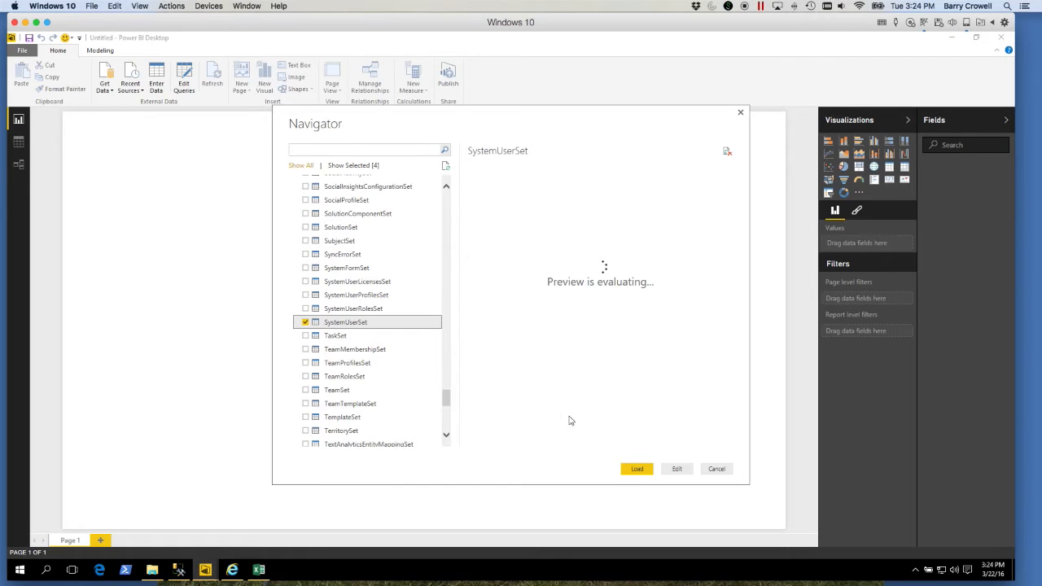
{"action": "left_click", "coordinate": [636, 468]}
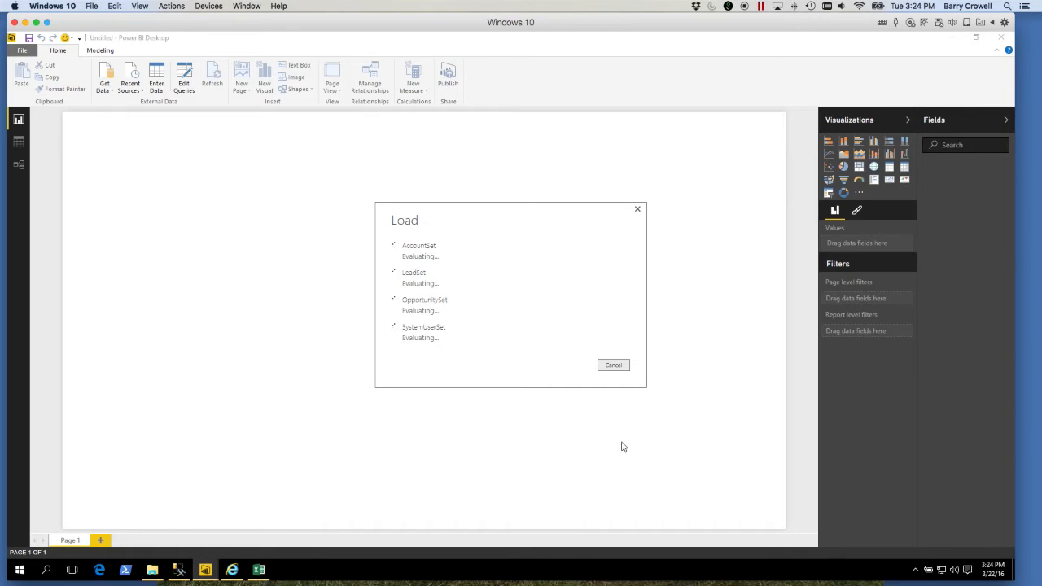
- Cancel the table load and switch to the PowerBI_CRMv3 report window
{"action": "left_click", "coordinate": [614, 367]}
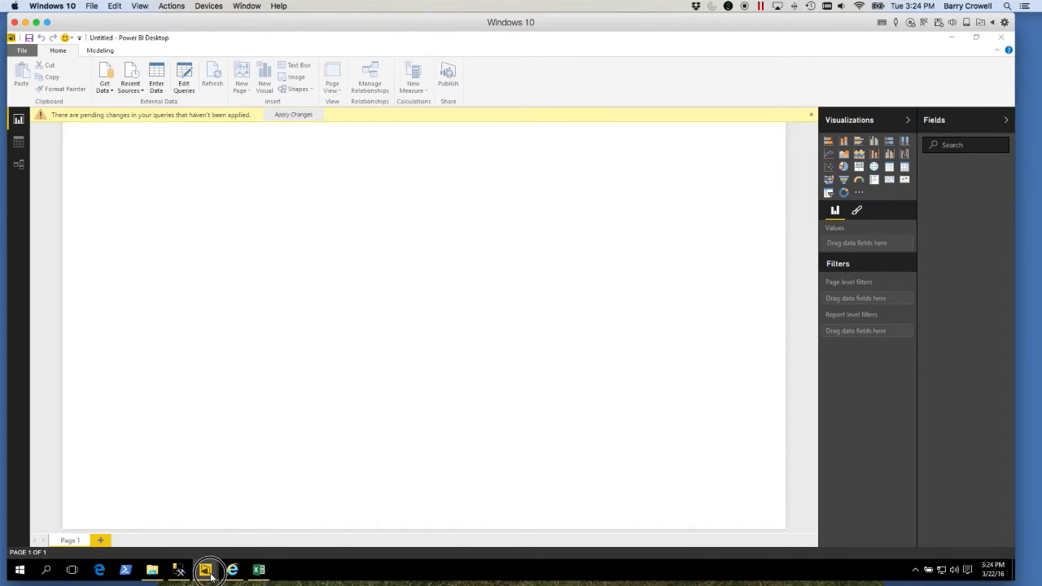
{"action": "mouse_move", "coordinate": [205, 570]}
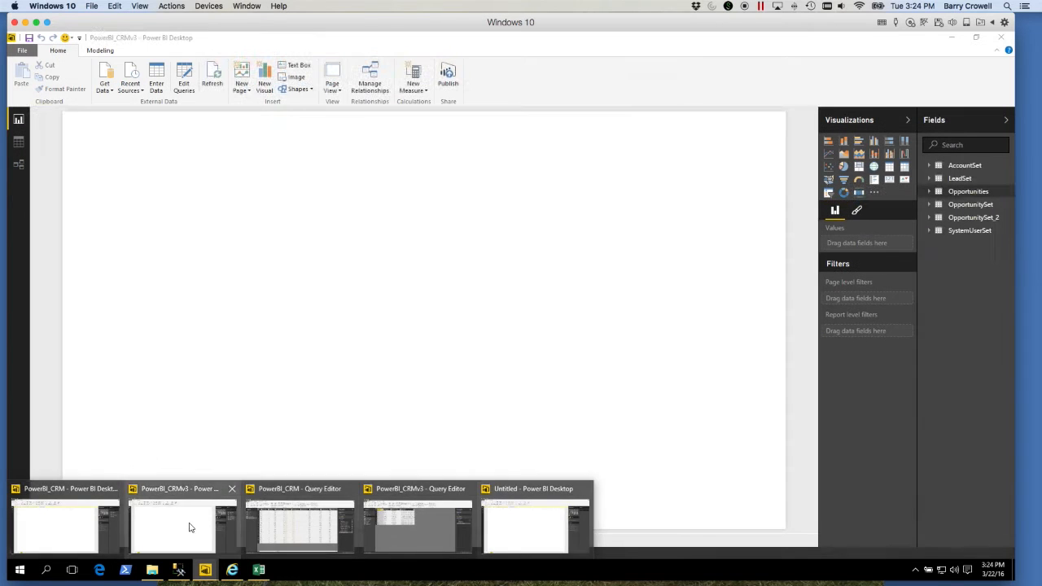
{"action": "left_click", "coordinate": [189, 527]}
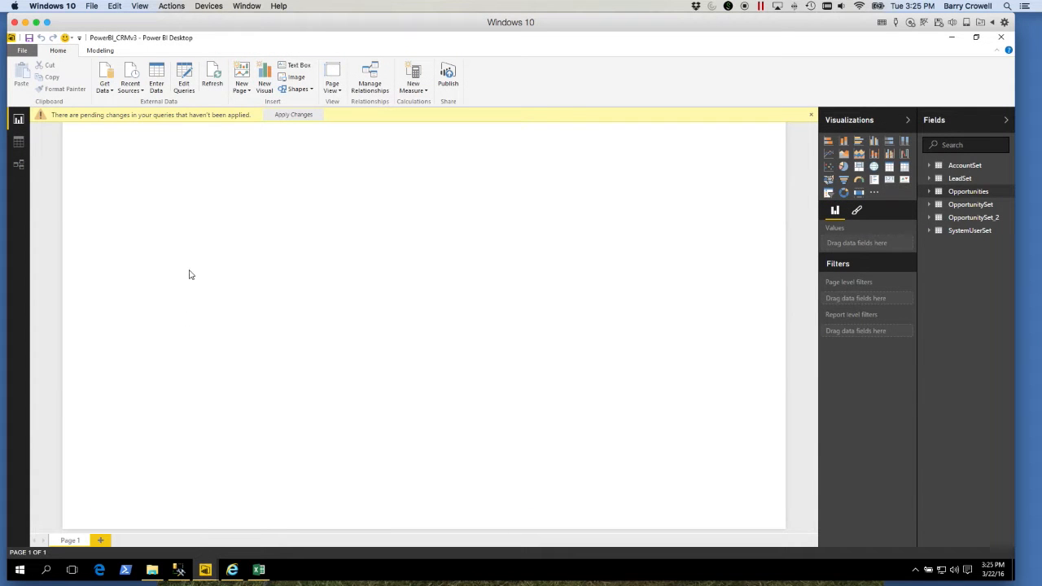
- Cancel an attempt to apply the pending query changes and open the SystemUserSet query in the Query Editor
{"action": "left_click", "coordinate": [291, 117]}
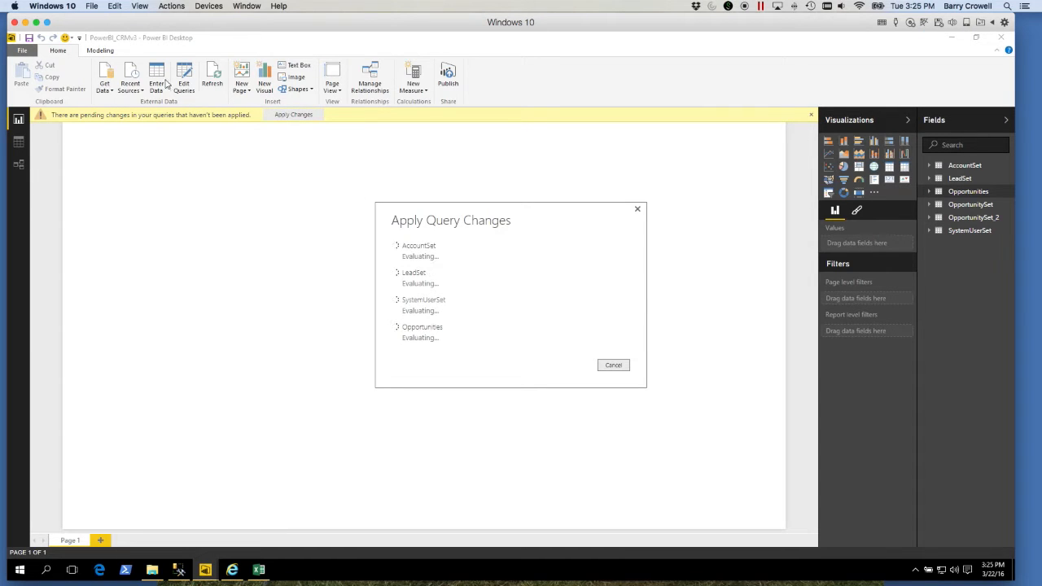
{"action": "left_click", "coordinate": [615, 365]}
{"action": "left_click", "coordinate": [185, 83]}
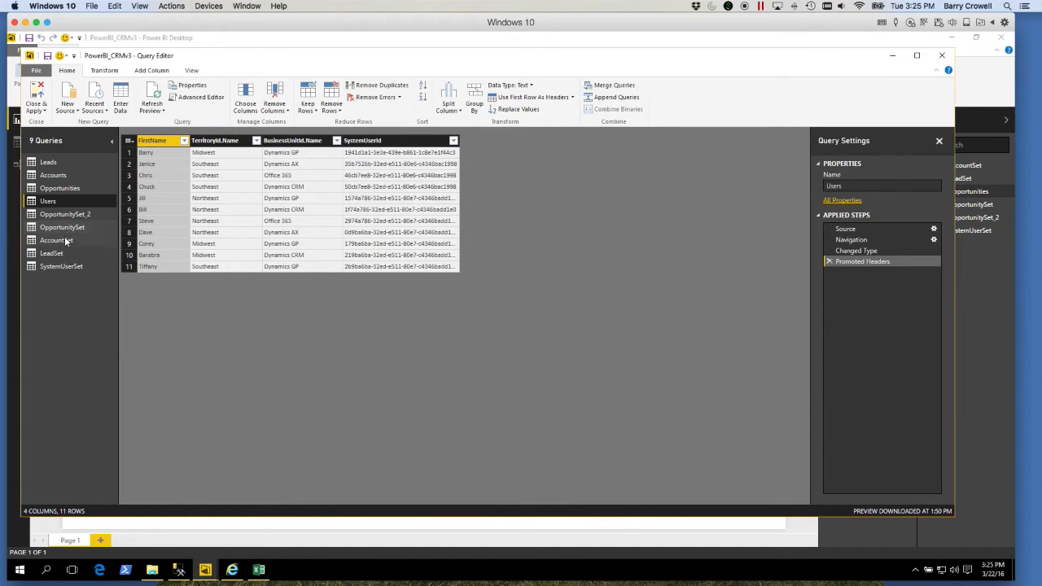
{"action": "left_click", "coordinate": [64, 271]}
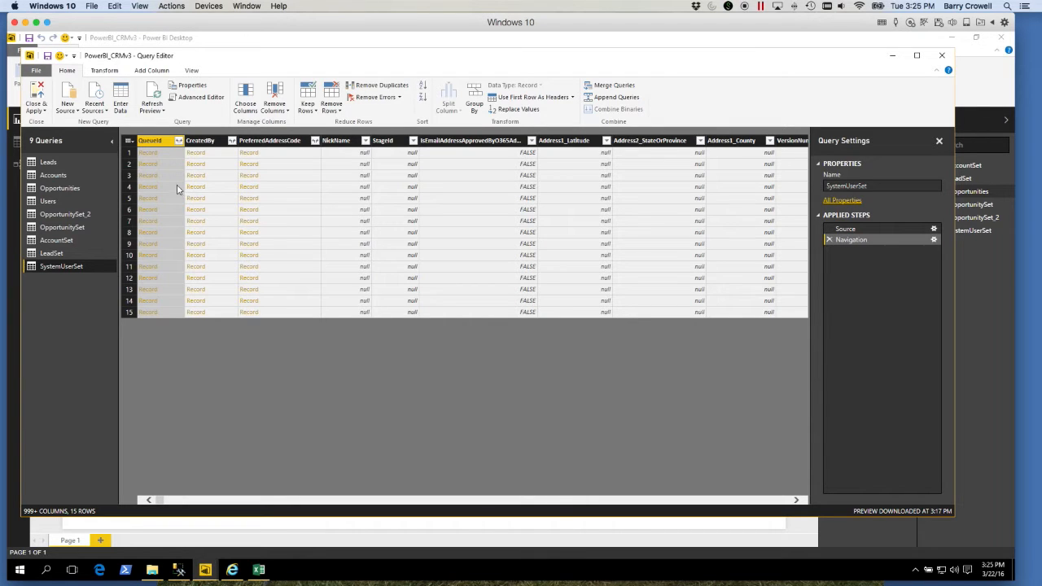
- Check the Word notes for the required SystemUserSet columns, and open the query's Choose Columns list sorted by name
{"action": "left_click_drag", "start_coordinate": [0, 32], "coordinate": [366, 19]}
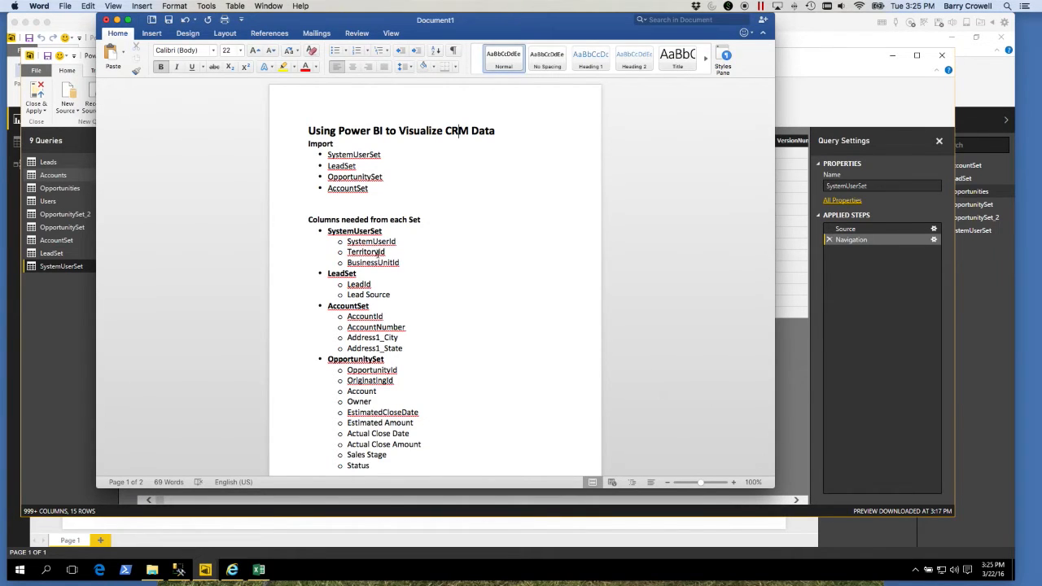
{"action": "left_click_drag", "start_coordinate": [443, 24], "coordinate": [0, 24]}
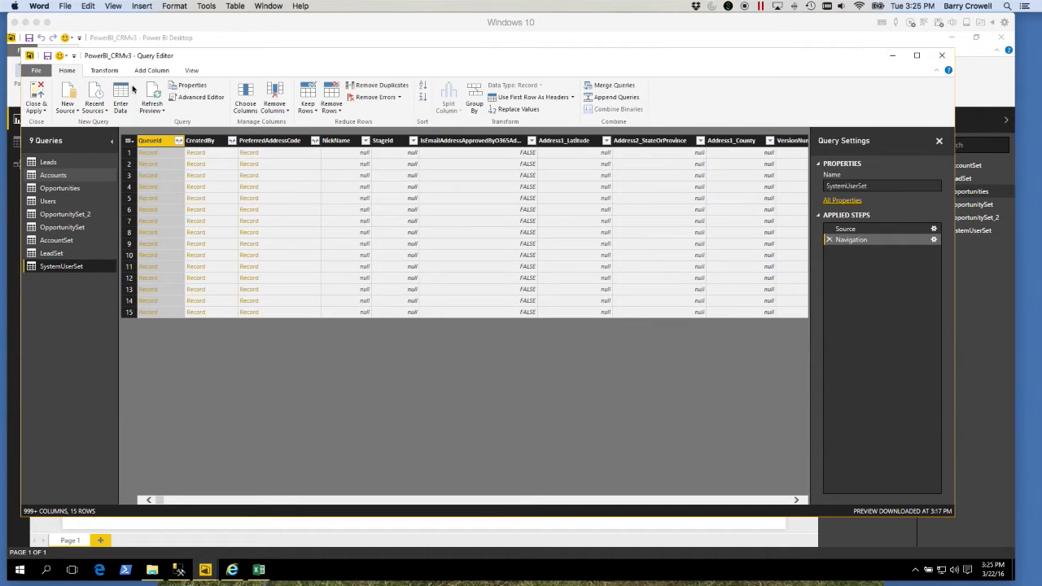
{"action": "left_click", "coordinate": [248, 101]}
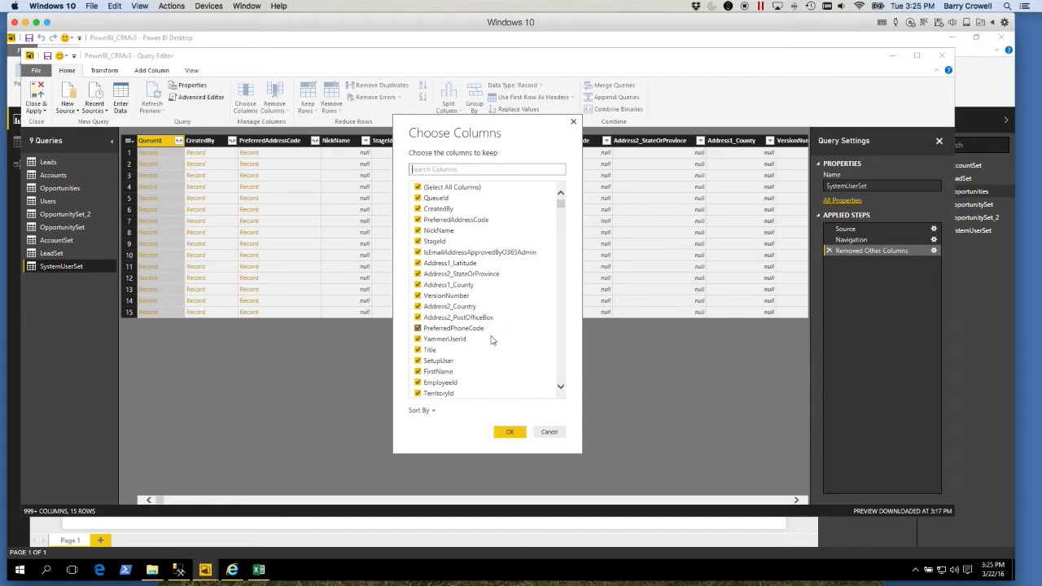
{"action": "left_click", "coordinate": [434, 410]}
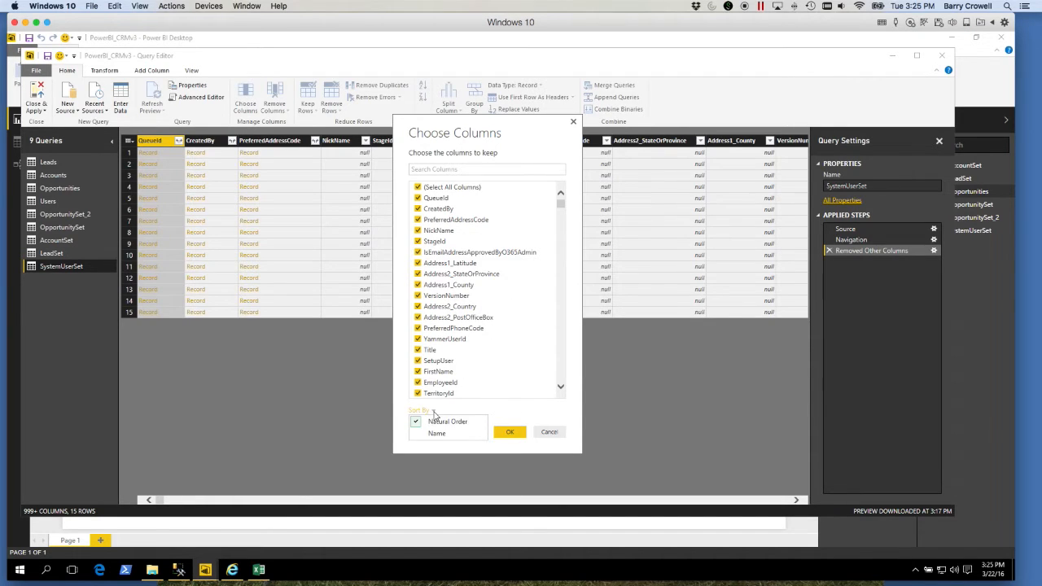
{"action": "left_click", "coordinate": [437, 434]}
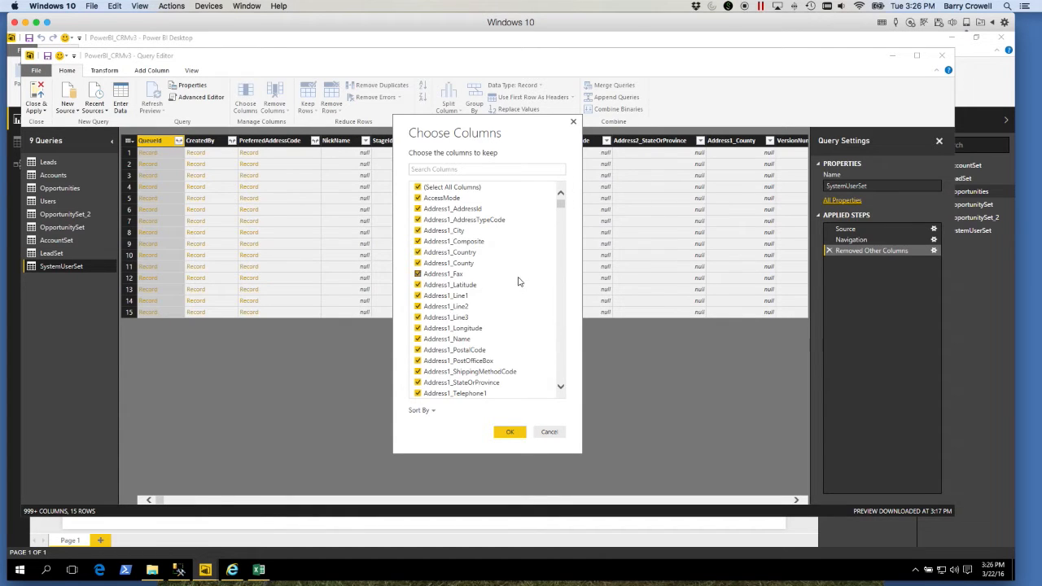
- Deselect all SystemUserSet columns and mark only BusinessUnitId to keep
{"action": "left_click_drag", "start_coordinate": [560, 204], "coordinate": [560, 216]}
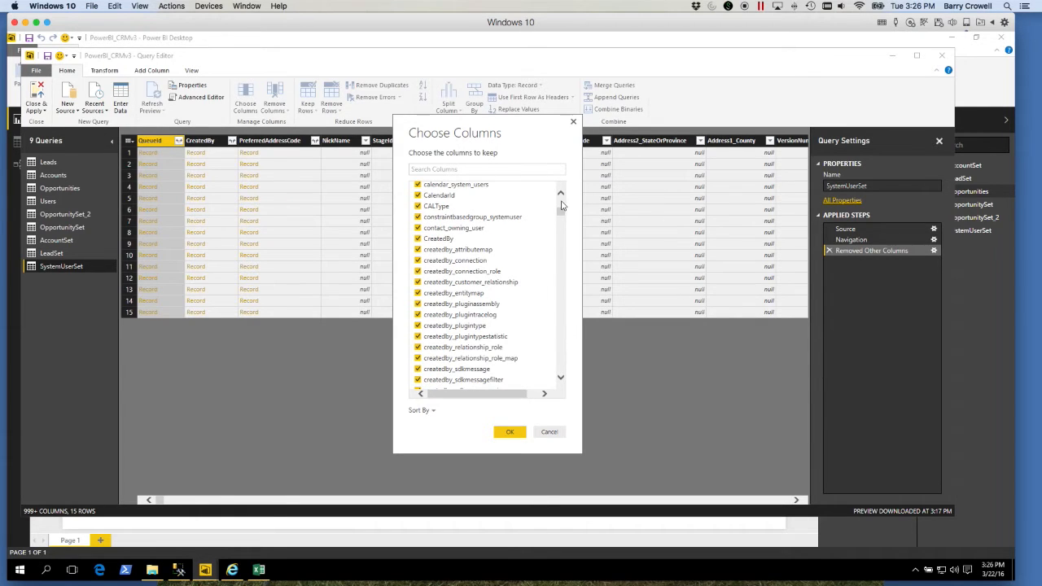
{"action": "scroll", "coordinate": [561, 205], "scroll_direction": "up", "scroll_amount": 5}
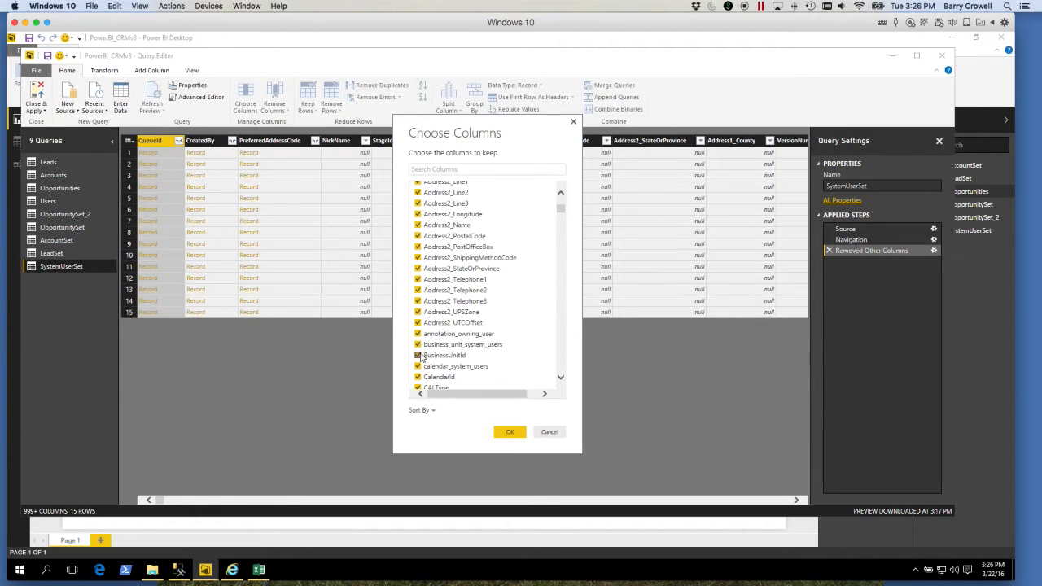
{"action": "mouse_move", "coordinate": [562, 211]}
{"action": "left_mouse_down"}
{"action": "mouse_move", "coordinate": [562, 195]}
{"action": "mouse_move", "coordinate": [561, 214]}
{"action": "left_mouse_up"}
{"action": "left_click", "coordinate": [417, 188]}
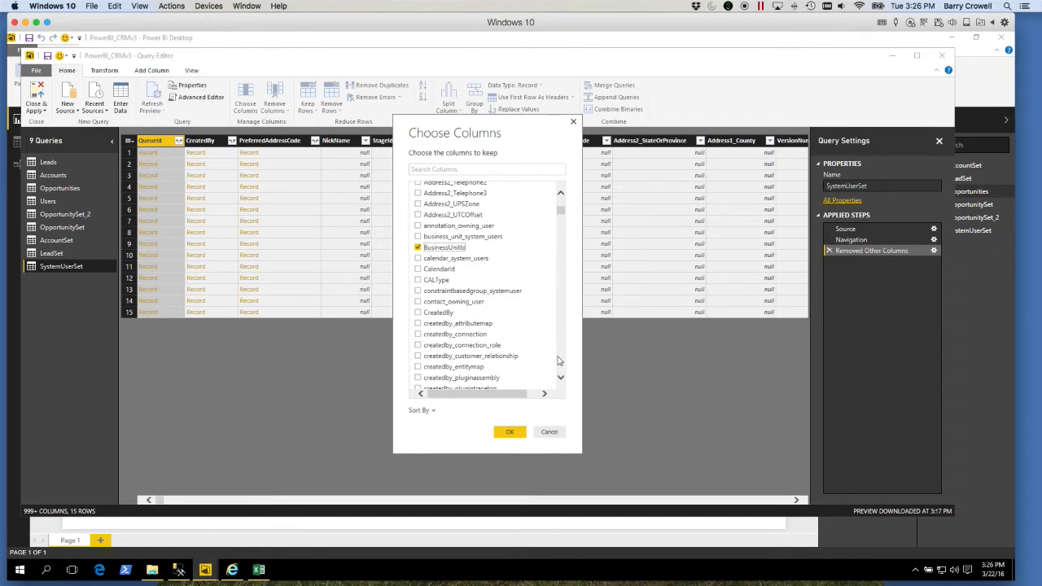
- Mark the TerritoryId column to keep in the SystemUserSet query
{"action": "scroll", "coordinate": [559, 360], "scroll_direction": "down", "scroll_amount": 15}
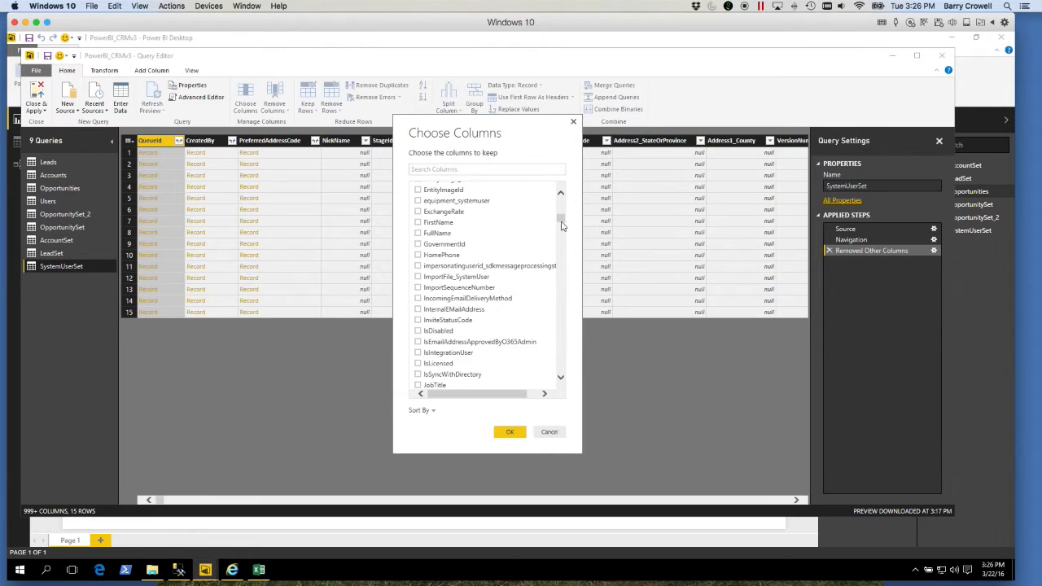
{"action": "left_click_drag", "start_coordinate": [561, 226], "coordinate": [563, 374]}
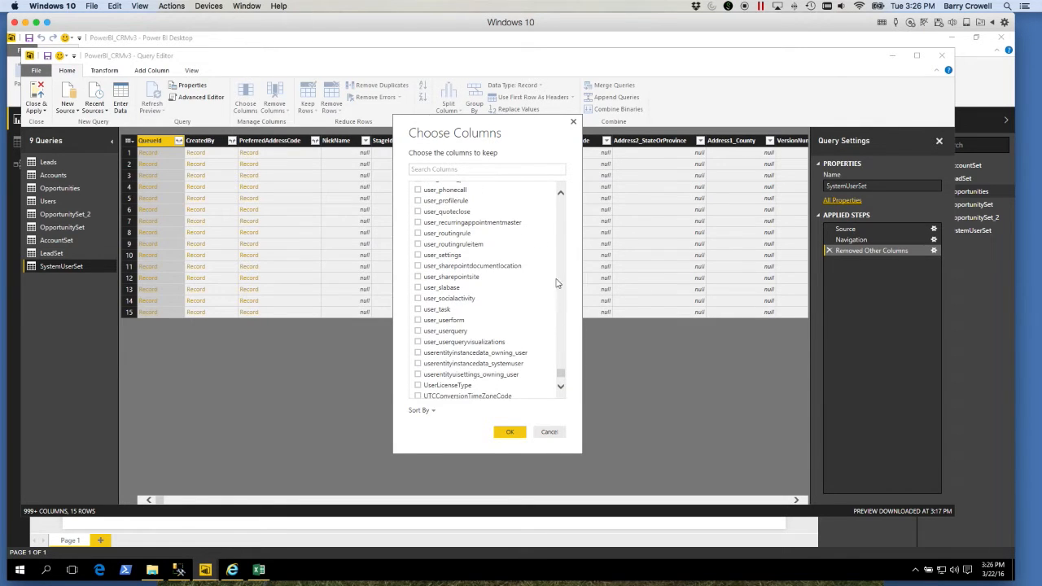
{"action": "left_click", "coordinate": [560, 209]}
{"action": "left_click", "coordinate": [560, 210]}
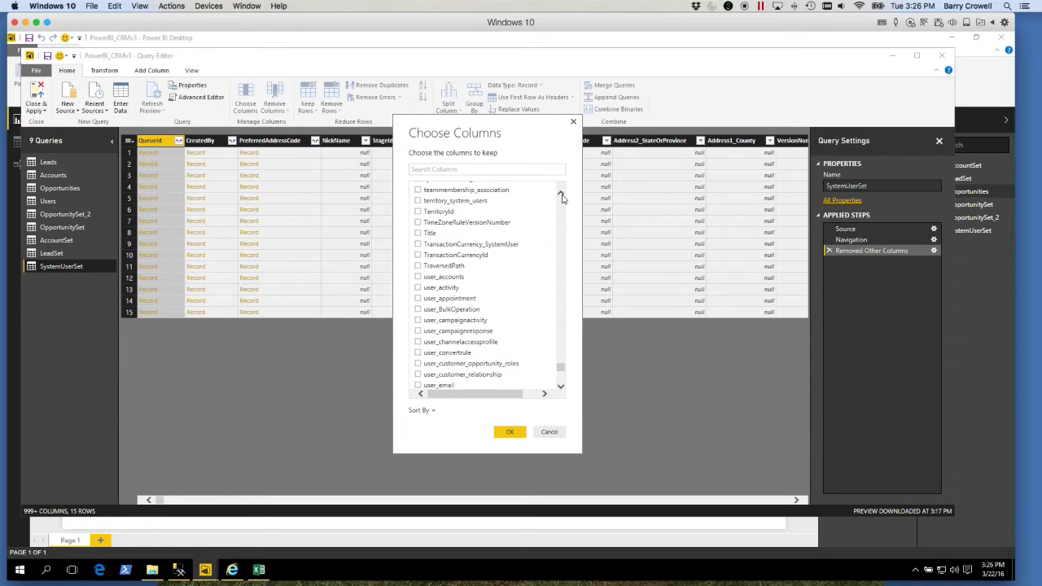
{"action": "left_click", "coordinate": [561, 196]}
{"action": "left_click", "coordinate": [418, 237]}
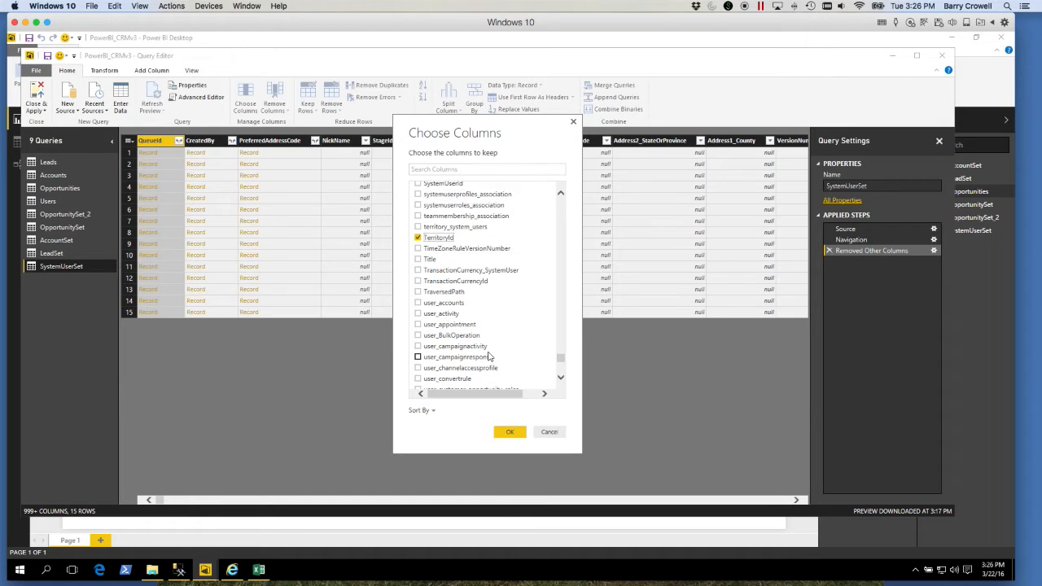
- Mark the SystemUserId column to keep and remove all unselected columns from SystemUserSet
{"action": "left_click_drag", "start_coordinate": [561, 382], "coordinate": [561, 382]}
{"action": "scroll", "coordinate": [558, 220], "scroll_direction": "up", "scroll_amount": 6}
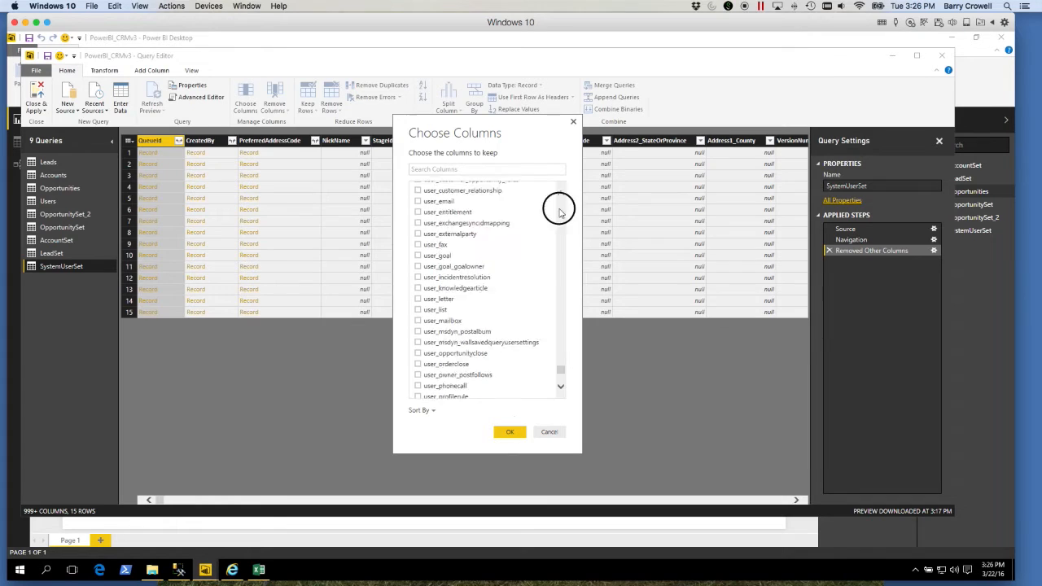
{"action": "left_click", "coordinate": [561, 195]}
{"action": "left_click", "coordinate": [417, 268]}
{"action": "left_click", "coordinate": [510, 432]}
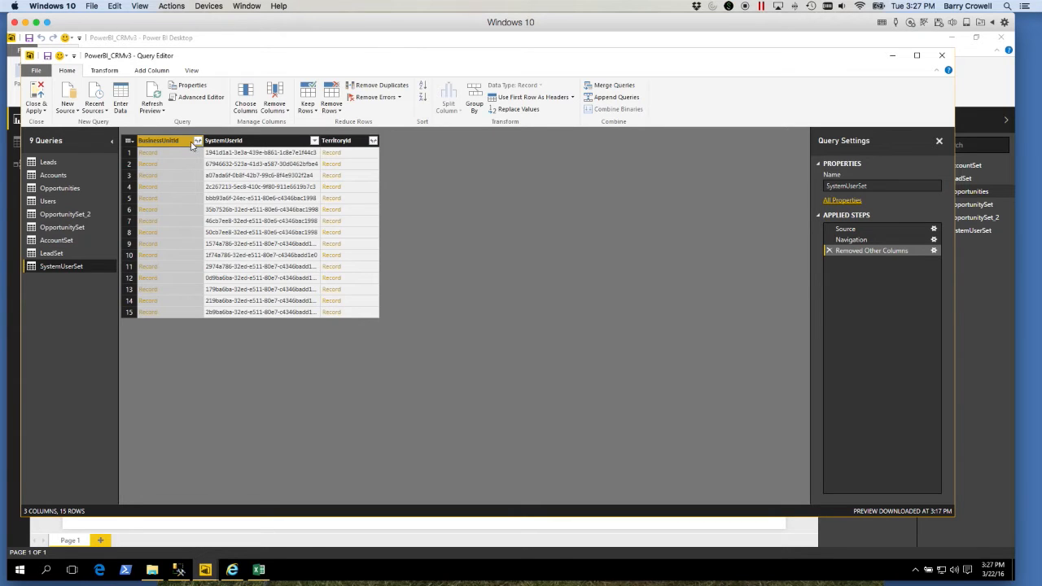
- Expand the BusinessUnitId column to only its Name field, keeping the original column name as prefix
{"action": "left_click", "coordinate": [198, 141]}
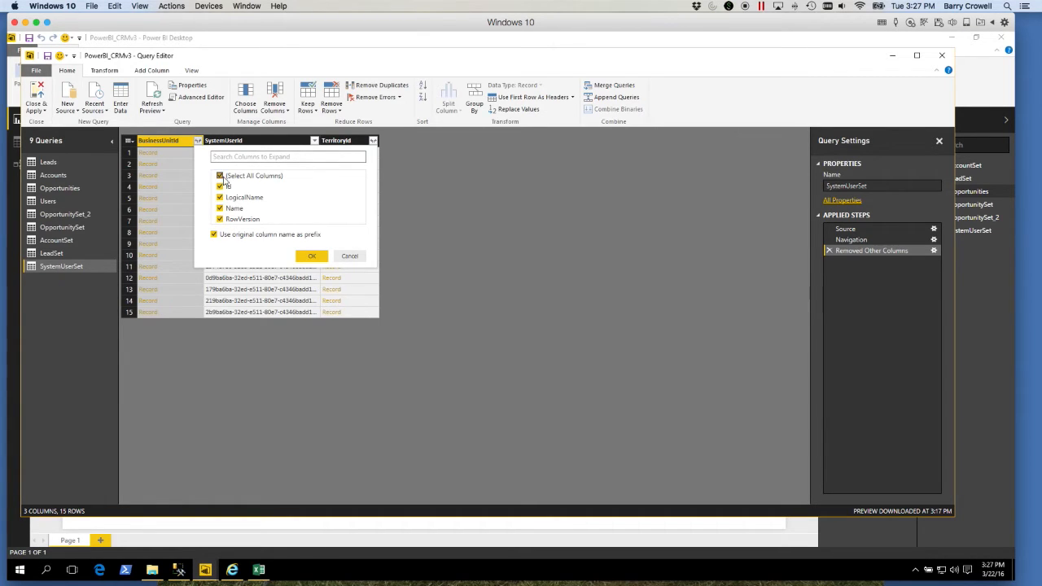
{"action": "left_click", "coordinate": [221, 178]}
{"action": "left_click", "coordinate": [220, 208]}
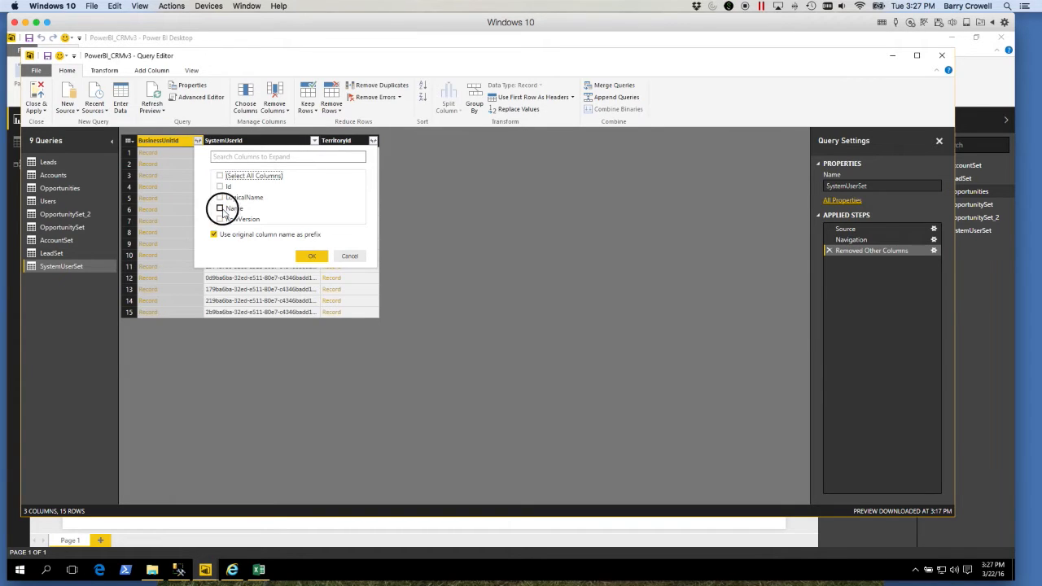
{"action": "left_click", "coordinate": [317, 256]}
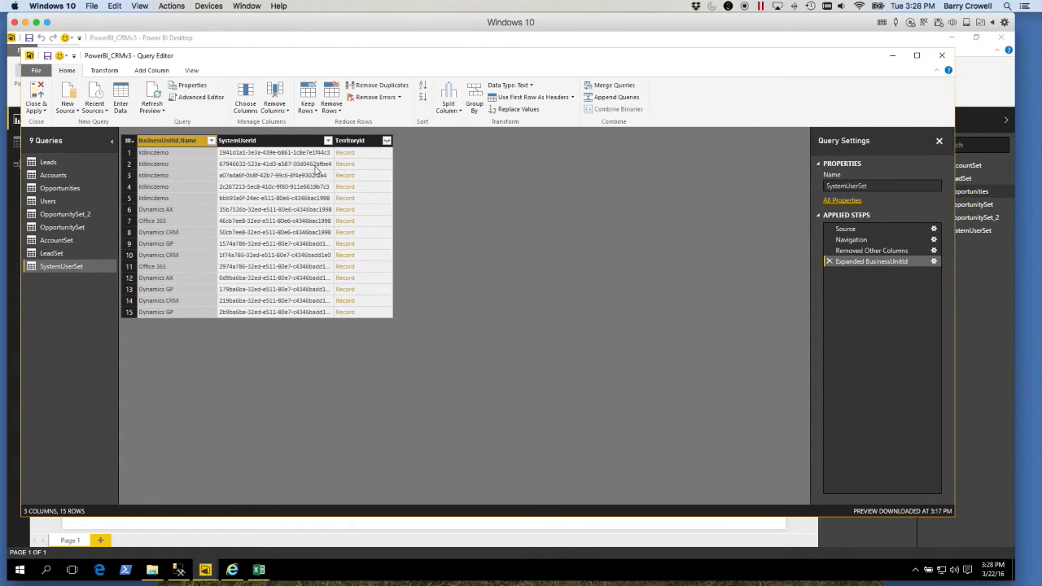
- Expand the TerritoryId column to only its Name field, keeping the original column name as prefix
{"action": "left_click", "coordinate": [386, 142]}
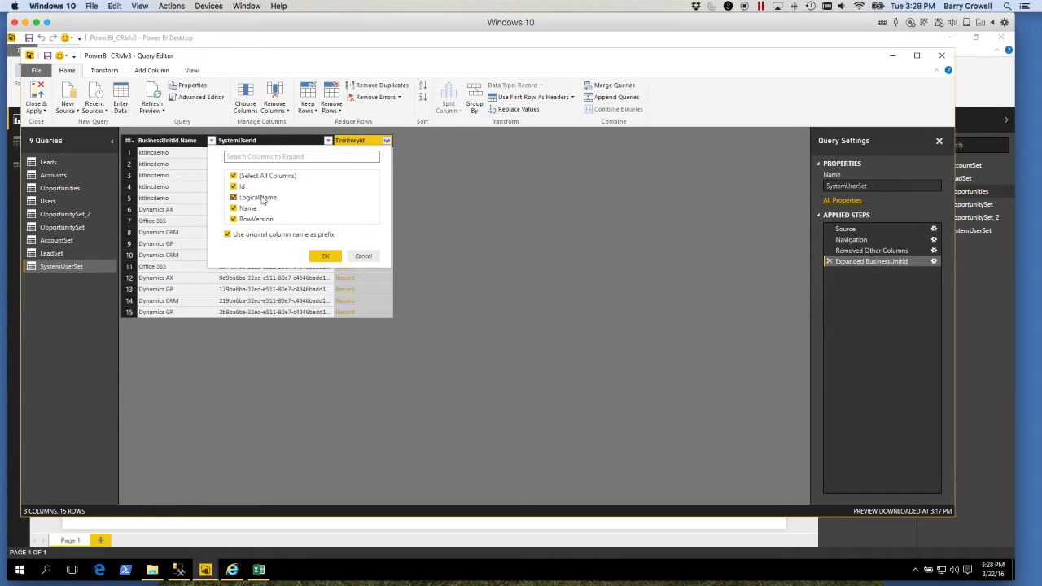
{"action": "left_click", "coordinate": [234, 176]}
{"action": "left_click", "coordinate": [234, 208]}
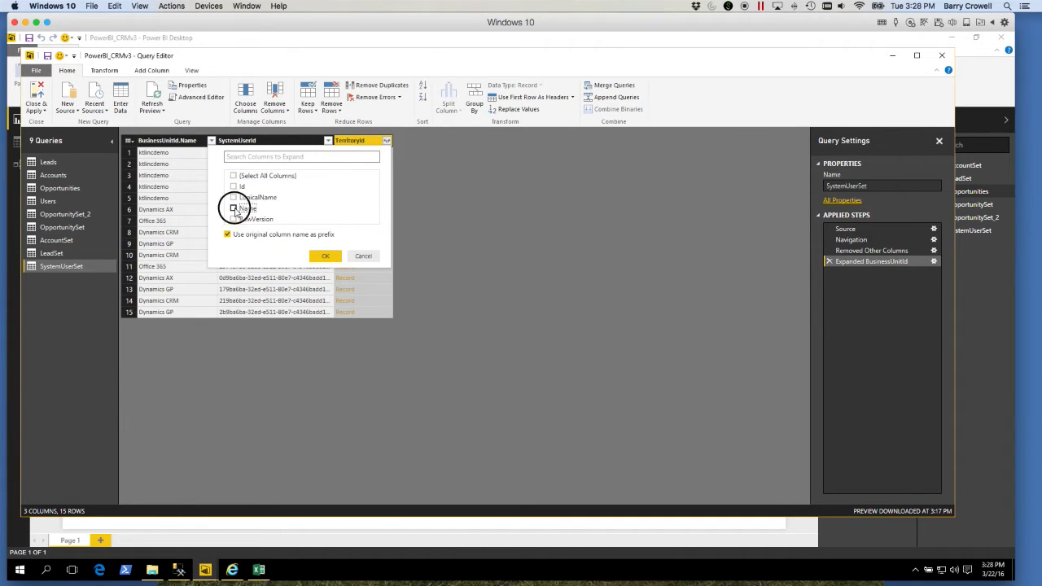
{"action": "left_click", "coordinate": [325, 257]}
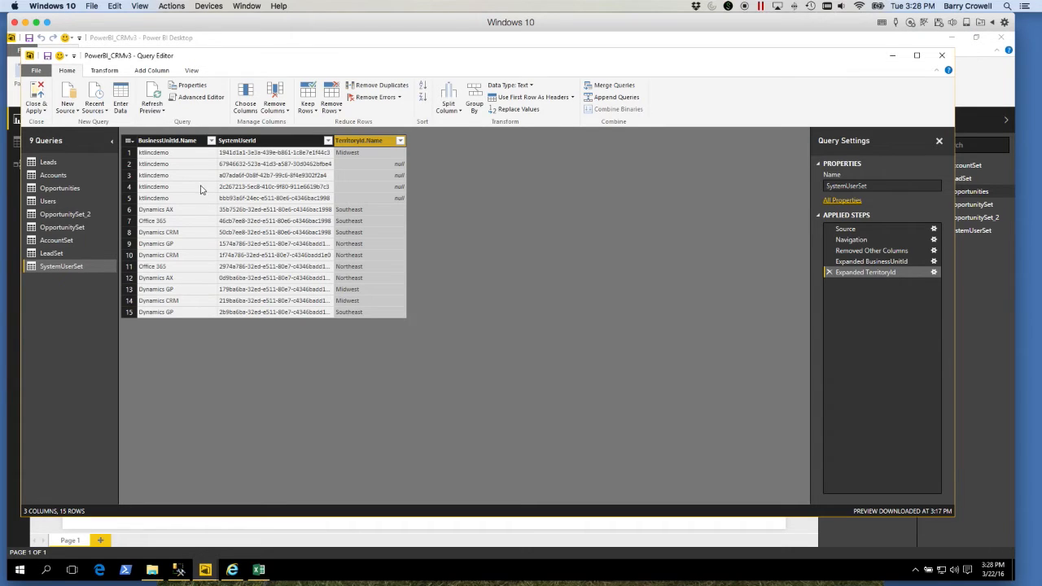
- Filter SystemUserSet to rows whose BusinessUnitId.Name does not equal ktlincdemo
{"action": "left_click", "coordinate": [156, 200]}
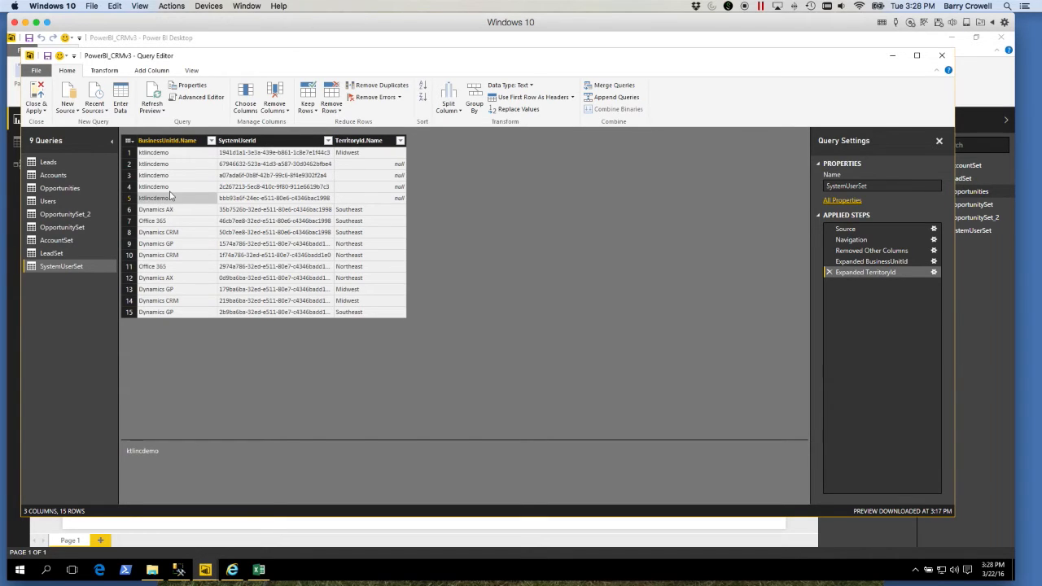
{"action": "left_click", "coordinate": [211, 142]}
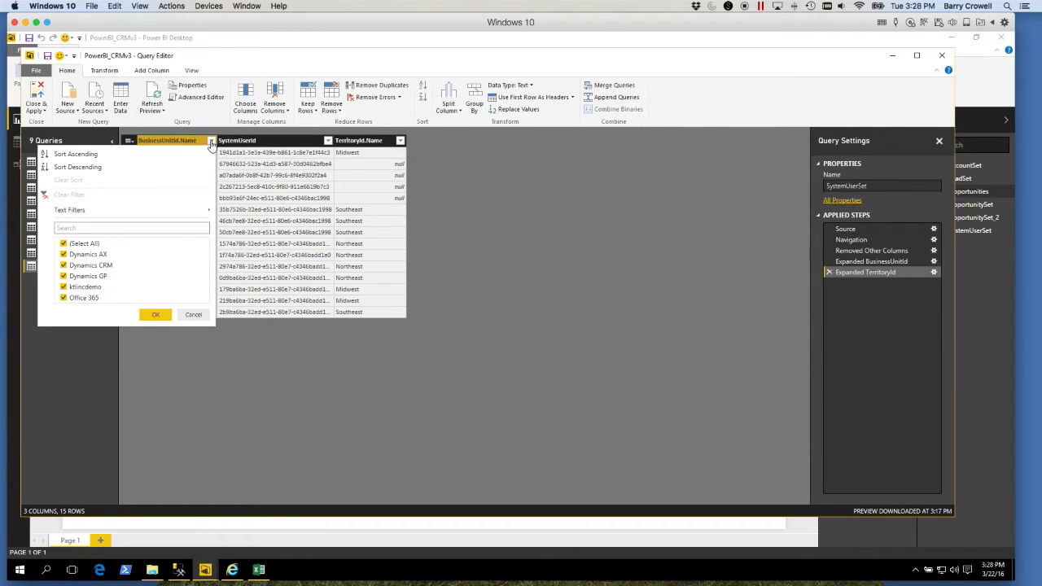
{"action": "mouse_move", "coordinate": [142, 214]}
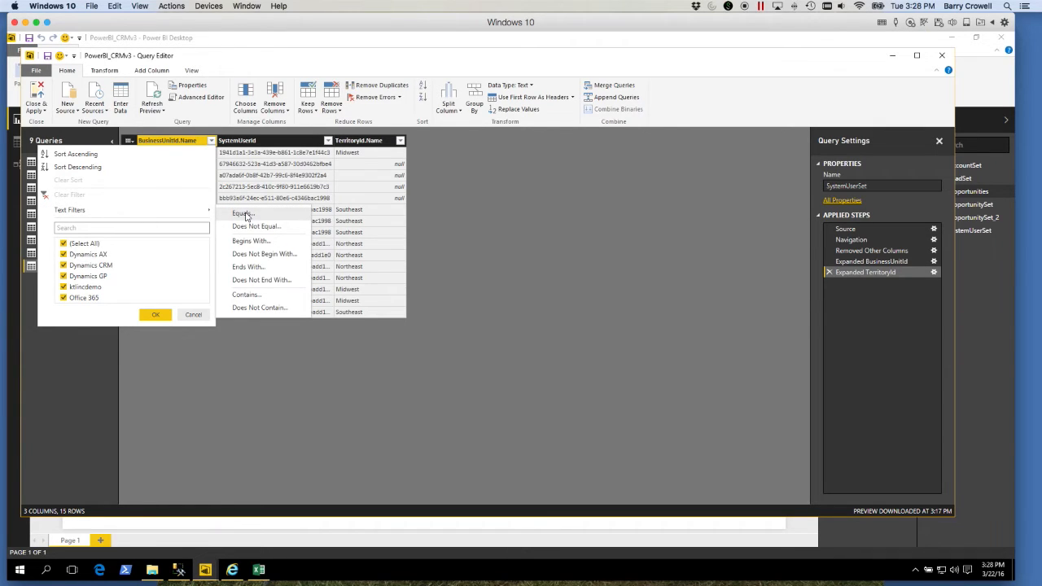
{"action": "left_click", "coordinate": [254, 227]}
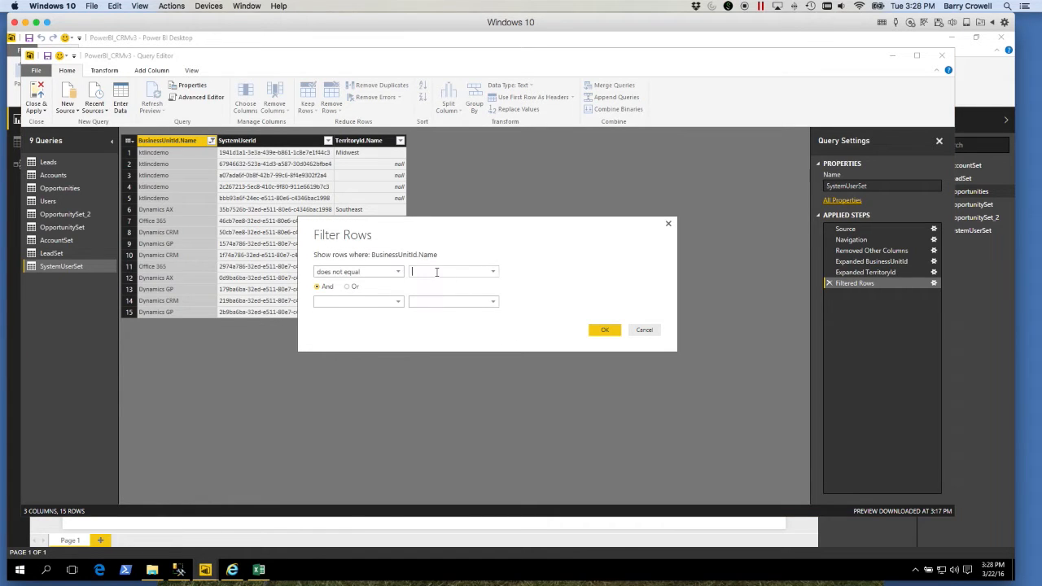
{"action": "type", "text": "ktlincdemo"}
{"action": "left_click", "coordinate": [604, 330]}
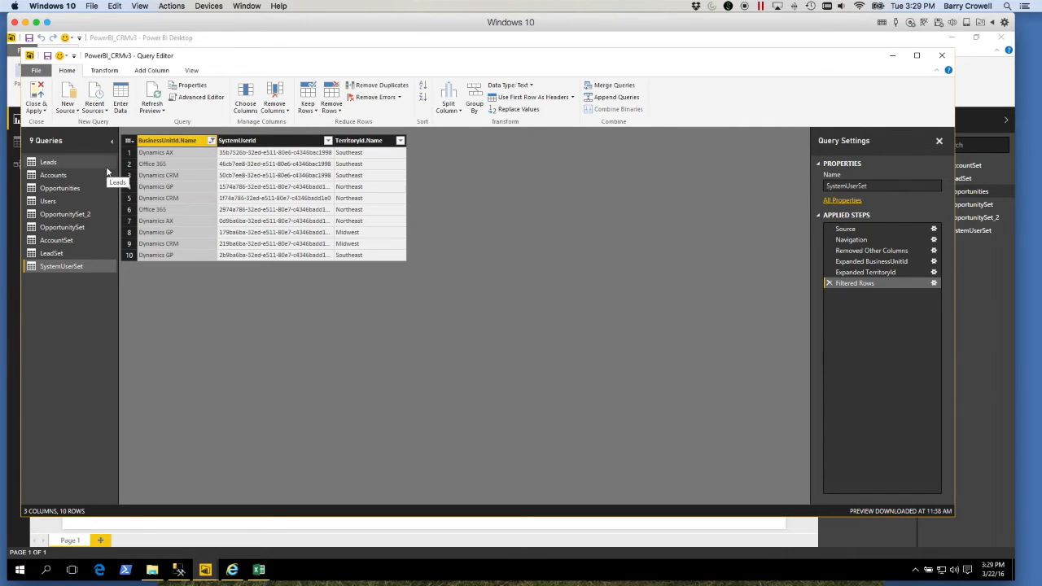
- Open the LeadSet query and check which LeadSet columns are needed in the Word document
{"action": "left_click", "coordinate": [48, 255]}
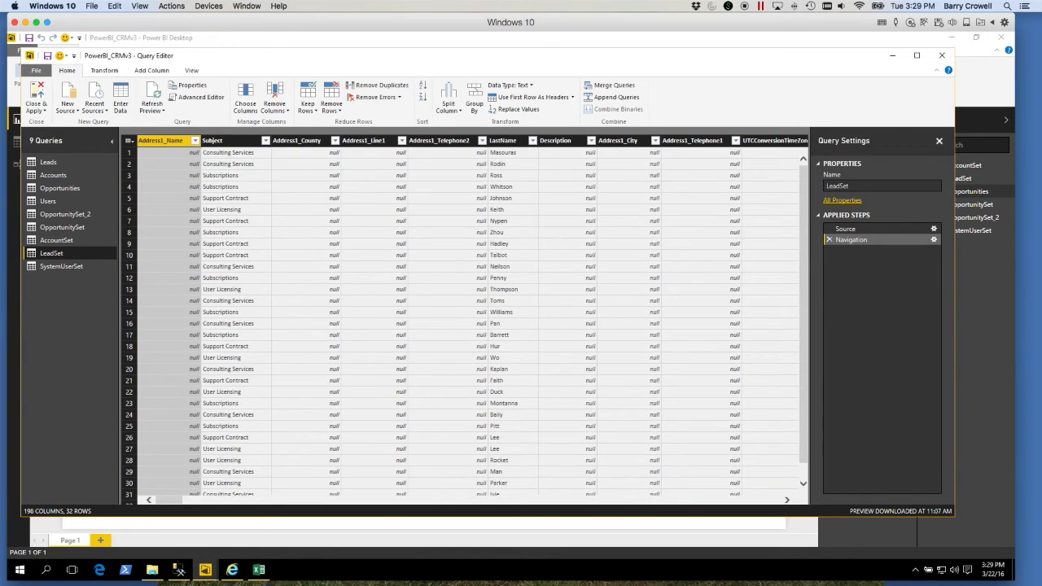
{"action": "key", "text": "ctrl+Left"}
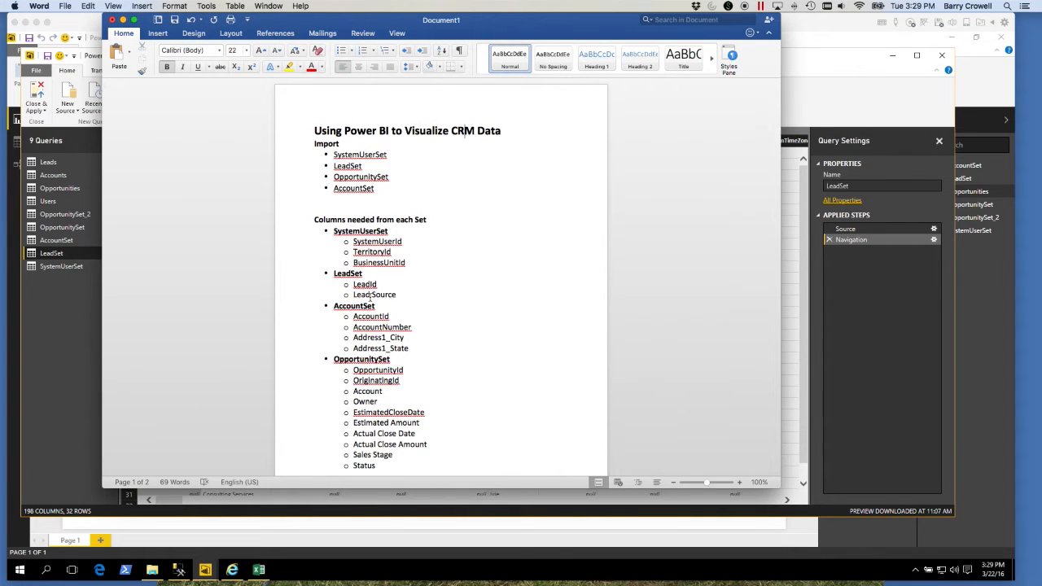
{"action": "key", "text": "ctrl+Right"}
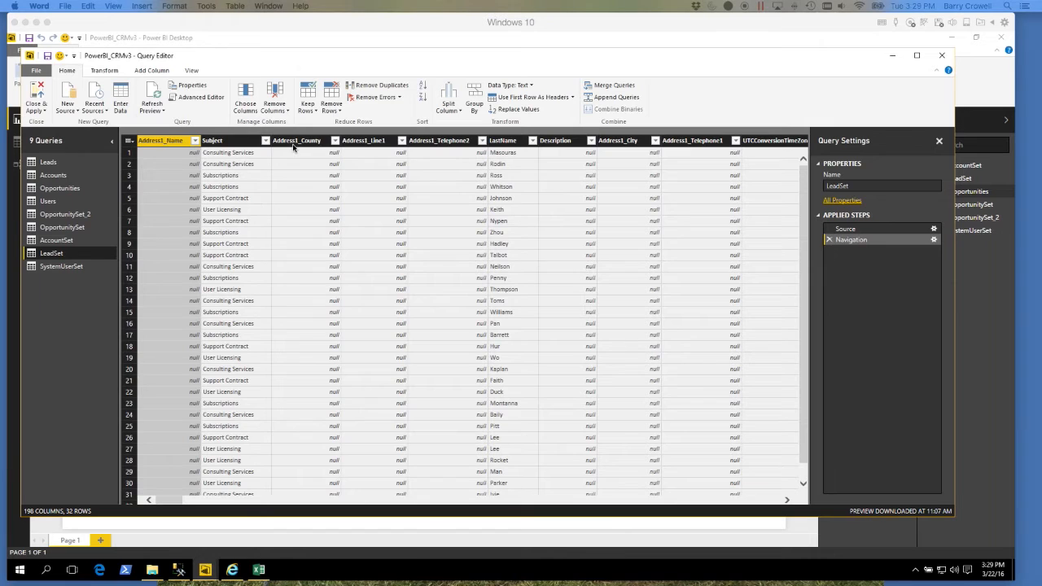
- Deselect all LeadSet columns in the column chooser and sort the column list alphabetically
{"action": "left_click", "coordinate": [247, 98]}
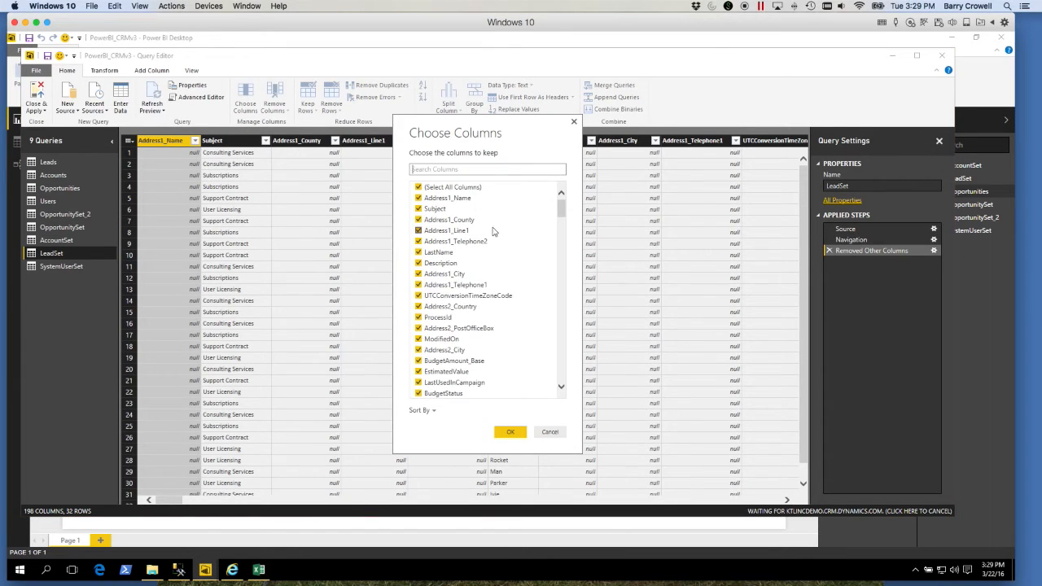
{"action": "left_click", "coordinate": [429, 189]}
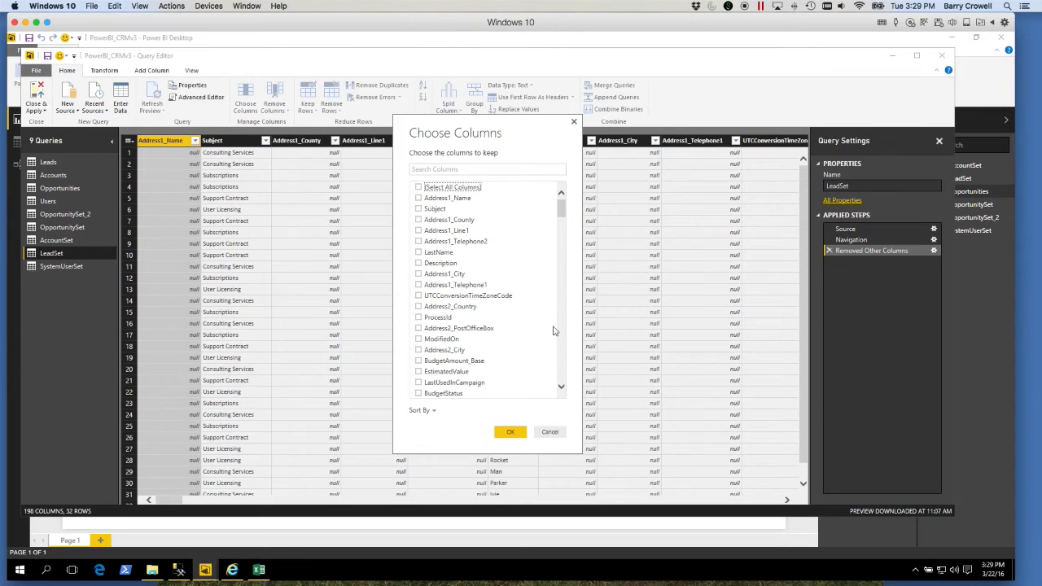
{"action": "left_click", "coordinate": [562, 379]}
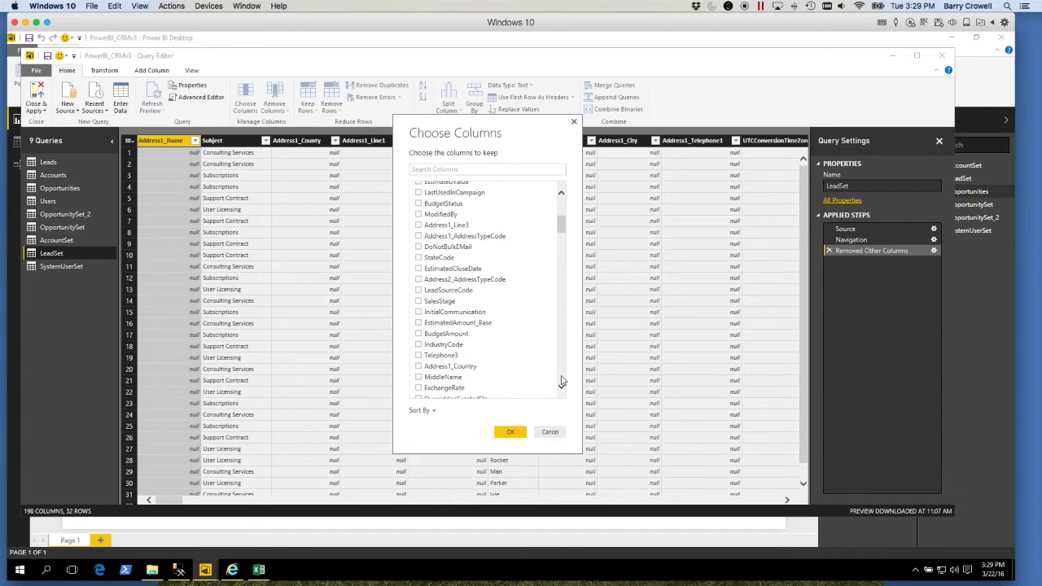
{"action": "left_click", "coordinate": [561, 379]}
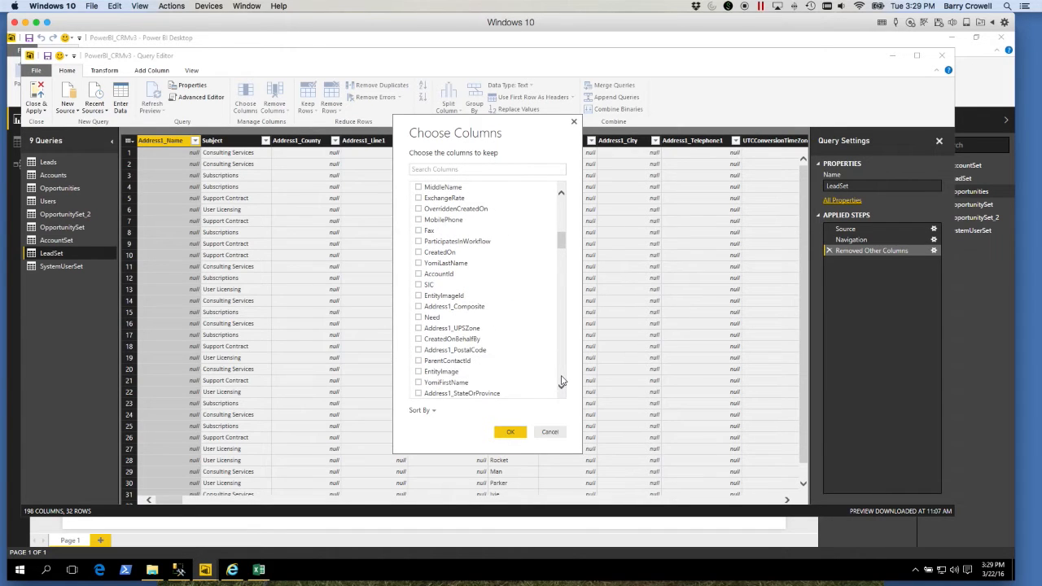
{"action": "left_click", "coordinate": [424, 412]}
{"action": "left_click", "coordinate": [436, 434]}
- Mark LeadId and LeadSourceCode to keep and remove all other columns from LeadSet
{"action": "left_click", "coordinate": [561, 366]}
{"action": "left_click", "coordinate": [561, 365]}
{"action": "left_click", "coordinate": [561, 366]}
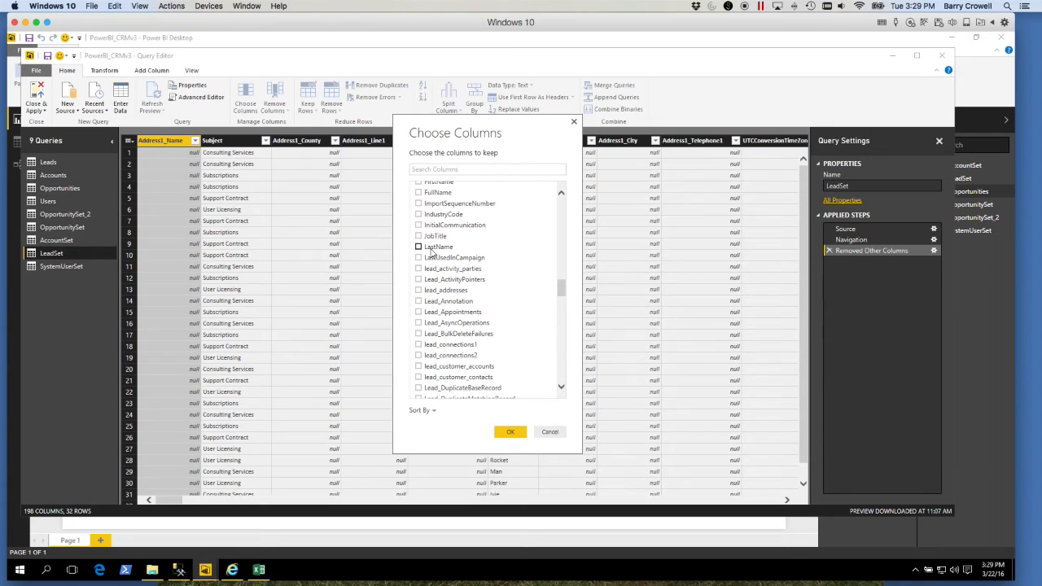
{"action": "left_click", "coordinate": [561, 388]}
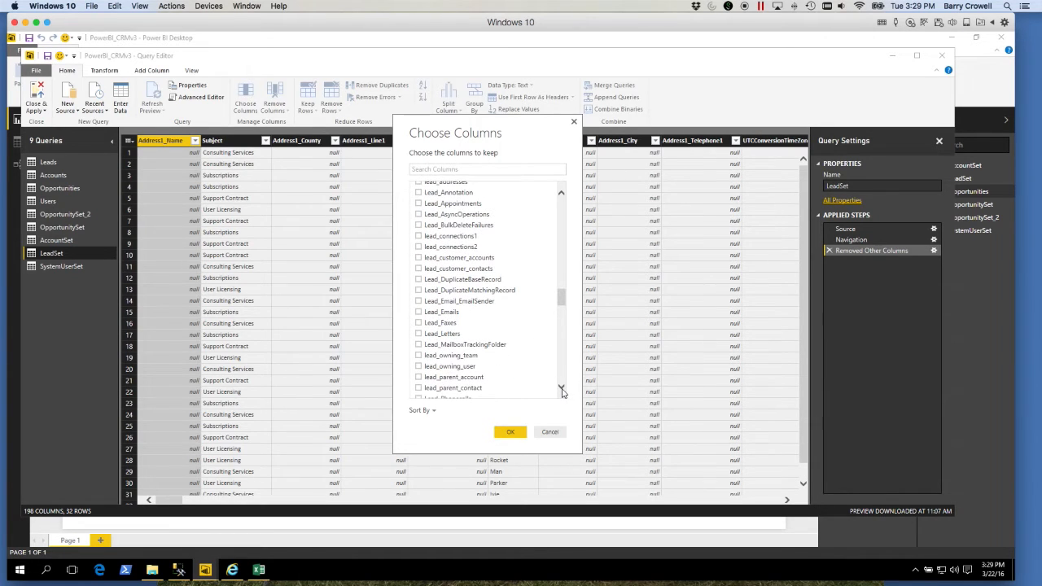
{"action": "left_click", "coordinate": [562, 389]}
{"action": "left_click", "coordinate": [562, 389]}
{"action": "left_click", "coordinate": [562, 389]}
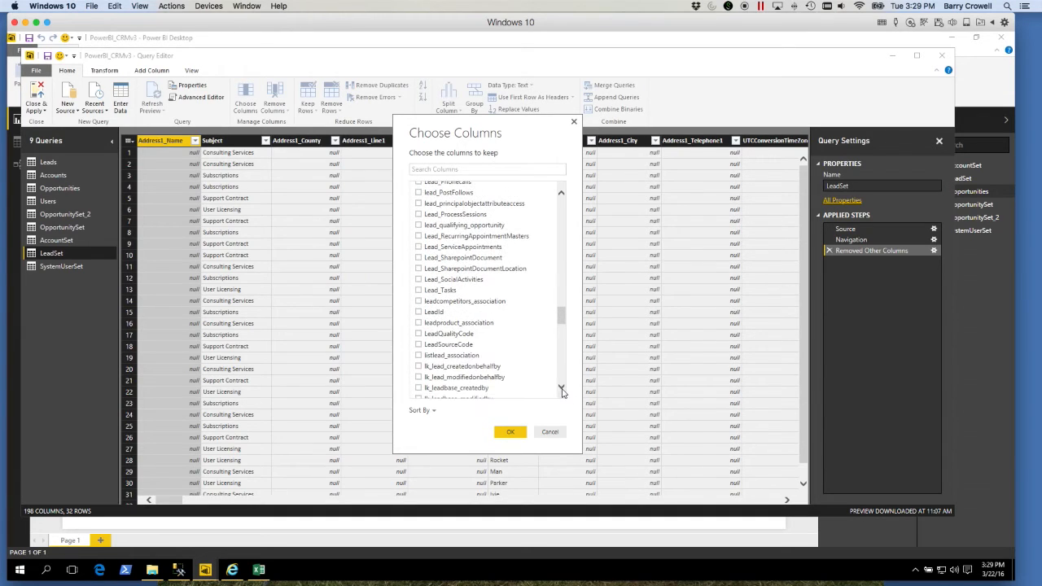
{"action": "left_click", "coordinate": [418, 313]}
{"action": "left_click", "coordinate": [419, 345]}
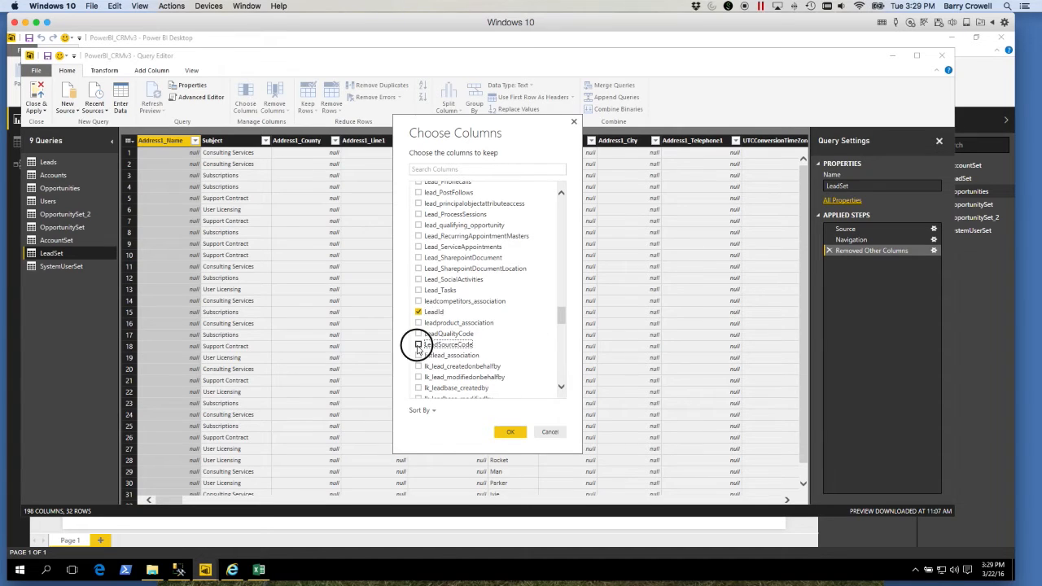
{"action": "left_click", "coordinate": [513, 433]}
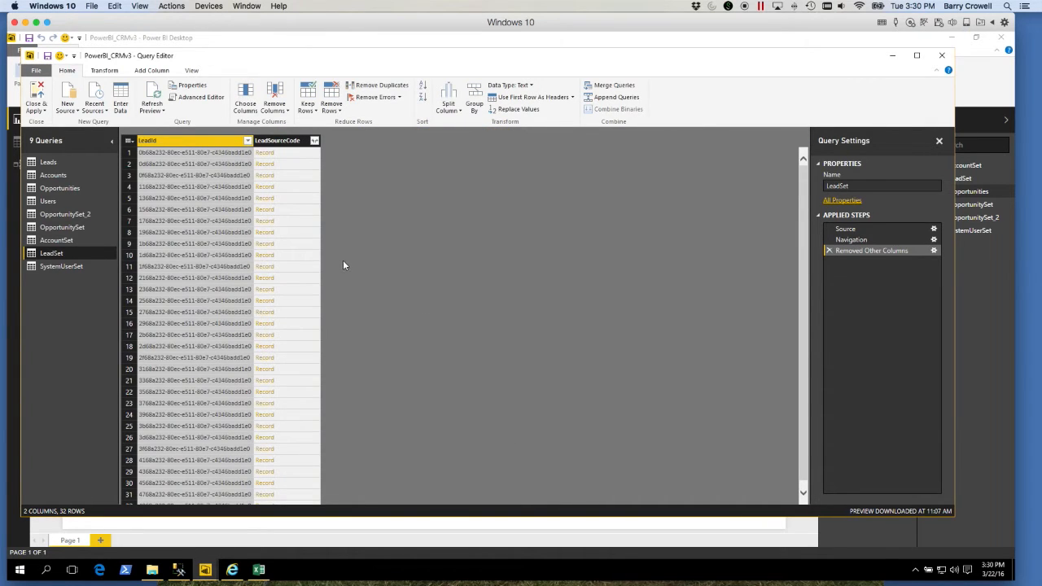
- Expand the LeadSourceCode column to its Value field, keeping the original column name as prefix
{"action": "left_click", "coordinate": [314, 142]}
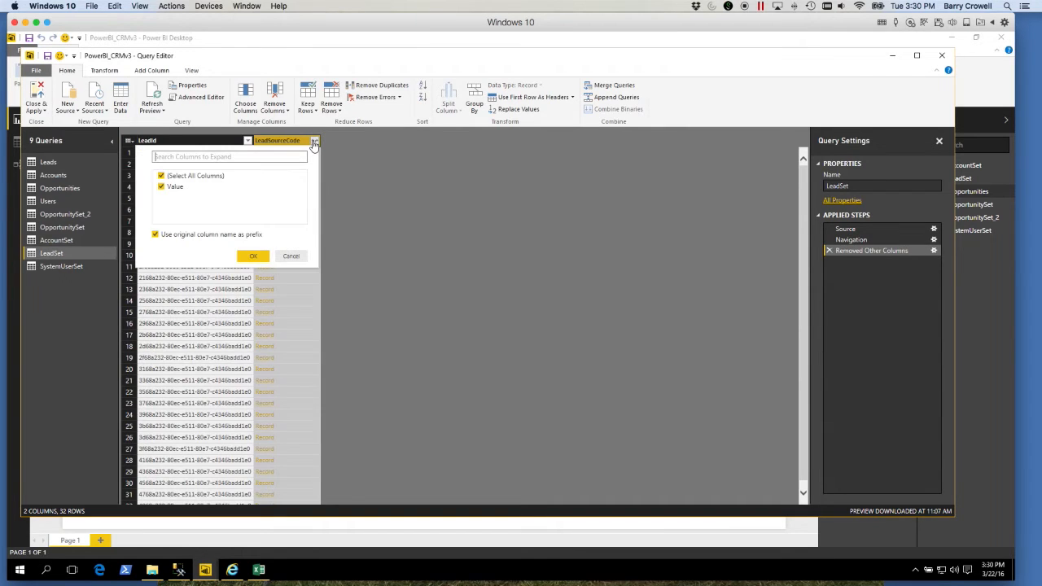
{"action": "left_click", "coordinate": [254, 259]}
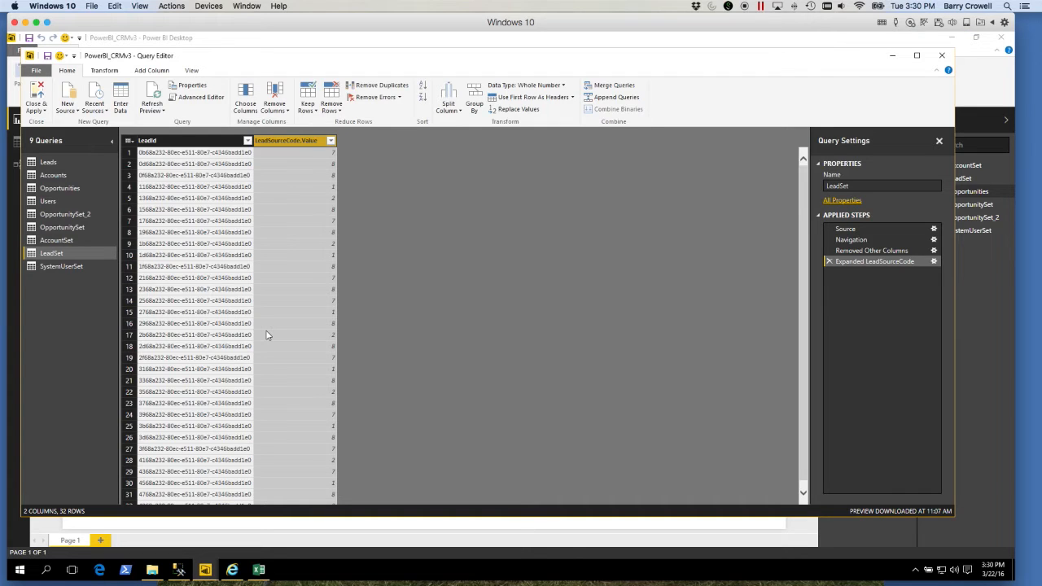
{"action": "right_click", "coordinate": [317, 146]}
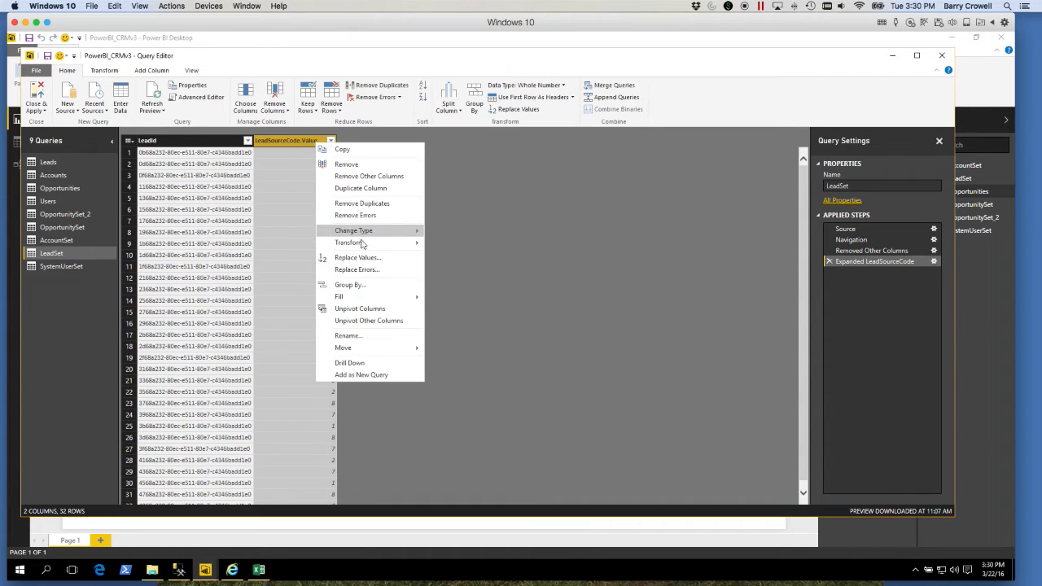
{"action": "left_click", "coordinate": [358, 257]}
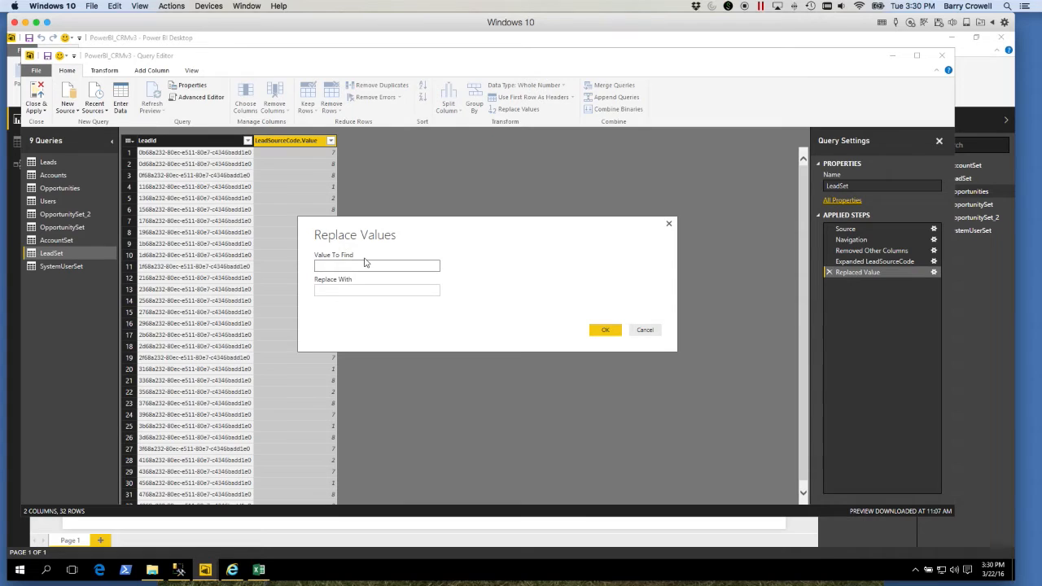
{"action": "type", "text": "1"}
{"action": "key", "text": "Tab"}
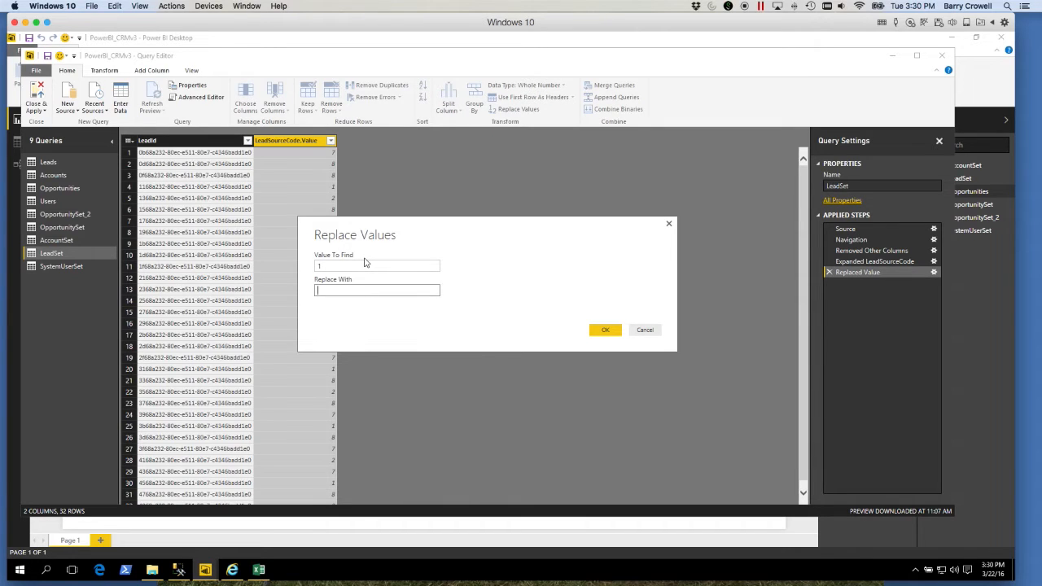
{"action": "type", "text": "Advertisement"}
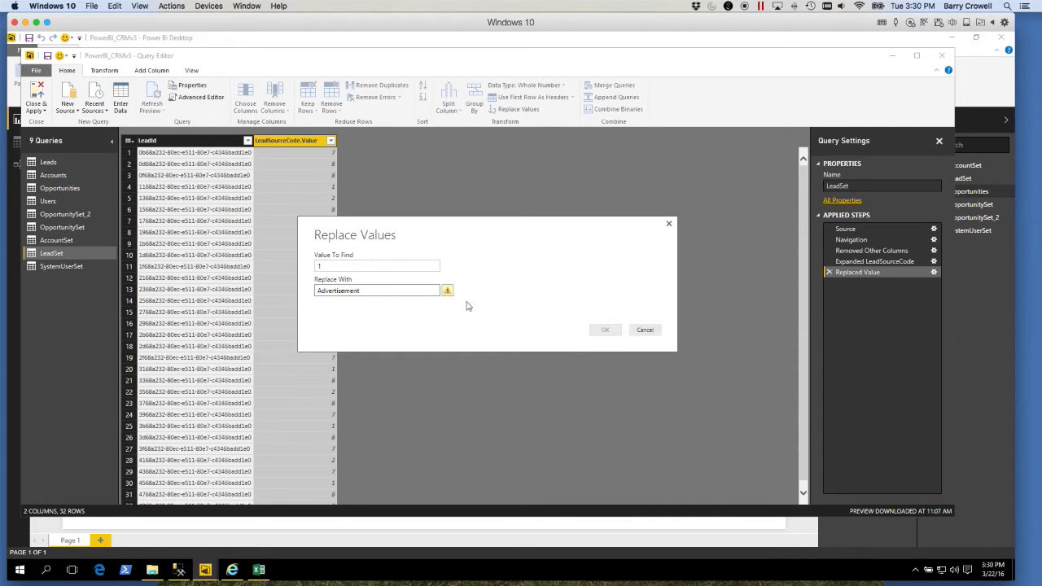
{"action": "left_click", "coordinate": [645, 330]}
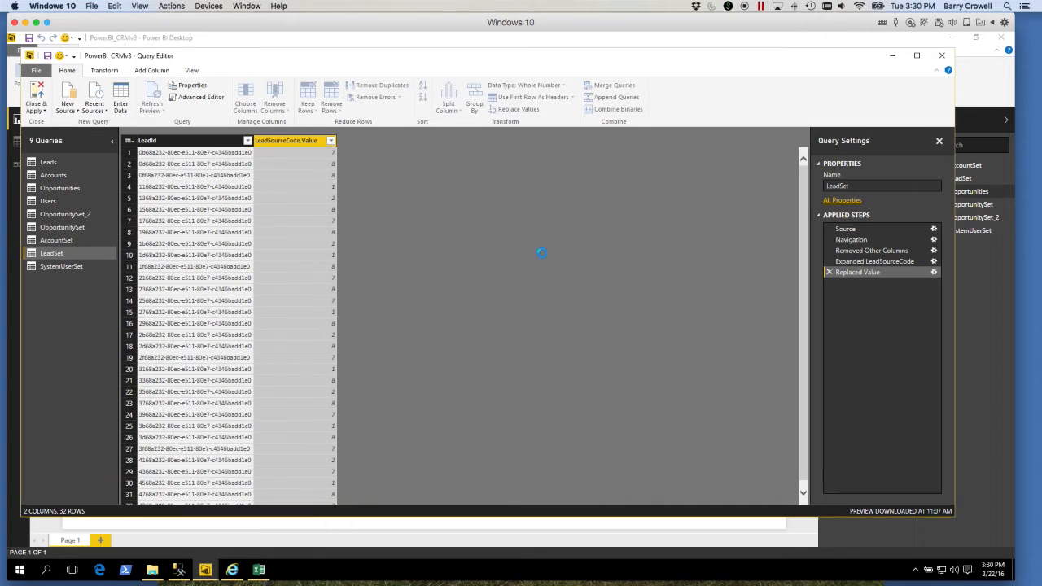
{"action": "left_click", "coordinate": [330, 141]}
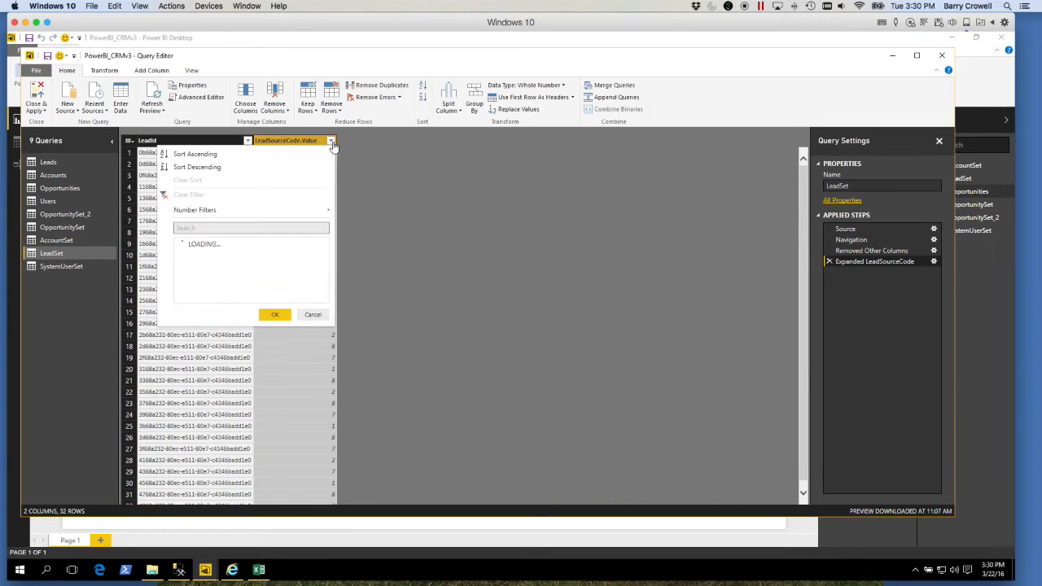
{"action": "left_click", "coordinate": [312, 304]}
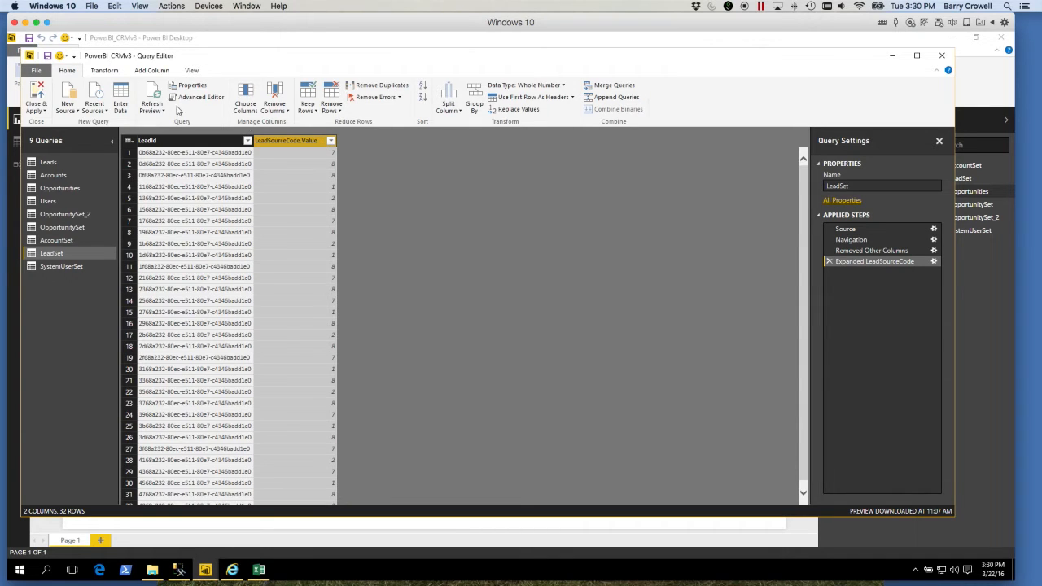
- Change the data type of the LeadSourceCode.Value column to Text and check its distinct values
{"action": "left_click", "coordinate": [112, 71]}
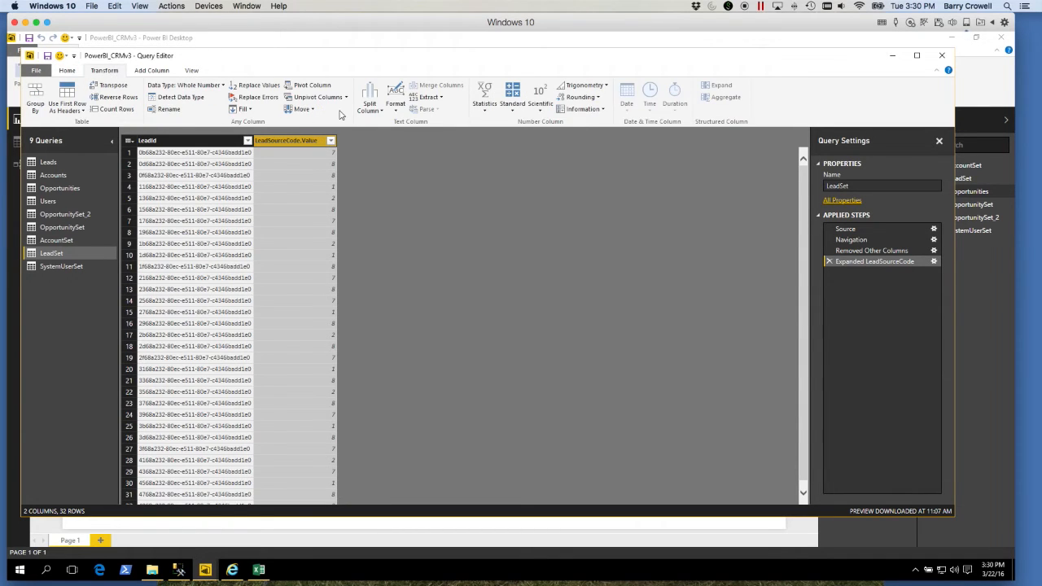
{"action": "right_click", "coordinate": [310, 143]}
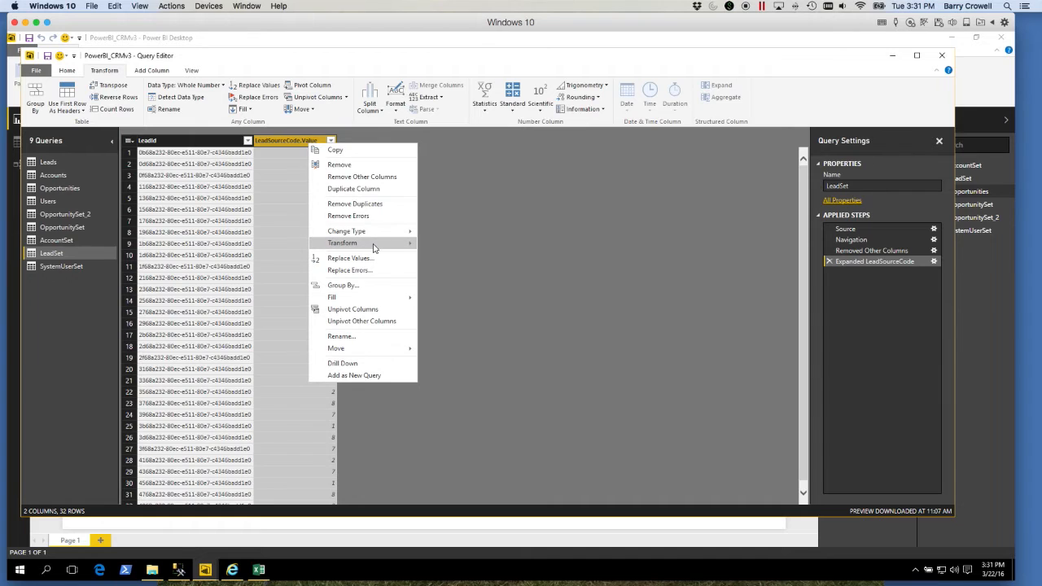
{"action": "mouse_move", "coordinate": [375, 248]}
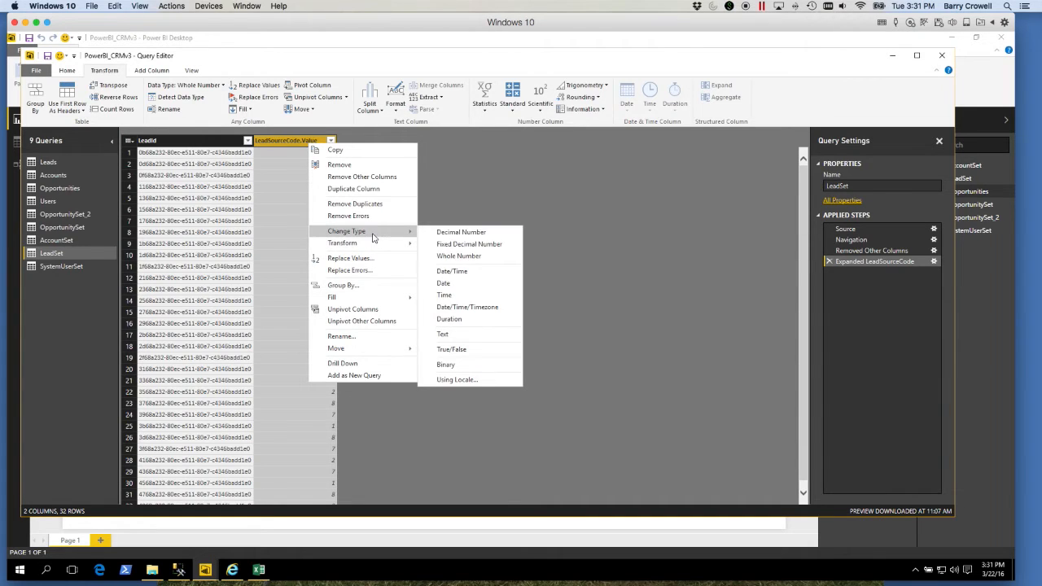
{"action": "left_click", "coordinate": [459, 337]}
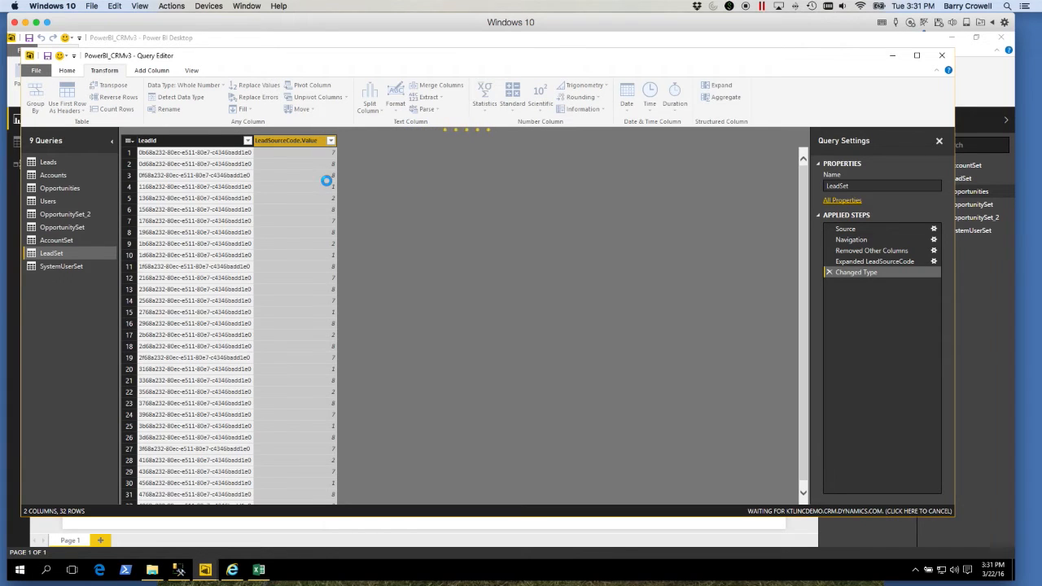
{"action": "left_click", "coordinate": [330, 141]}
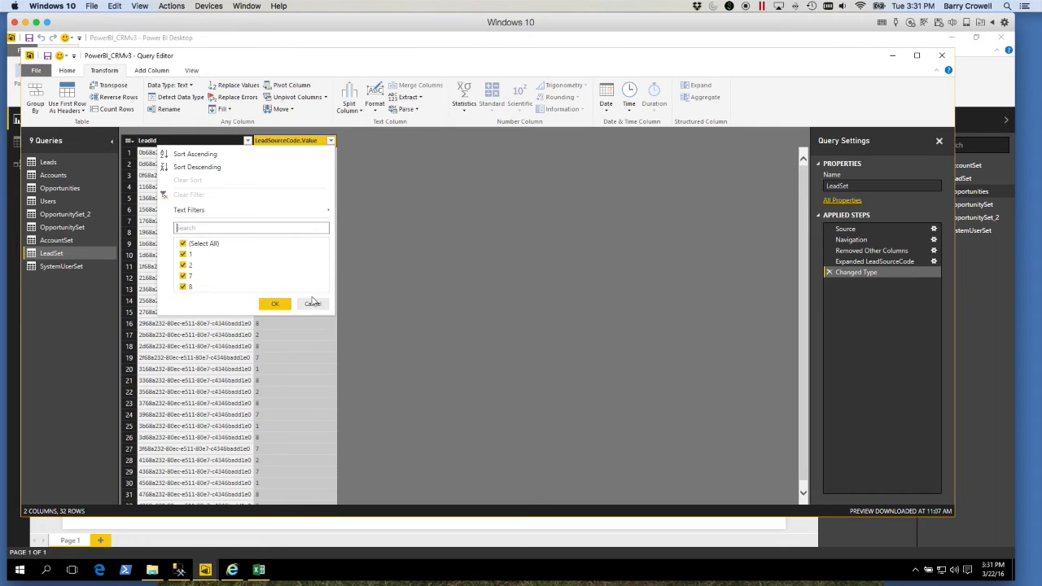
{"action": "left_click", "coordinate": [312, 303]}
- Replace the value 1 with Advertisement in the LeadSourceCode.Value column
{"action": "right_click", "coordinate": [316, 142]}
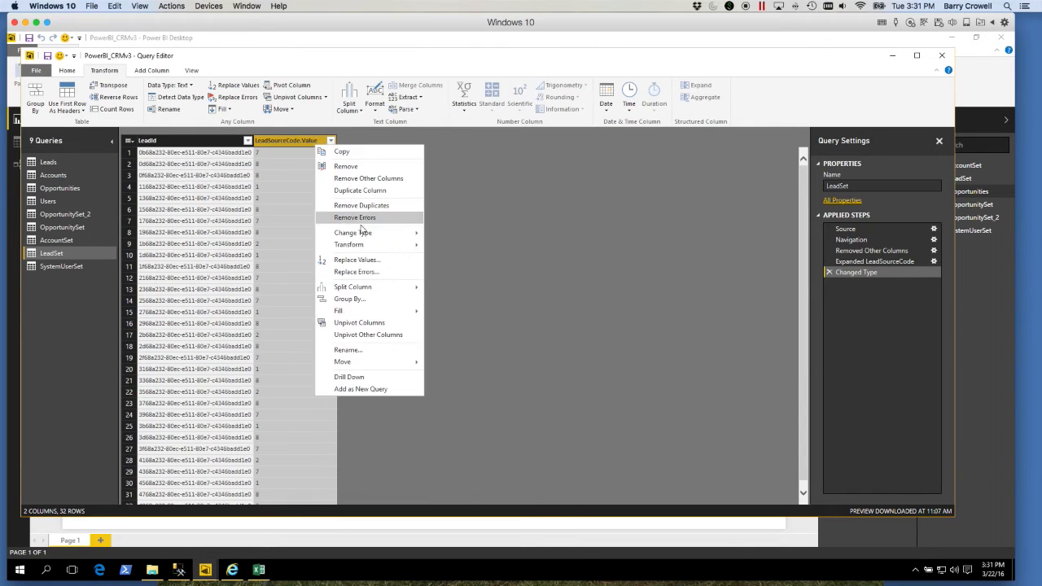
{"action": "left_click", "coordinate": [358, 259]}
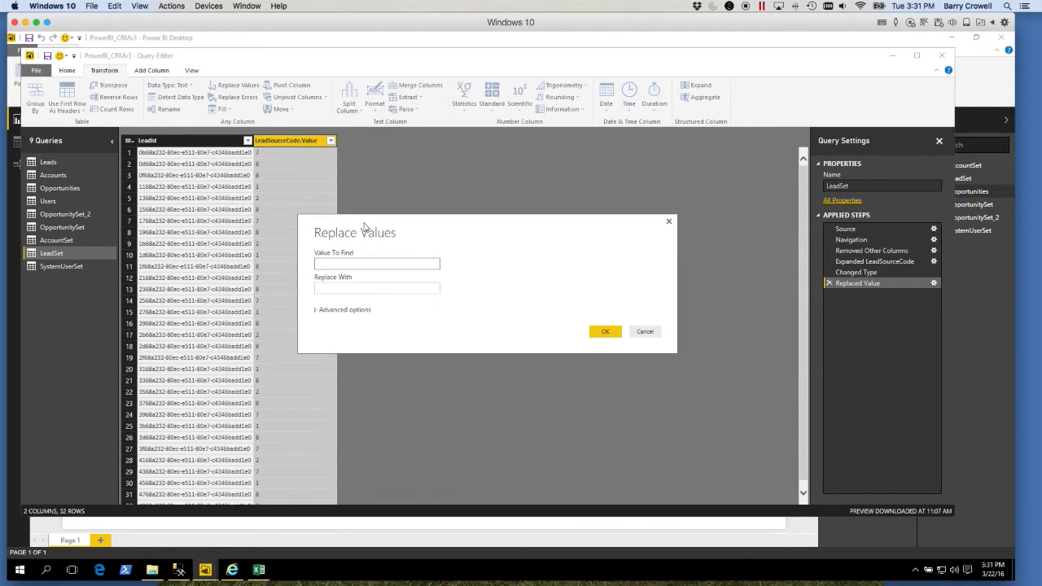
{"action": "type", "text": "1"}
{"action": "key", "text": "Tab"}
{"action": "type", "text": "Advertisement"}
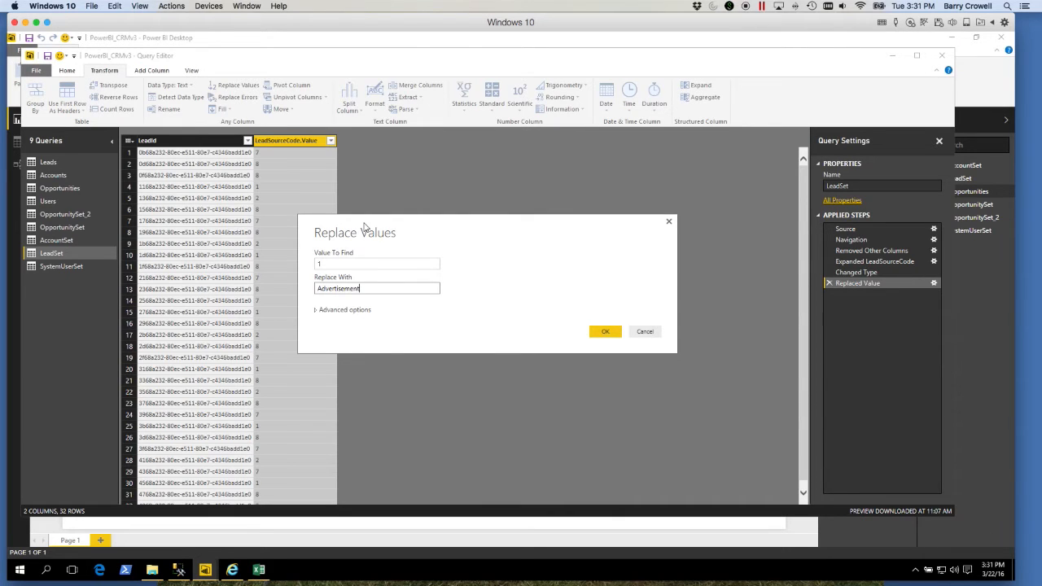
{"action": "left_click", "coordinate": [601, 334]}
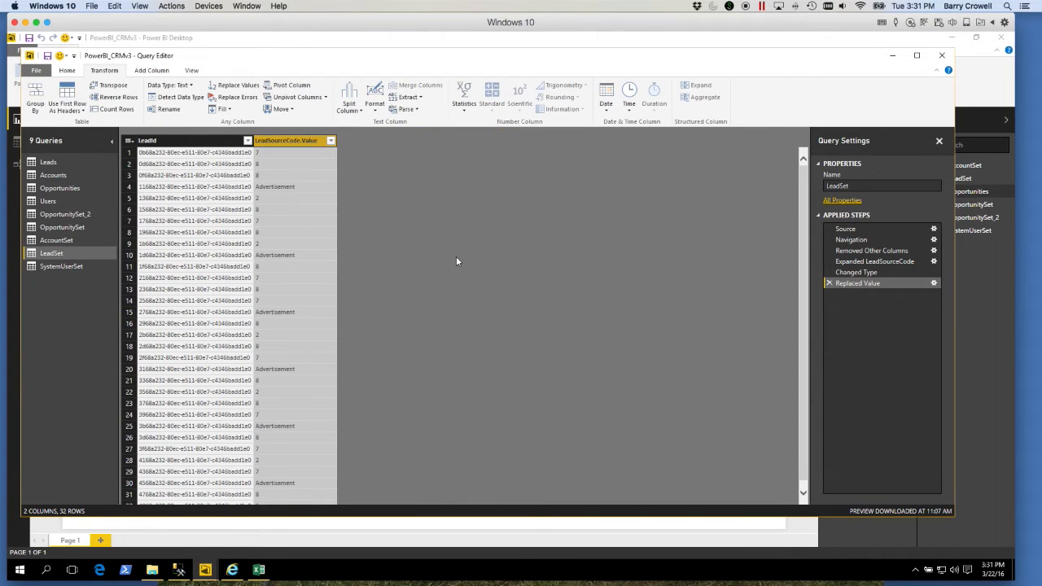
- Replace the value 2 with Employee Referral in the LeadSourceCode.Value column of LeadSet
{"action": "right_click", "coordinate": [315, 140]}
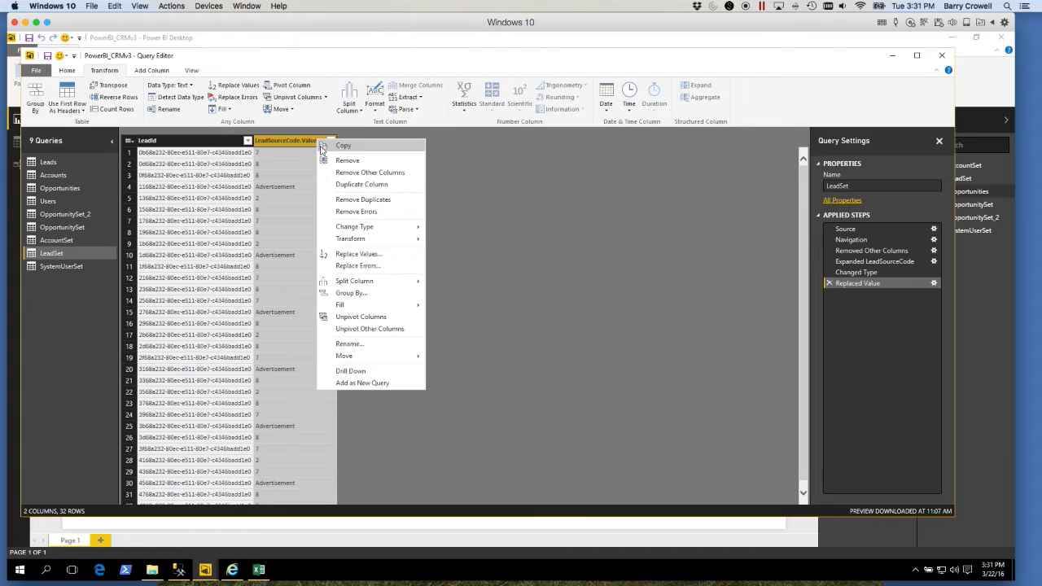
{"action": "left_click", "coordinate": [351, 261]}
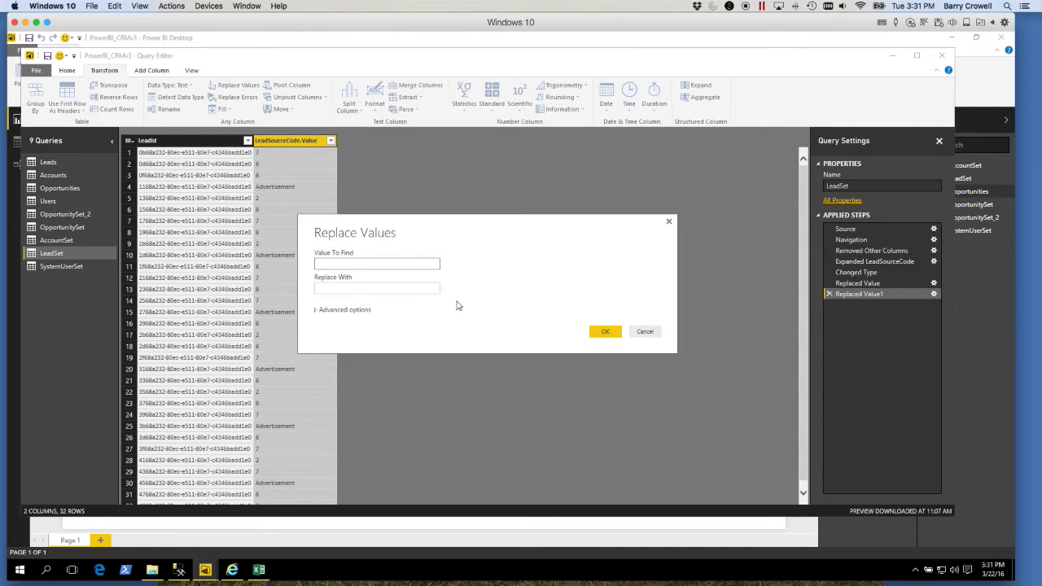
{"action": "type", "text": "2"}
{"action": "key", "text": "Tab"}
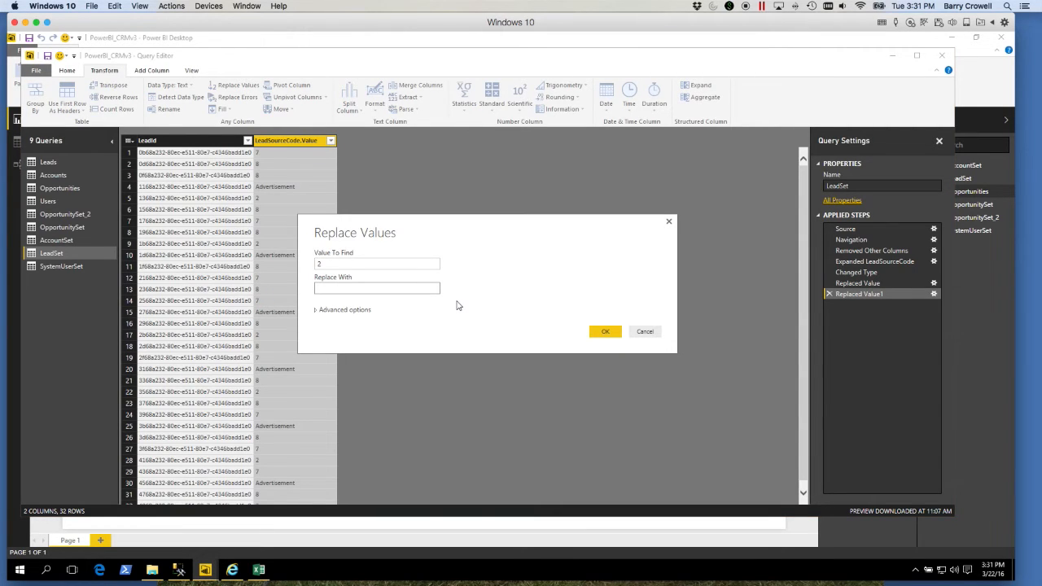
{"action": "type", "text": "Employee Referral"}
{"action": "left_click", "coordinate": [603, 331]}
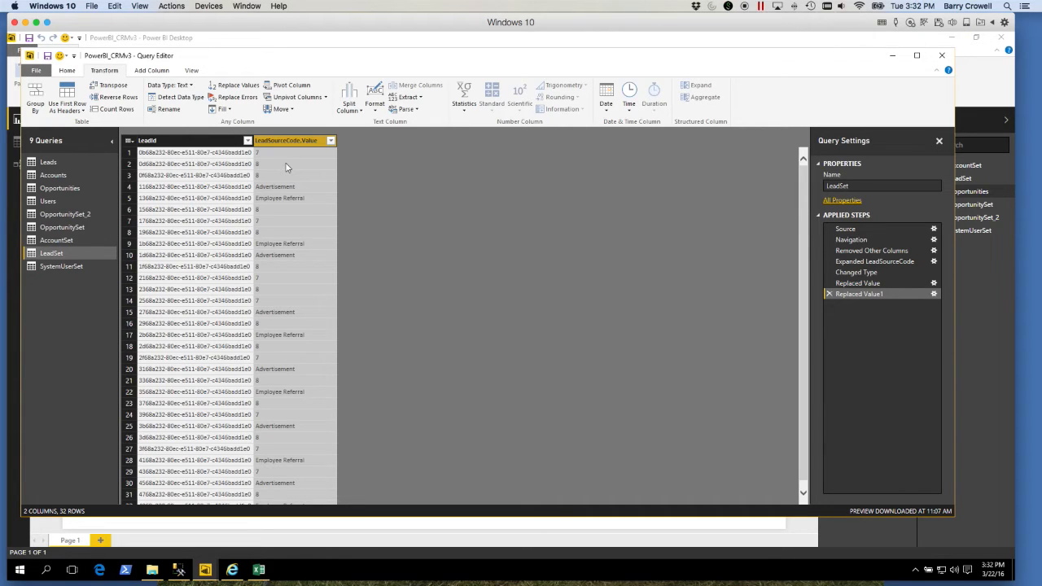
- Review the finished Leads query and check the Word notes for the columns needed from AccountSet
{"action": "left_click", "coordinate": [48, 163]}
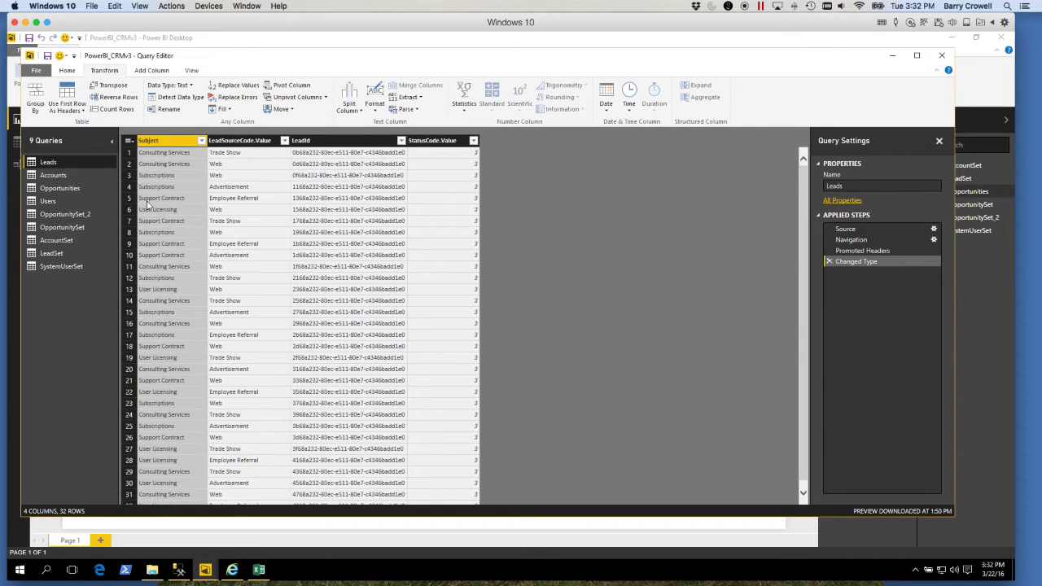
{"action": "left_click", "coordinate": [58, 244]}
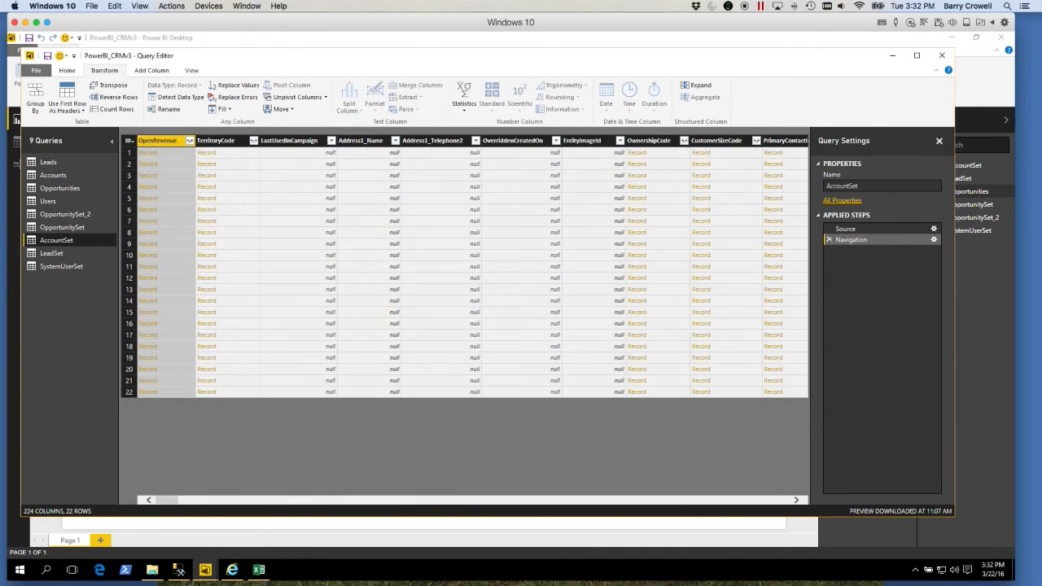
{"action": "left_click_drag", "start_coordinate": [0, 58], "coordinate": [321, 43]}
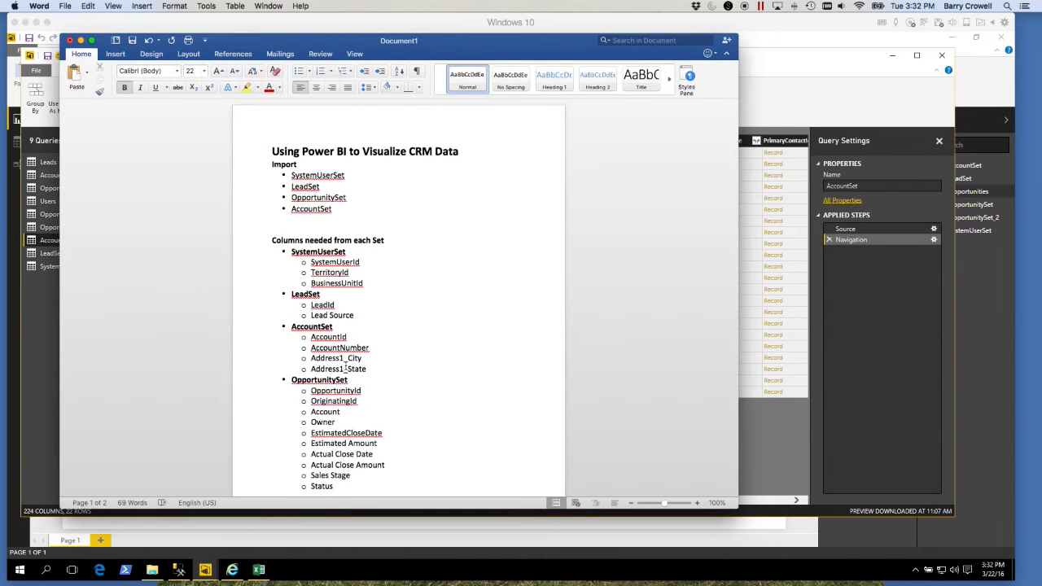
{"action": "left_click", "coordinate": [383, 42]}
{"action": "left_click_drag", "start_coordinate": [383, 41], "coordinate": [0, 70]}
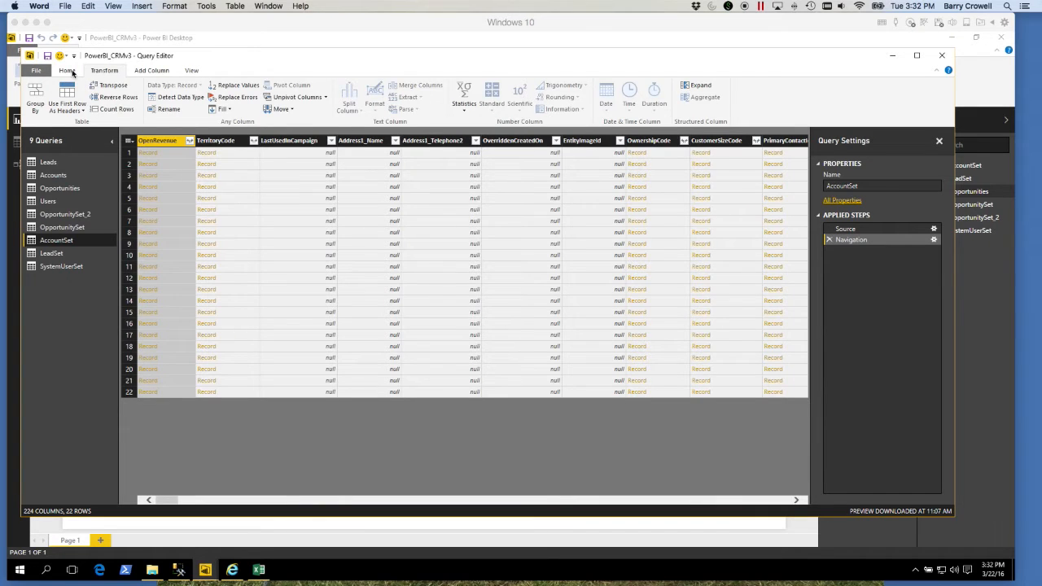
{"action": "left_click", "coordinate": [69, 70]}
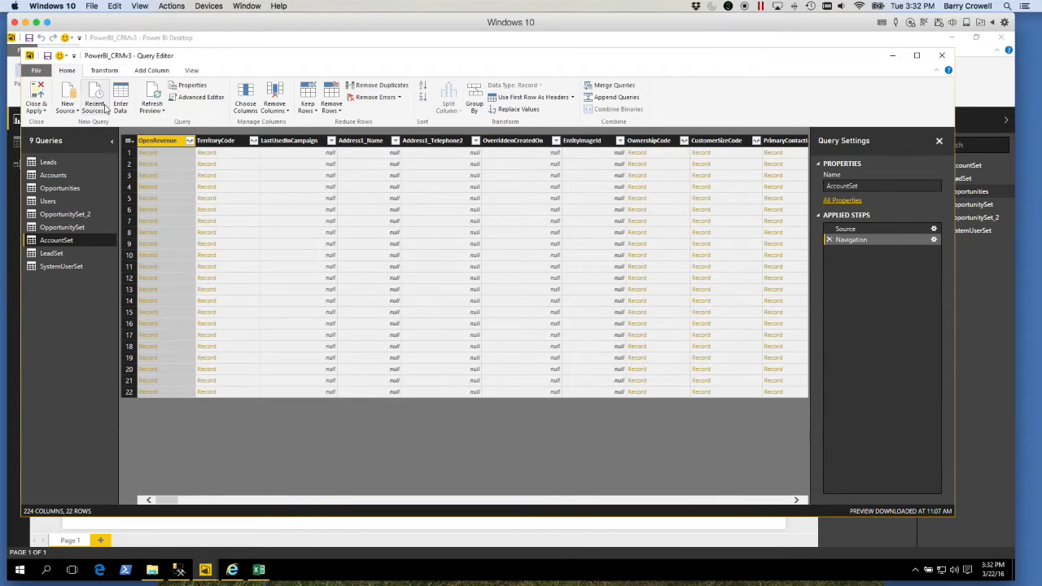
{"action": "left_click", "coordinate": [246, 98]}
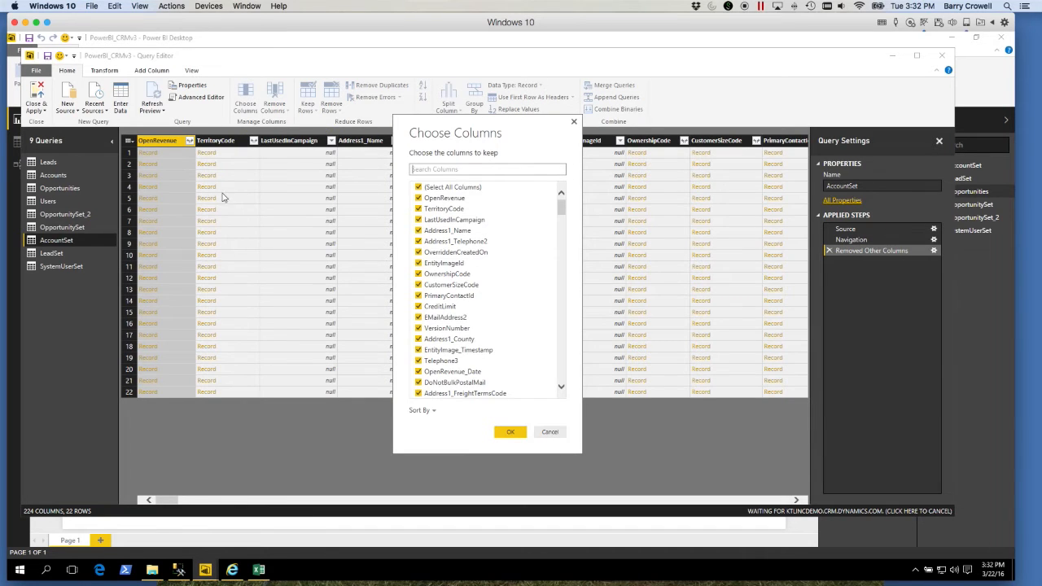
{"action": "left_click", "coordinate": [551, 432]}
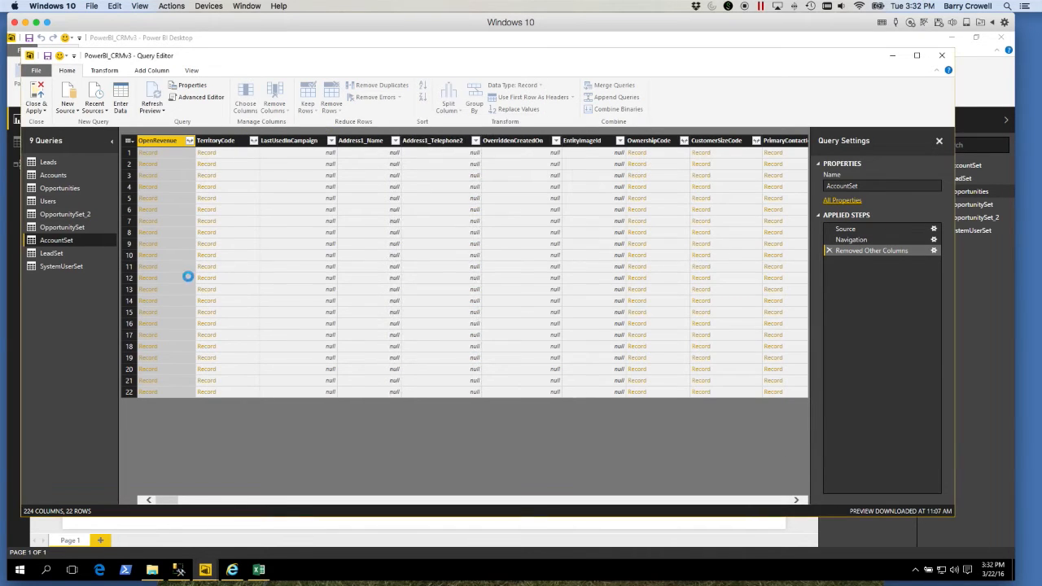
- Review the finished Accounts query and check the Word notes for the columns needed from OpportunitySet
{"action": "left_click", "coordinate": [74, 175]}
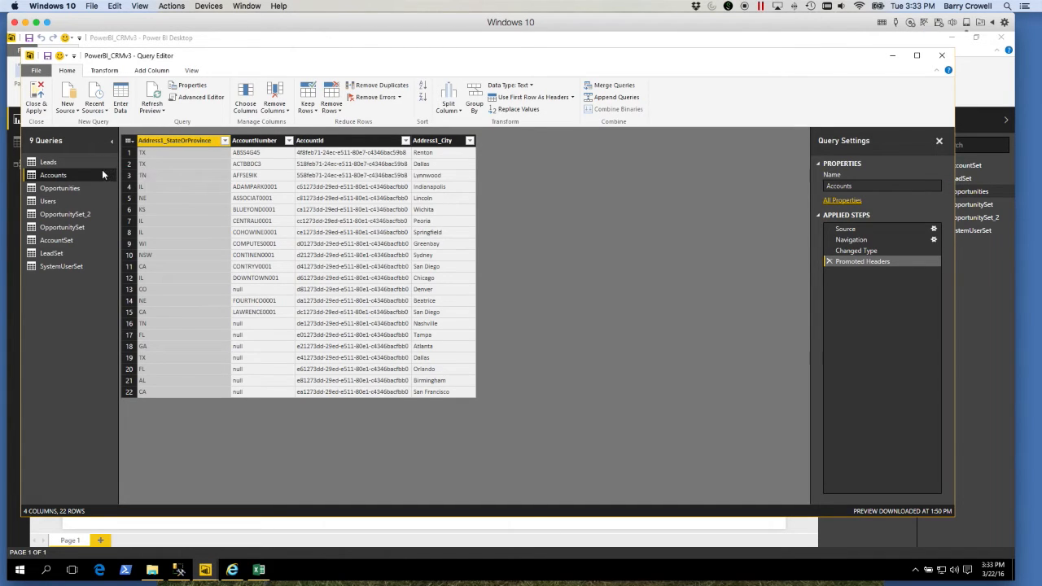
{"action": "left_click", "coordinate": [69, 232]}
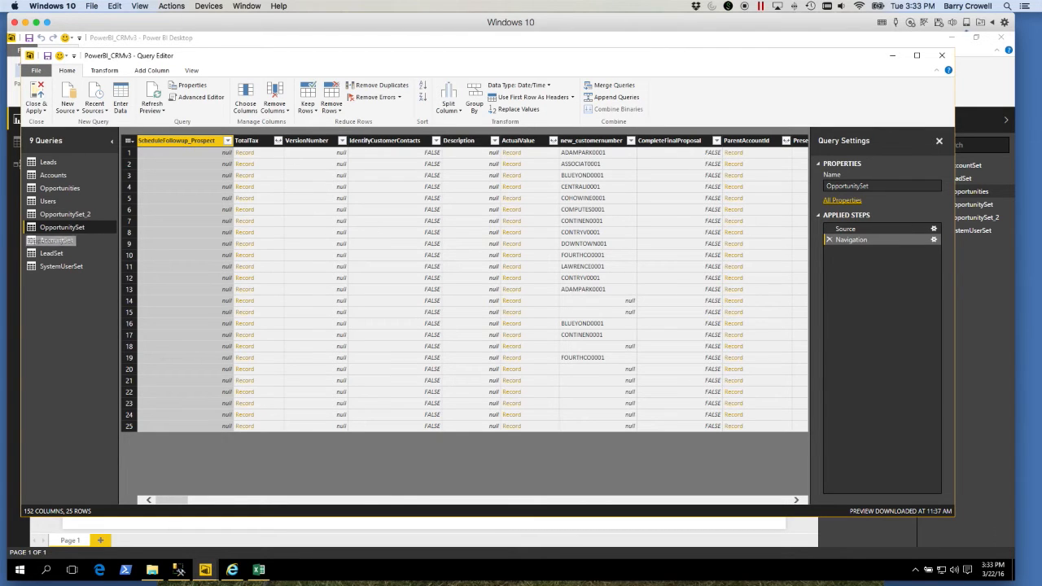
{"action": "left_click_drag", "start_coordinate": [0, 7], "coordinate": [336, 8]}
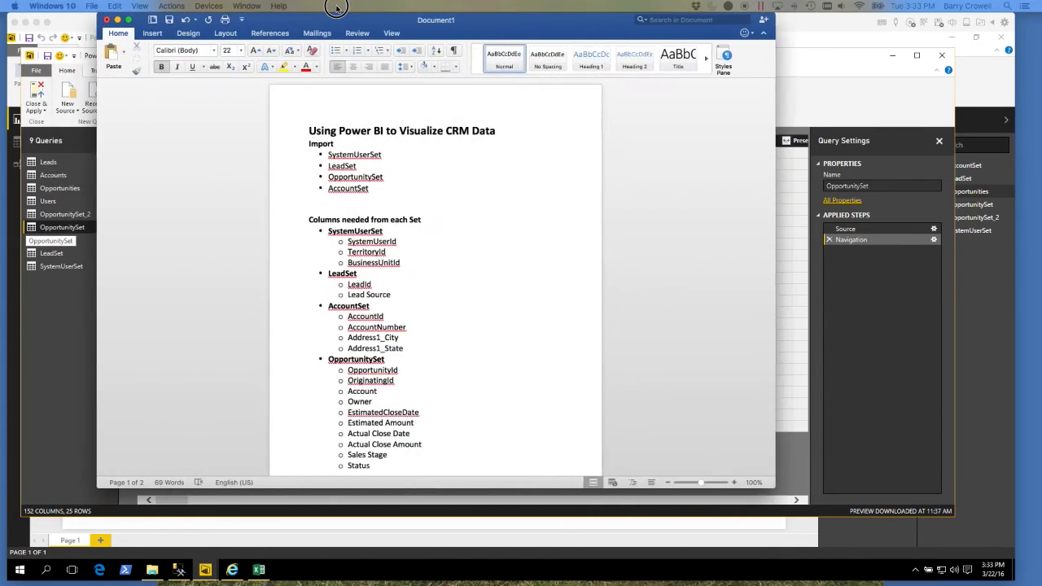
{"action": "scroll", "coordinate": [263, 205], "scroll_direction": "down", "scroll_amount": 3}
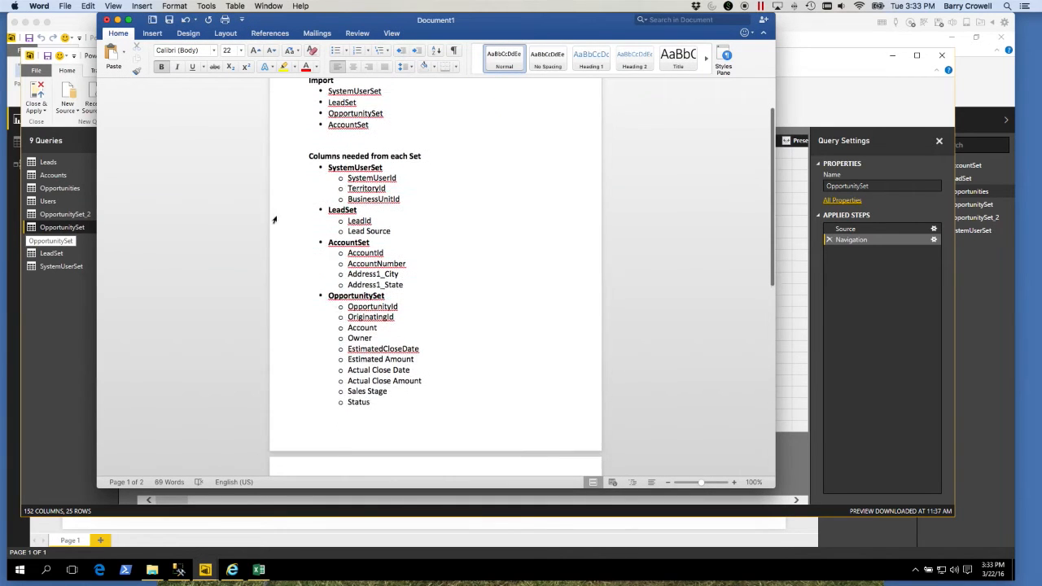
{"action": "scroll", "coordinate": [300, 227], "scroll_direction": "down", "scroll_amount": 2}
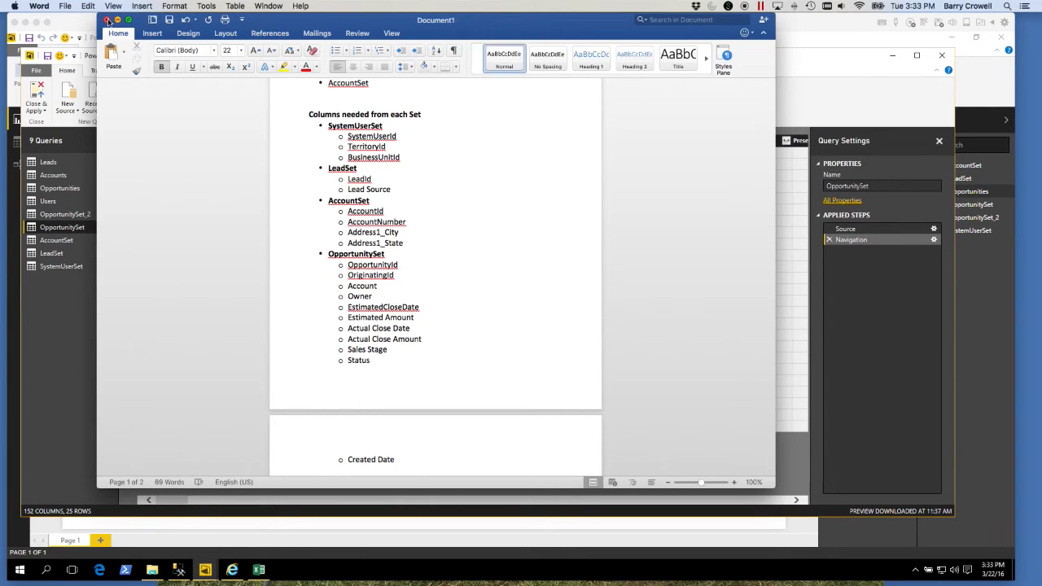
{"action": "left_click_drag", "start_coordinate": [329, 26], "coordinate": [0, 31]}
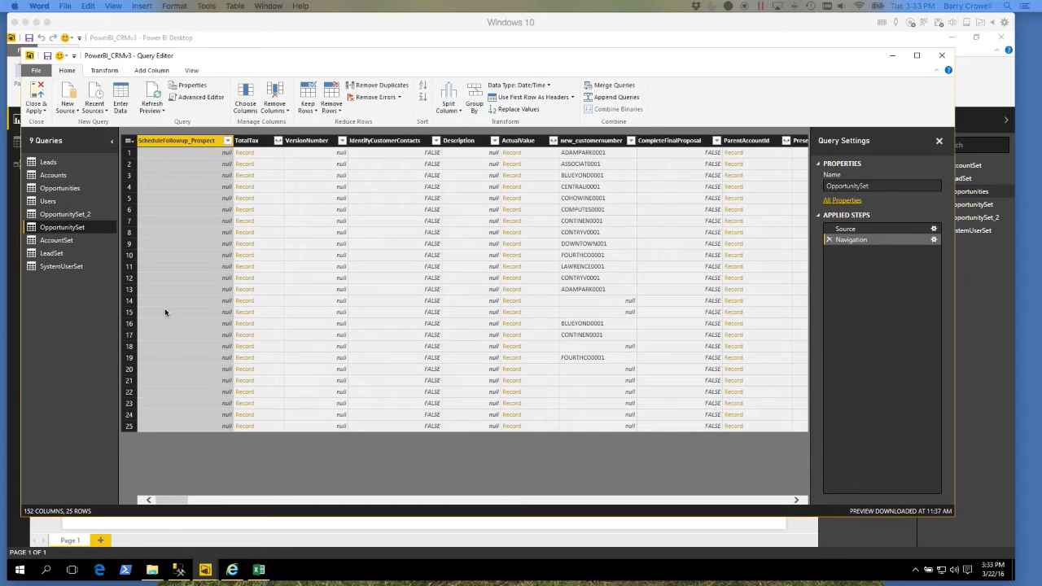
- Merge the Opportunities query with Users as a Left Outer join, matching OwnerId.Id to SystemUserId
{"action": "left_click", "coordinate": [61, 188]}
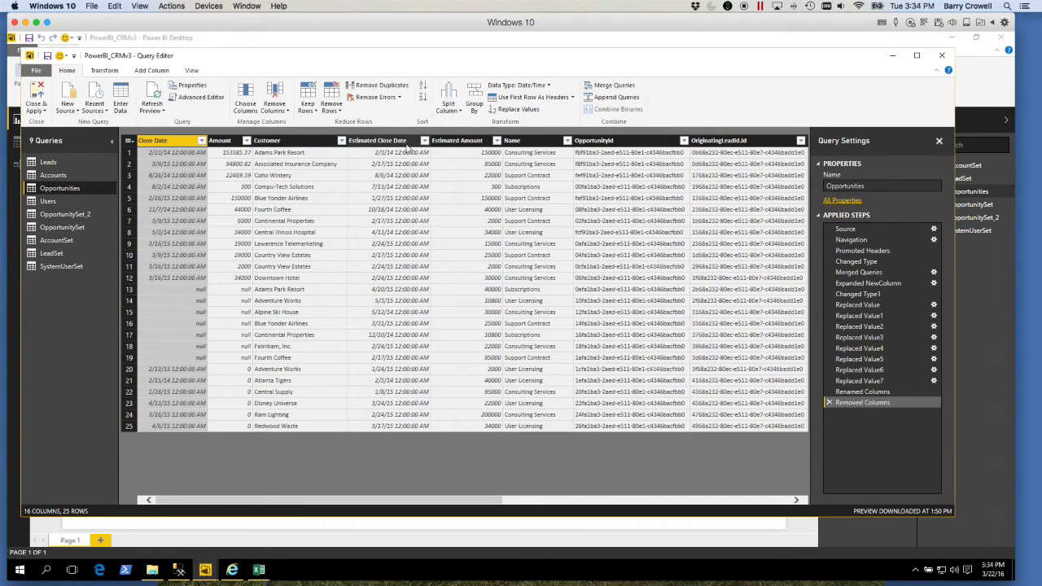
{"action": "left_click_drag", "start_coordinate": [338, 506], "coordinate": [554, 503]}
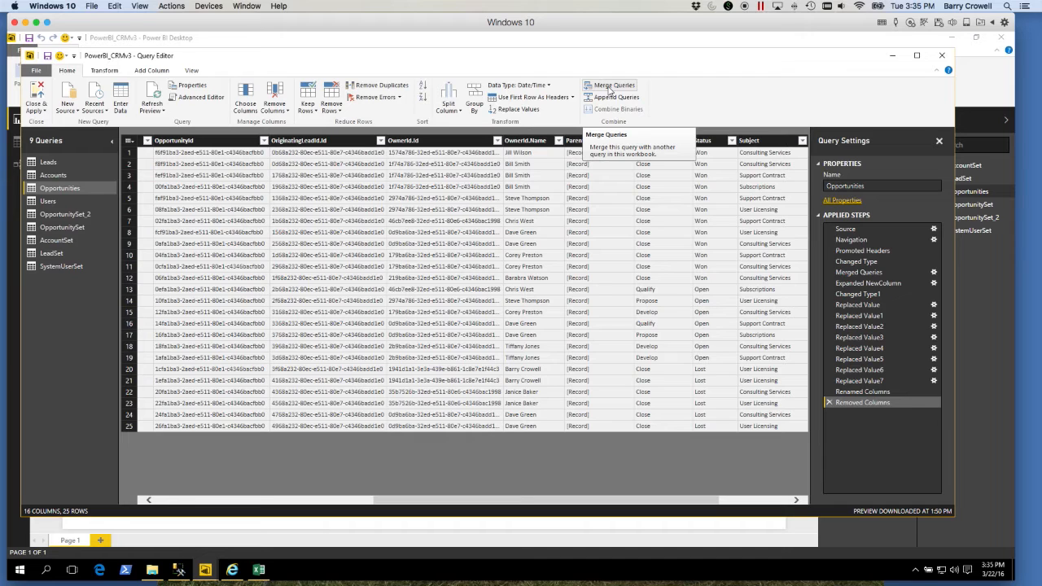
{"action": "left_click", "coordinate": [610, 88]}
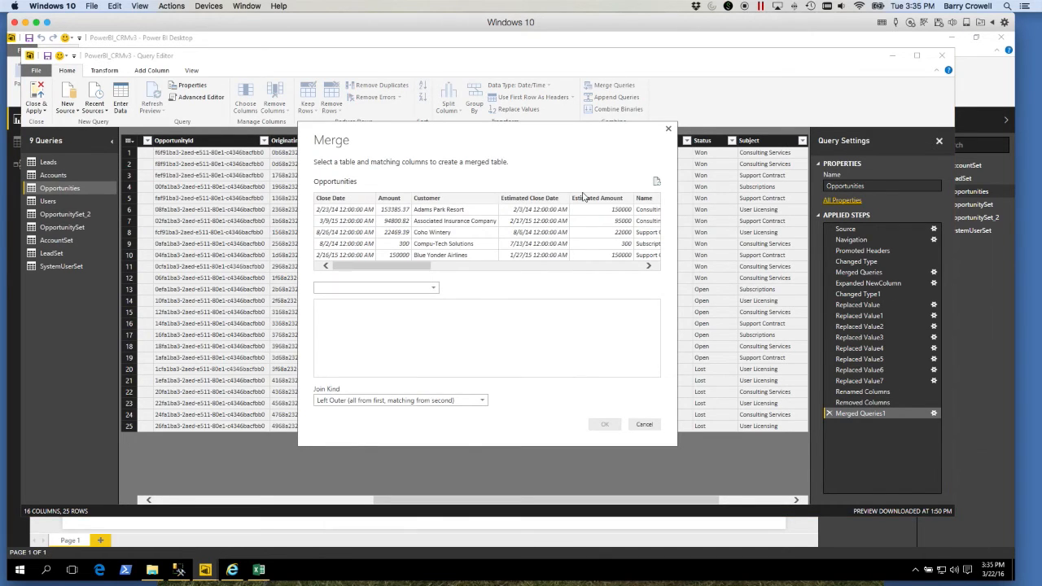
{"action": "left_click_drag", "start_coordinate": [412, 272], "coordinate": [616, 277]}
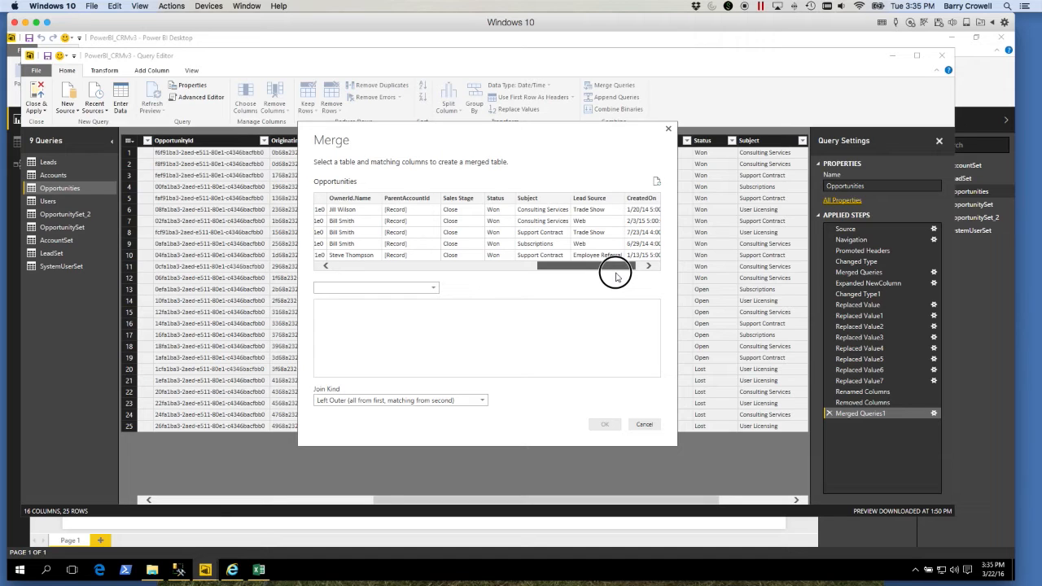
{"action": "left_click_drag", "start_coordinate": [616, 277], "coordinate": [529, 263]}
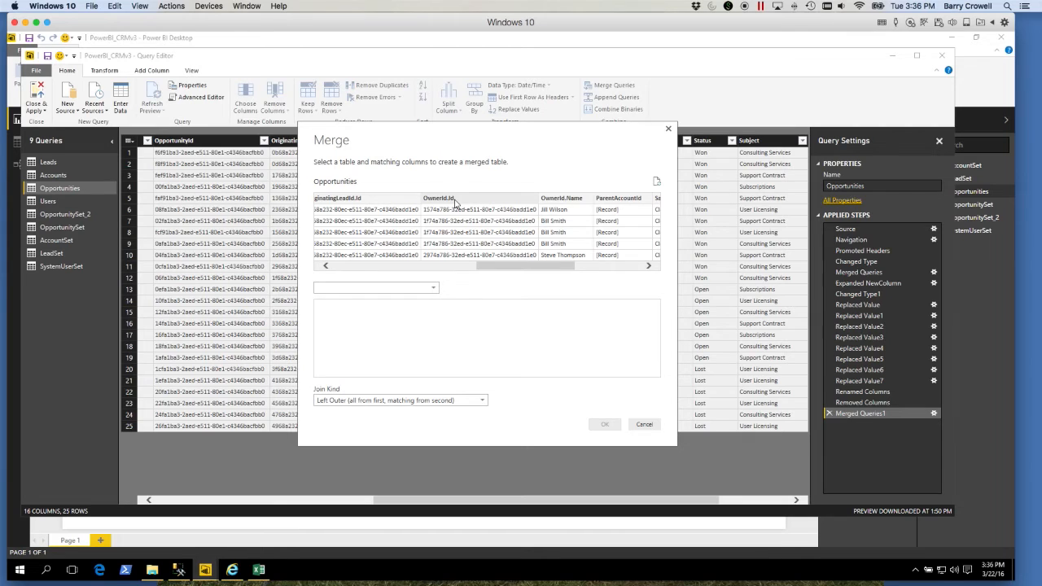
{"action": "left_click", "coordinate": [456, 199]}
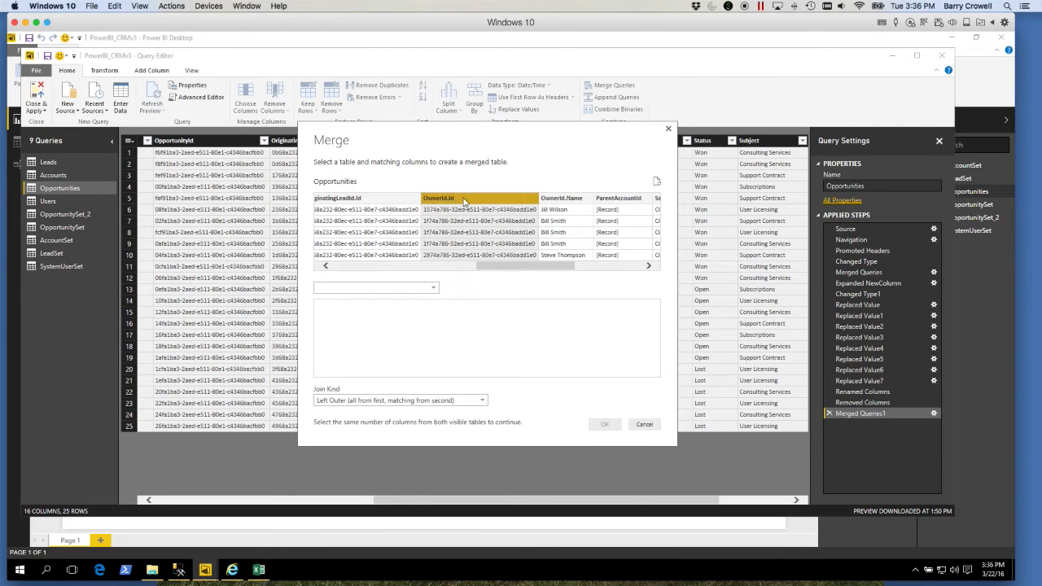
{"action": "left_click", "coordinate": [437, 290]}
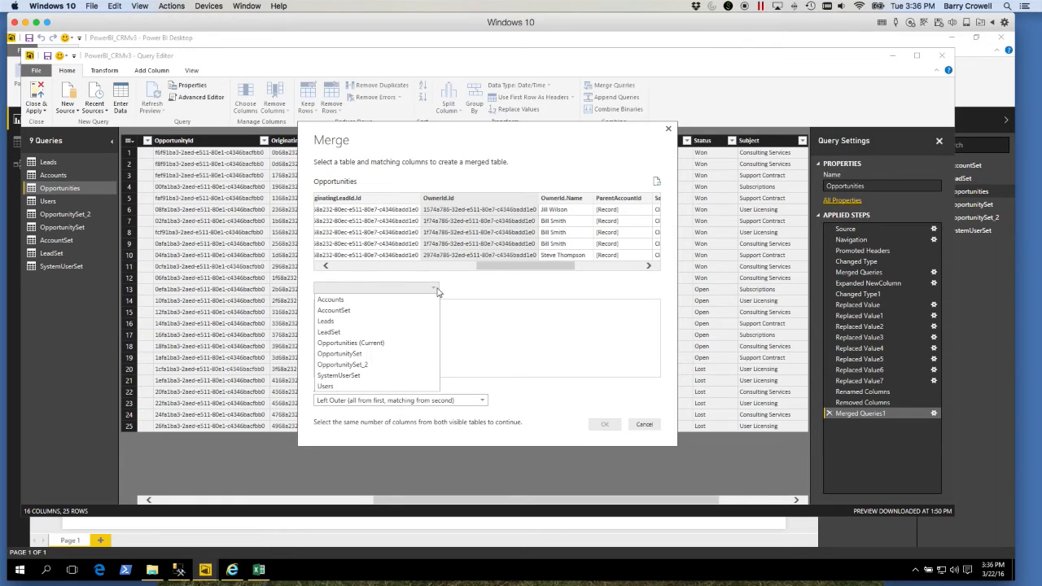
{"action": "left_click", "coordinate": [326, 387]}
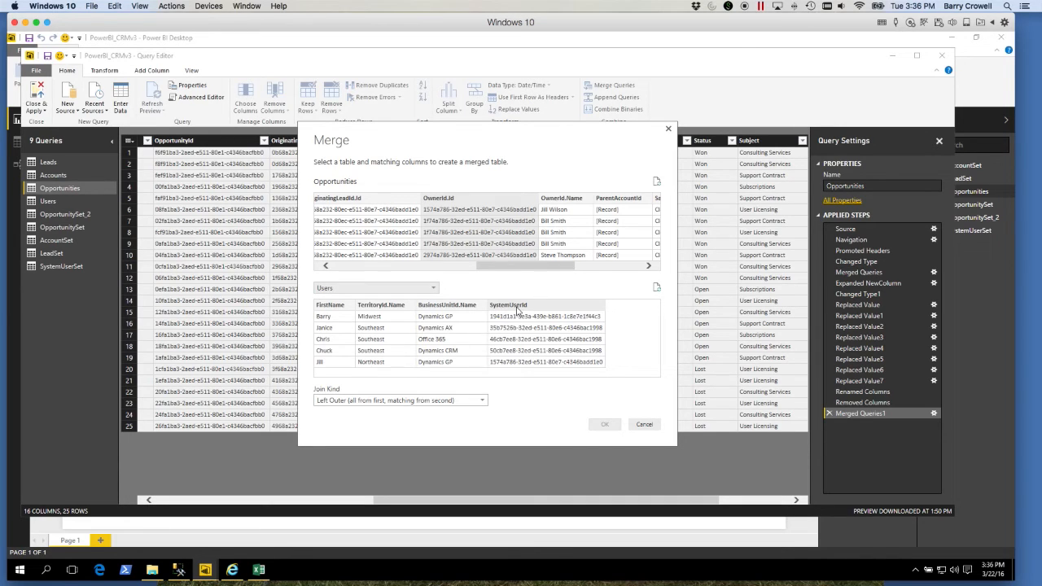
{"action": "left_click", "coordinate": [518, 309]}
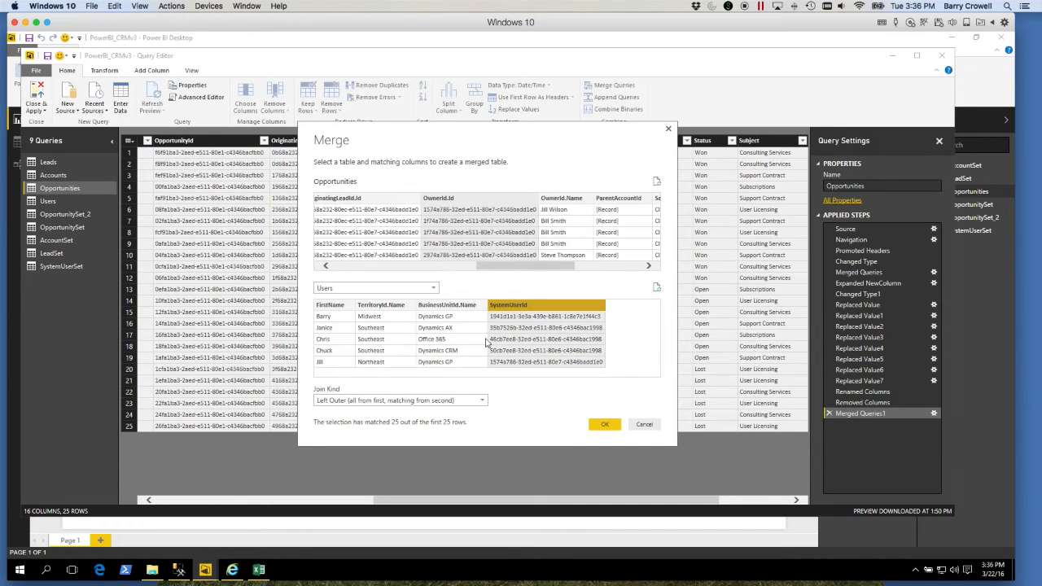
{"action": "left_click", "coordinate": [604, 425]}
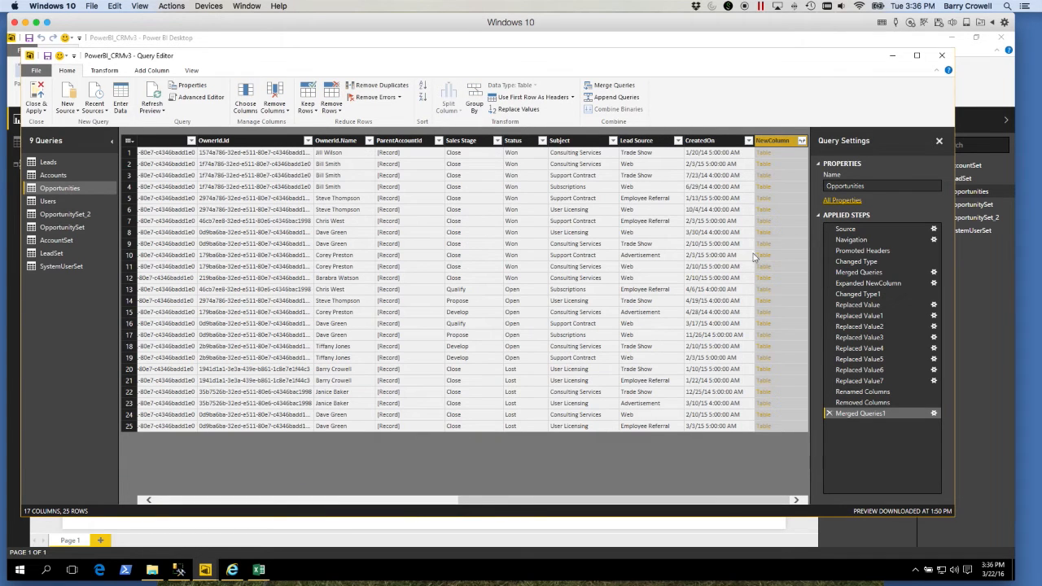
- Expand the merged NewColumn to only TerritoryId.Name and BusinessUnitId.Name, keeping the original column name as prefix
{"action": "left_click", "coordinate": [802, 142]}
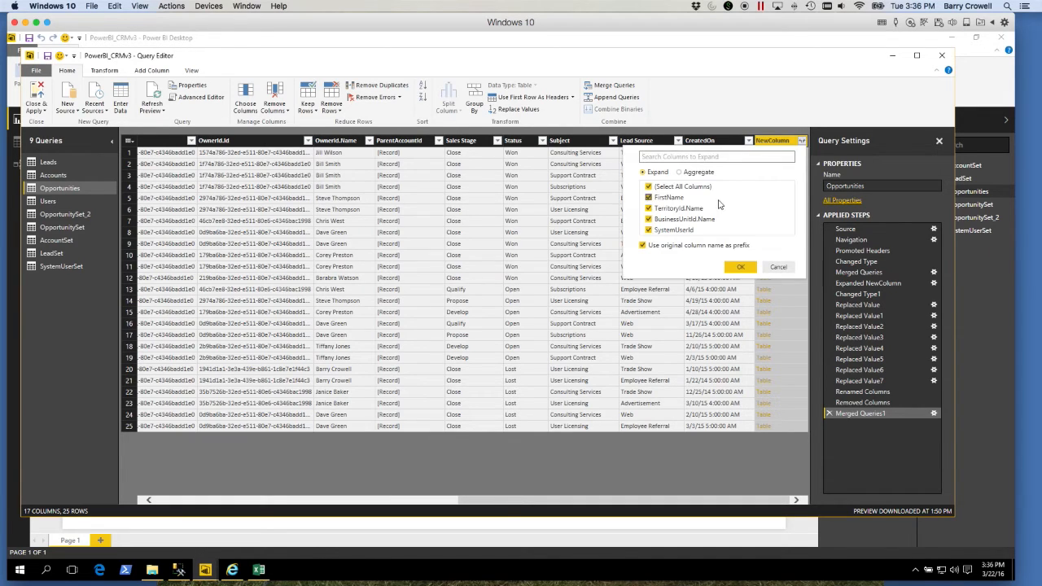
{"action": "left_click", "coordinate": [649, 187]}
{"action": "left_click", "coordinate": [649, 209]}
{"action": "left_click", "coordinate": [649, 219]}
{"action": "left_click", "coordinate": [741, 268]}
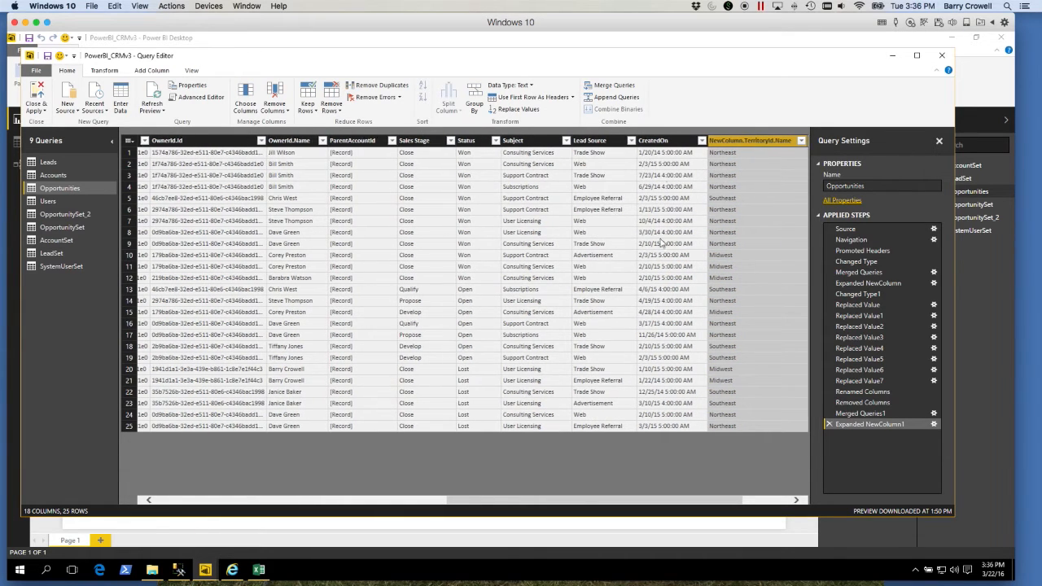
- Rename the NewColumn.TerritoryId.Name column in Opportunities as Territory
{"action": "left_click_drag", "start_coordinate": [627, 506], "coordinate": [676, 499]}
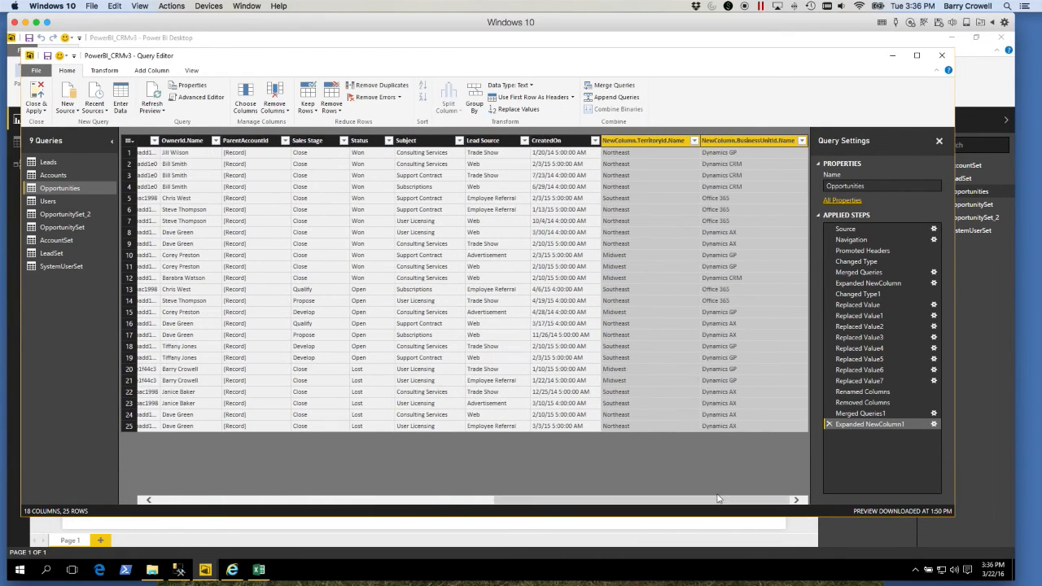
{"action": "right_click", "coordinate": [660, 145]}
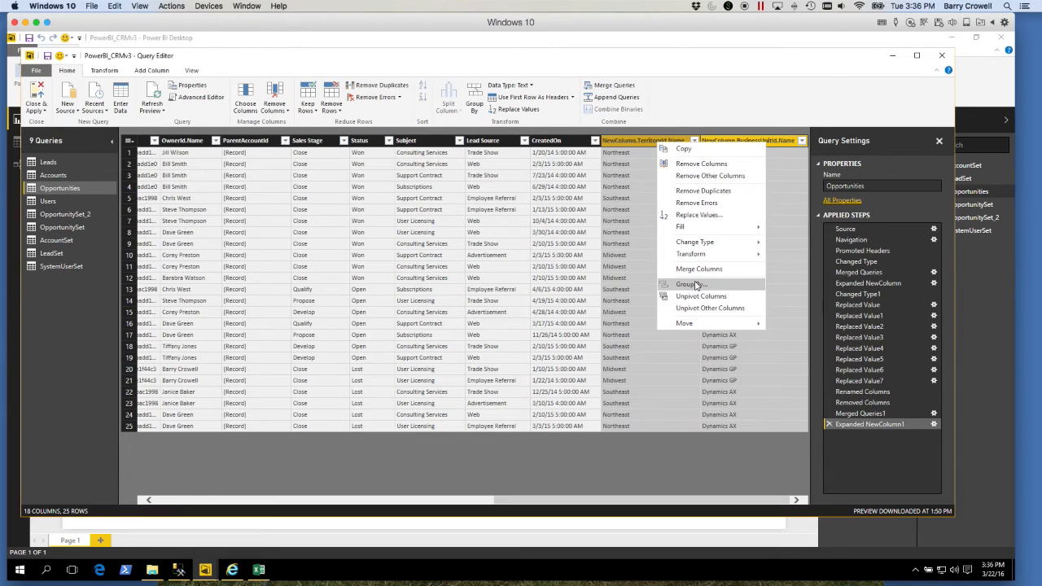
{"action": "left_click", "coordinate": [633, 146]}
{"action": "right_click", "coordinate": [633, 147]}
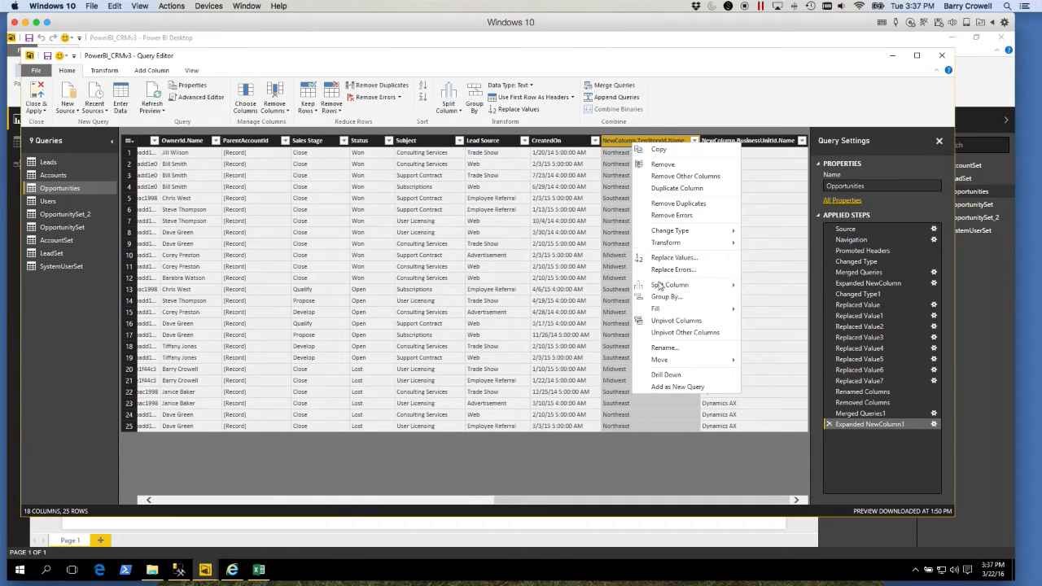
{"action": "left_click", "coordinate": [666, 348]}
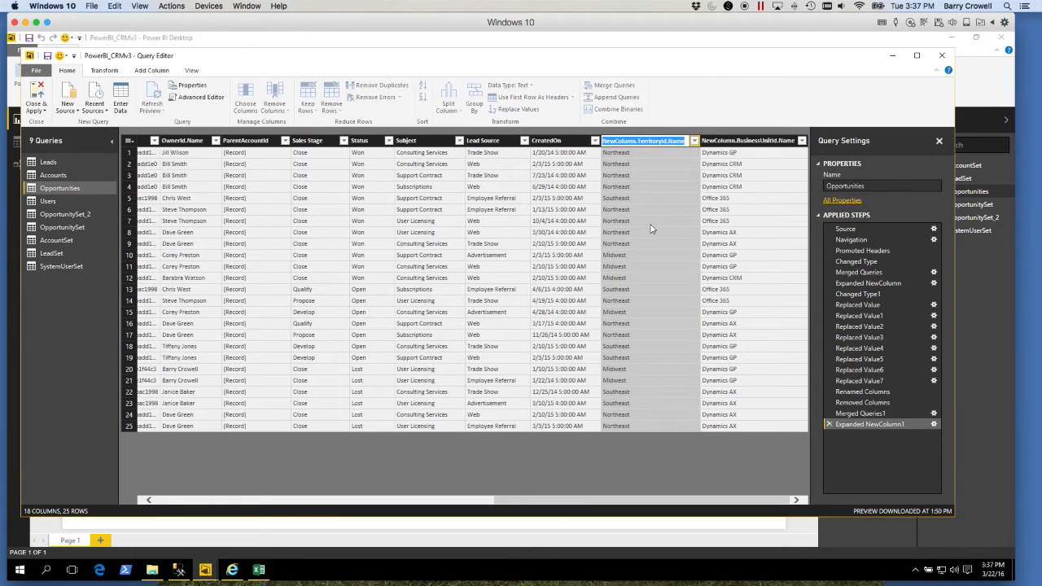
{"action": "type", "text": "Territ"}
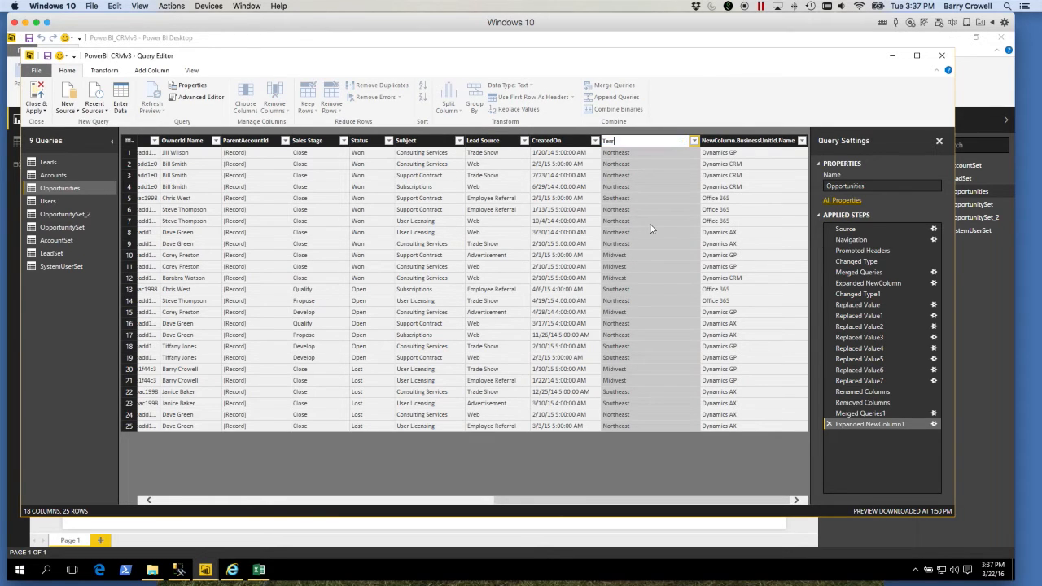
{"action": "type", "text": "ory"}
{"action": "left_click", "coordinate": [761, 141]}
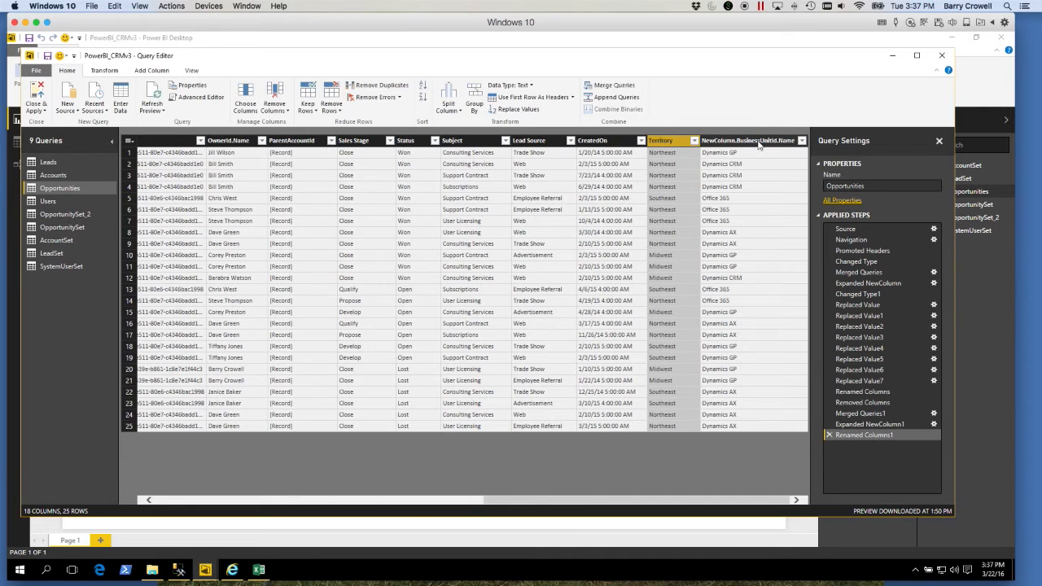
- Rename the NewColumn.BusinessUnitId.Name column in Opportunities as Business Unit
{"action": "right_click", "coordinate": [761, 142]}
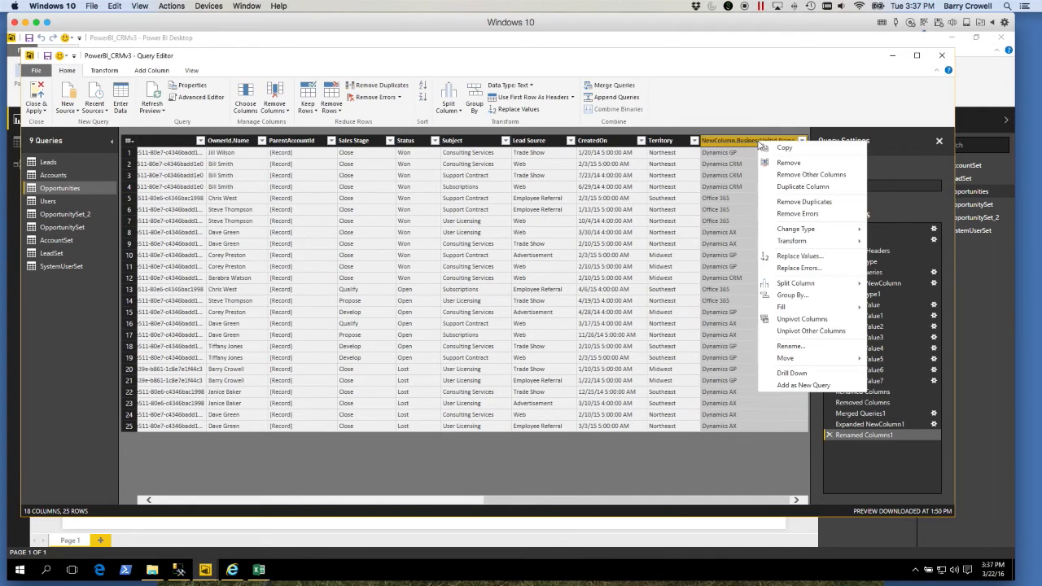
{"action": "left_click", "coordinate": [790, 346]}
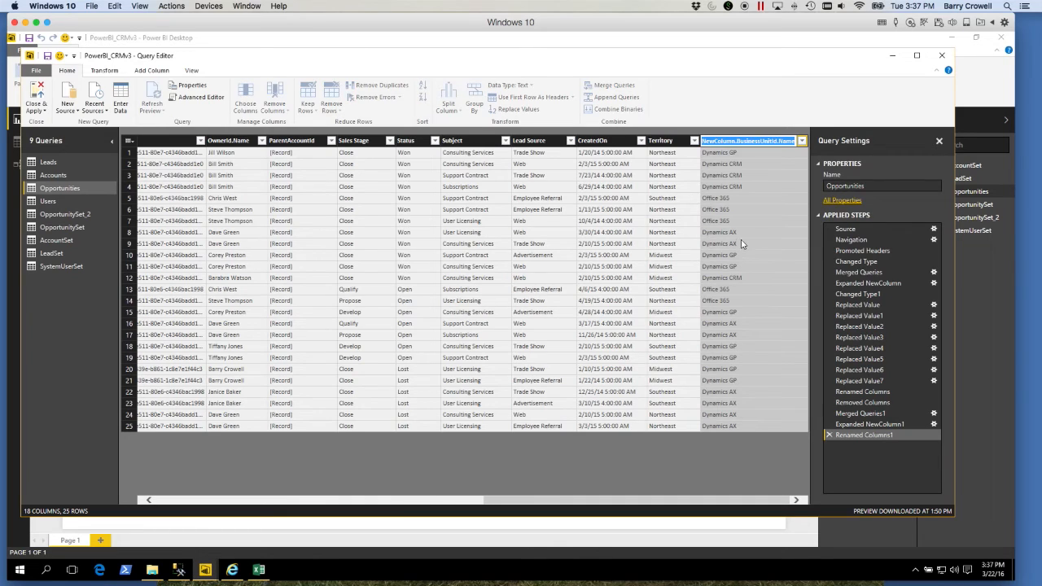
{"action": "type", "text": "Business Uni"}
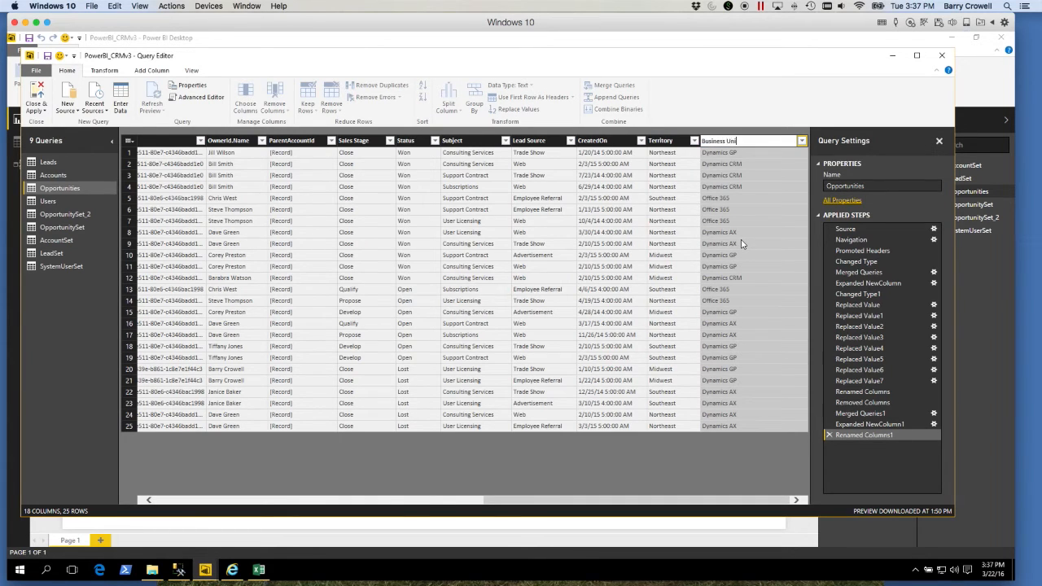
{"action": "type", "text": "t"}
{"action": "key", "text": "Return"}
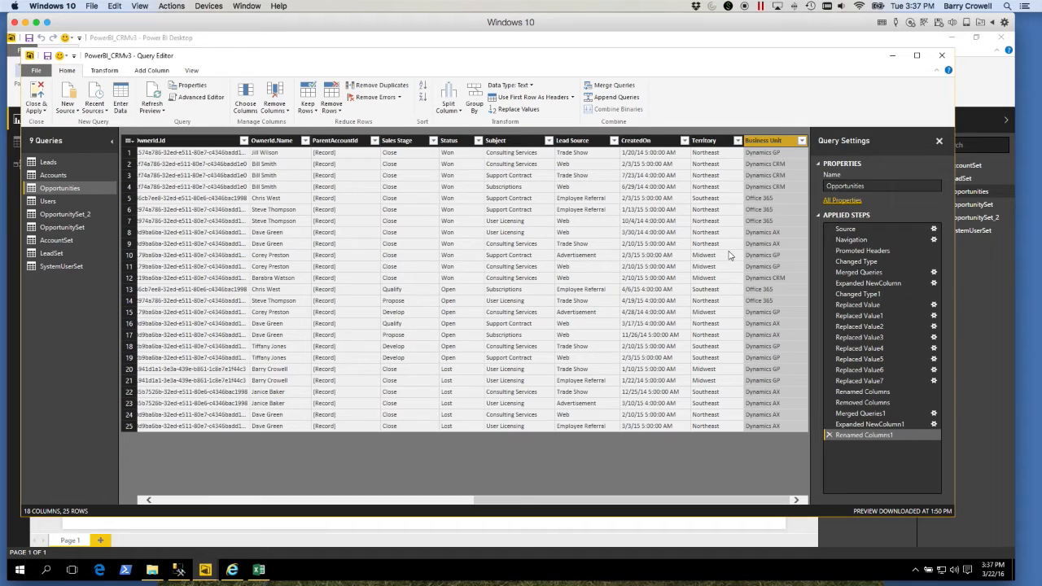
- Look through the prepared Leads, Accounts, Opportunities and Users queries
{"action": "left_click", "coordinate": [54, 163]}
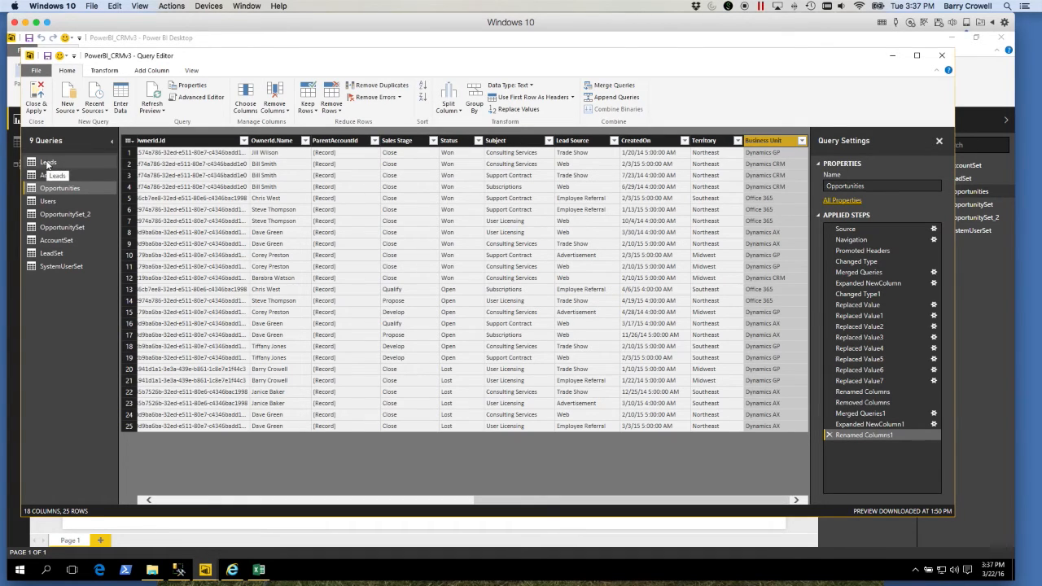
{"action": "left_click", "coordinate": [48, 177]}
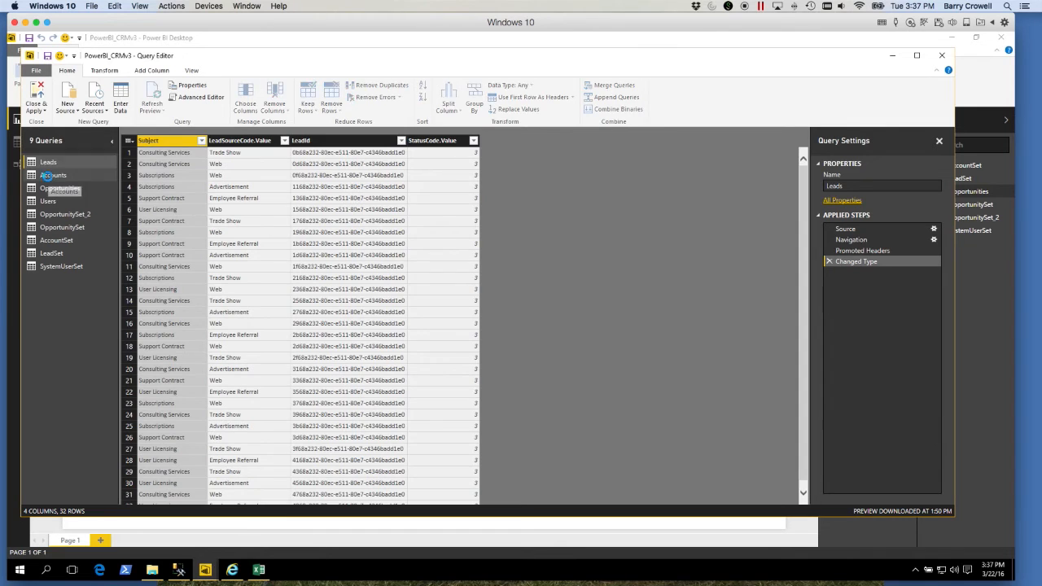
{"action": "left_click", "coordinate": [57, 189]}
{"action": "left_click", "coordinate": [72, 201]}
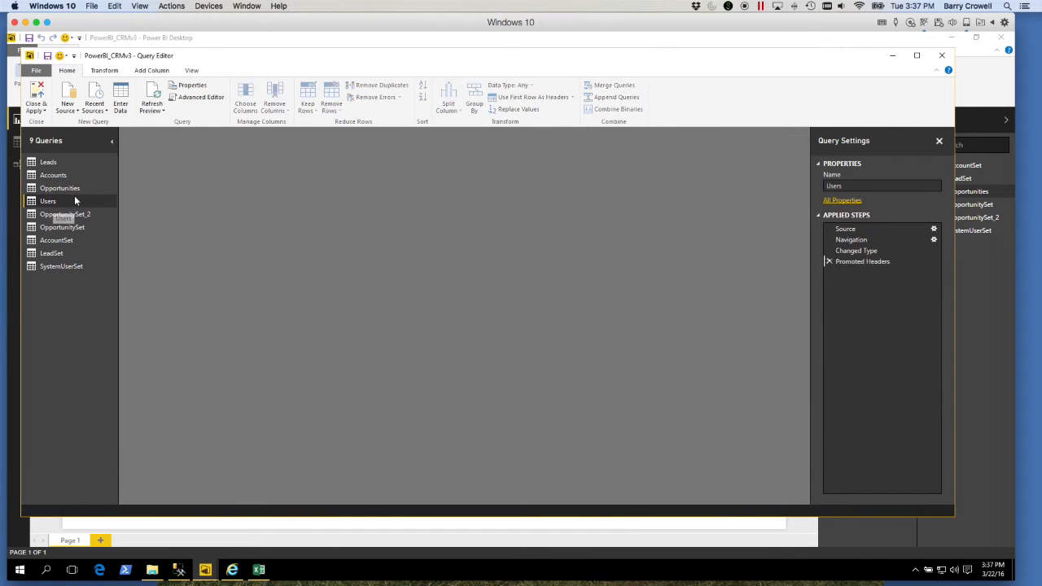
- Duplicate the Opportunities query and name the copy "Group by Sales and product)"
{"action": "left_click", "coordinate": [74, 189]}
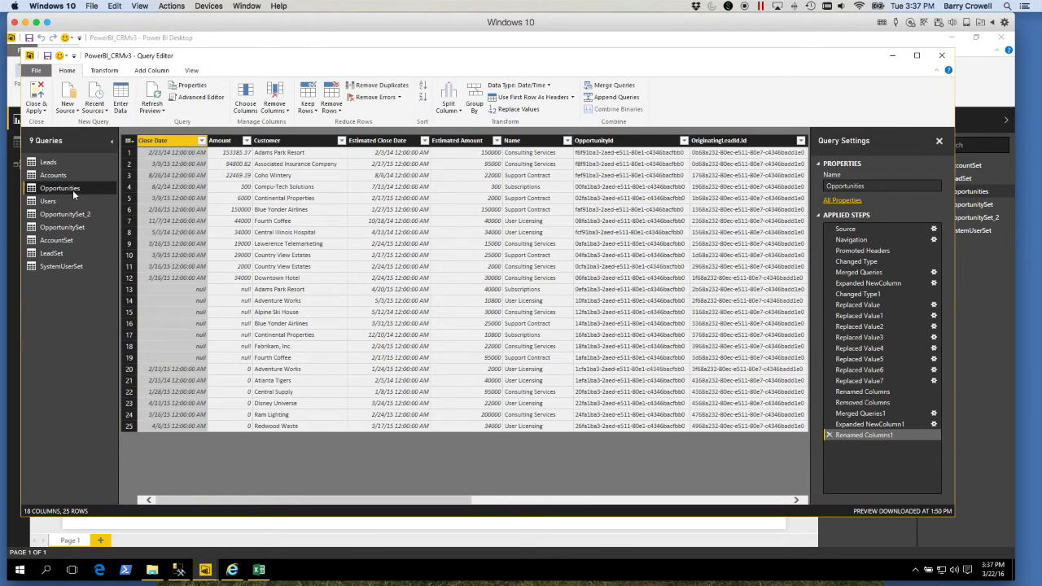
{"action": "right_click", "coordinate": [76, 194]}
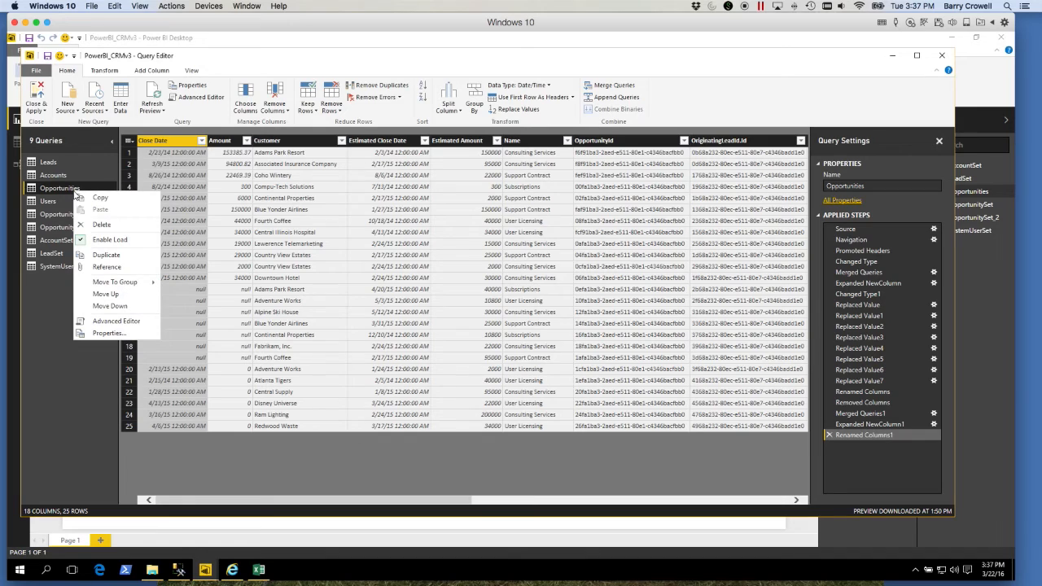
{"action": "left_click", "coordinate": [102, 255]}
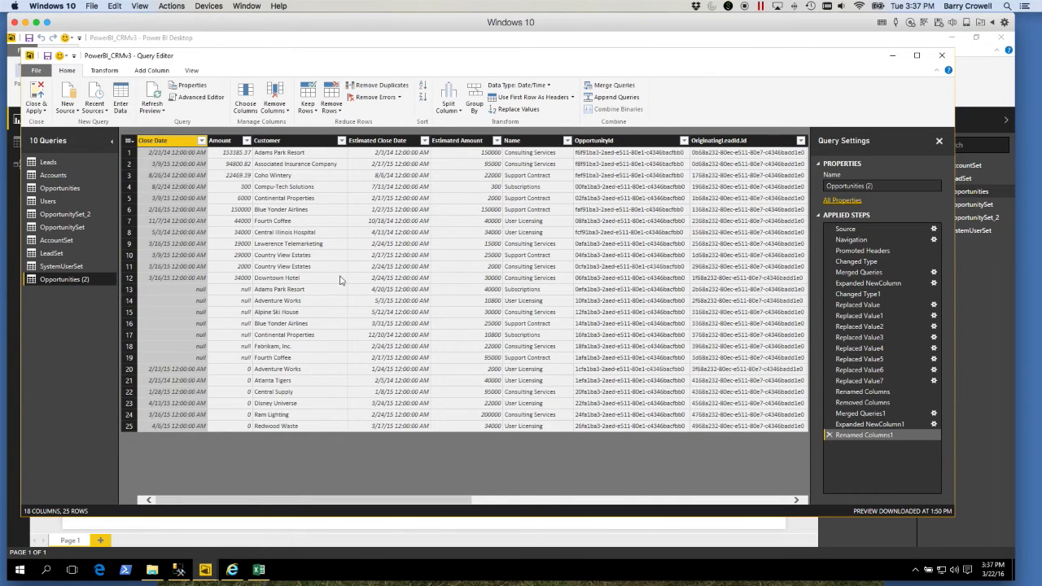
{"action": "left_click", "coordinate": [887, 186]}
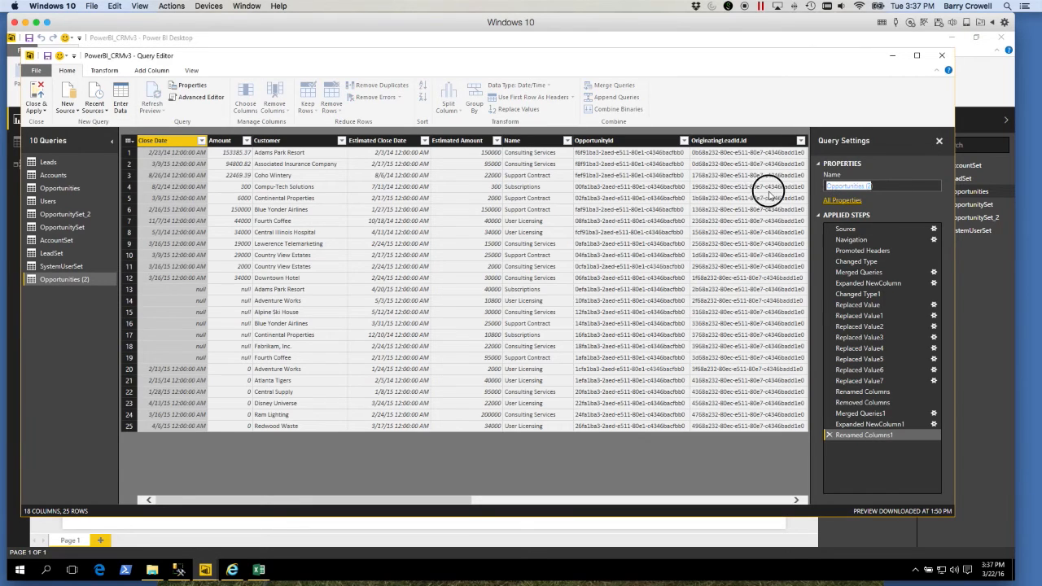
{"action": "type", "text": "G"}
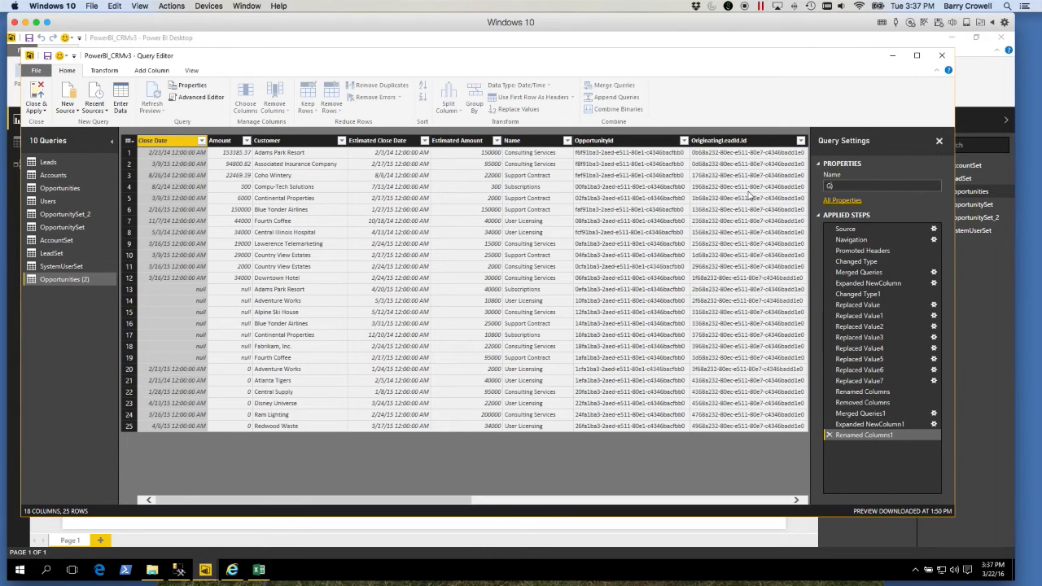
{"action": "type", "text": "roup by Sales and products"}
{"action": "key", "text": "Return"}
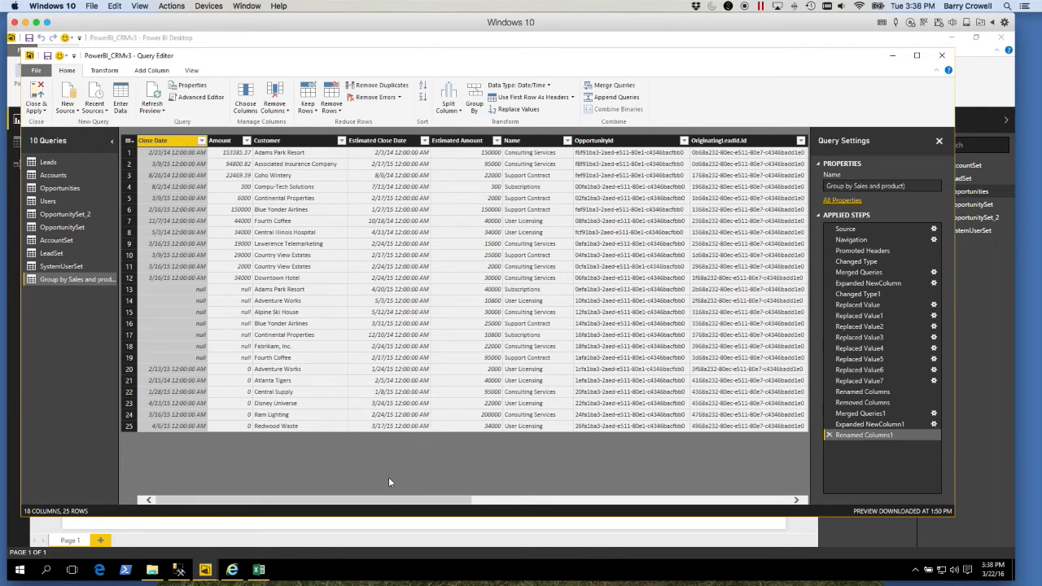
- Start a Group By on the duplicated query with three grouping columns: Name, Territory and Status
{"action": "left_click", "coordinate": [390, 500]}
{"action": "left_click_drag", "start_coordinate": [389, 501], "coordinate": [678, 443]}
{"action": "left_click_drag", "start_coordinate": [532, 501], "coordinate": [562, 501]}
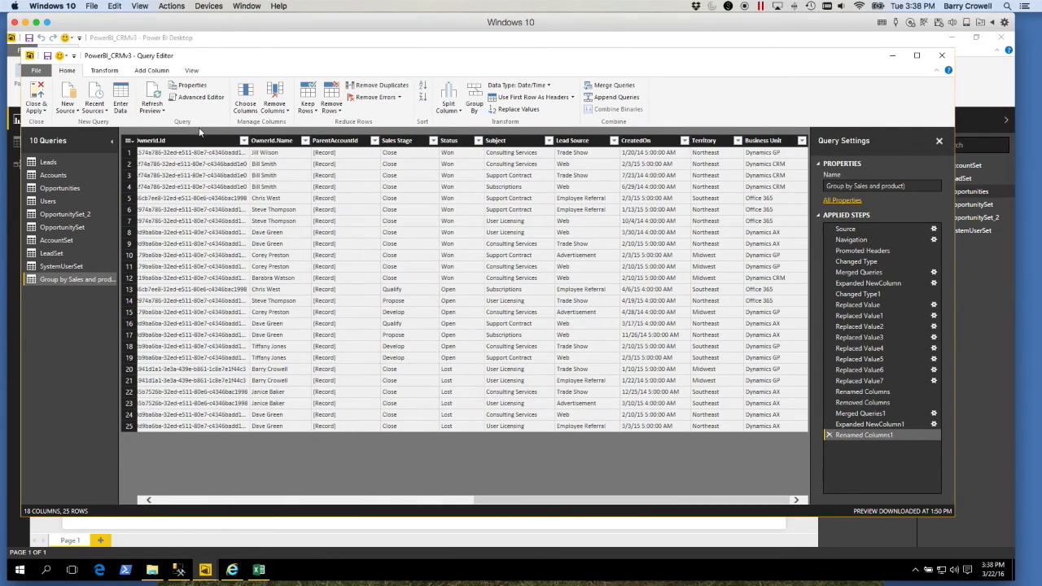
{"action": "left_click", "coordinate": [112, 72]}
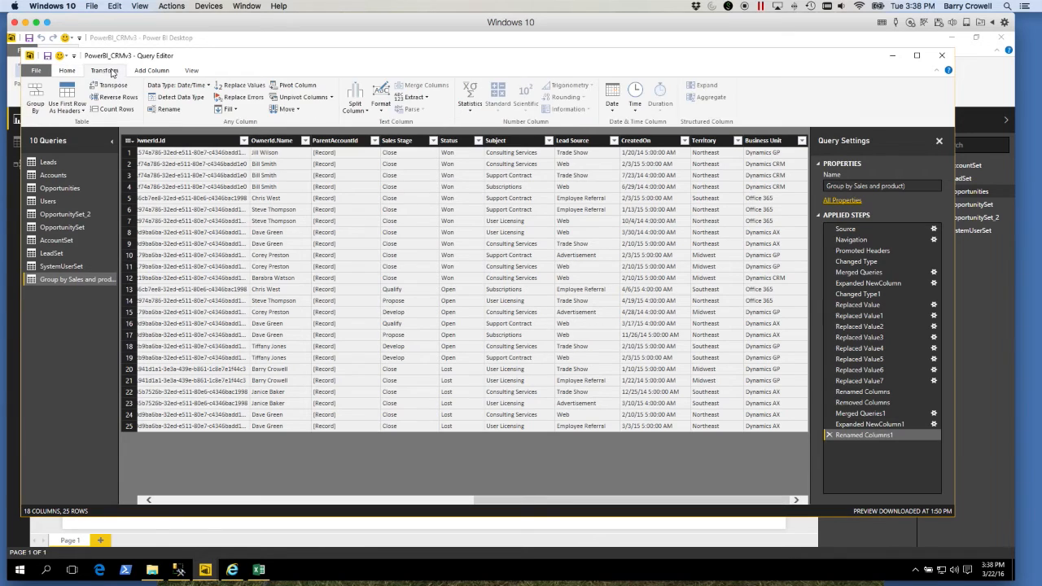
{"action": "left_click", "coordinate": [36, 96]}
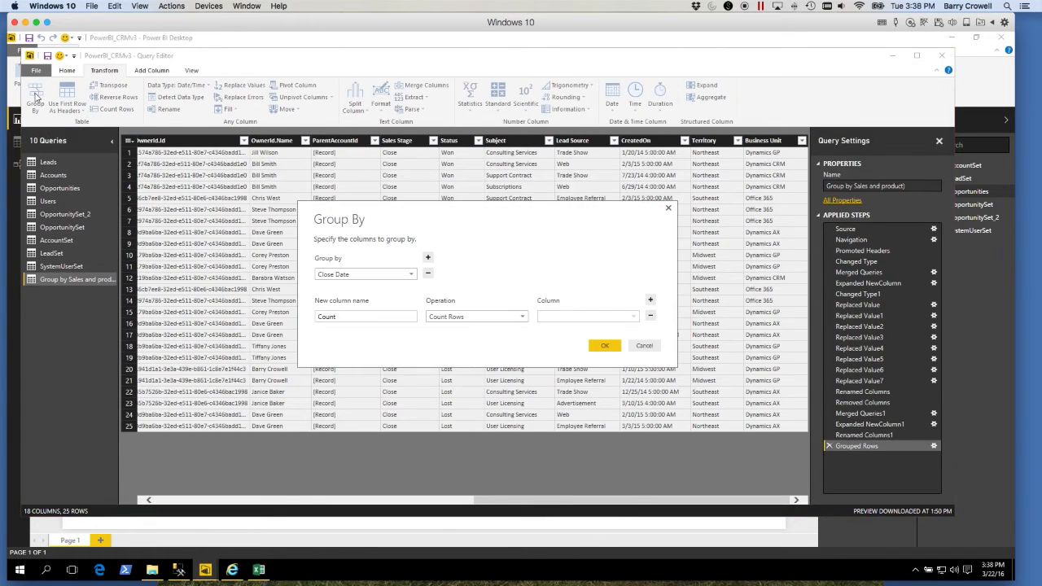
{"action": "left_click", "coordinate": [429, 259]}
{"action": "left_click", "coordinate": [428, 259]}
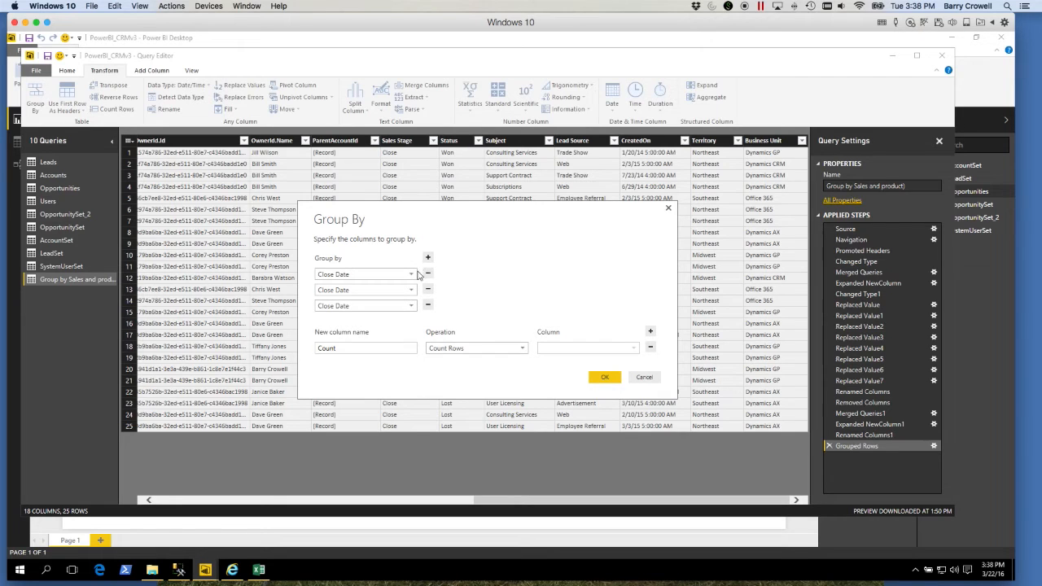
{"action": "left_click", "coordinate": [411, 277]}
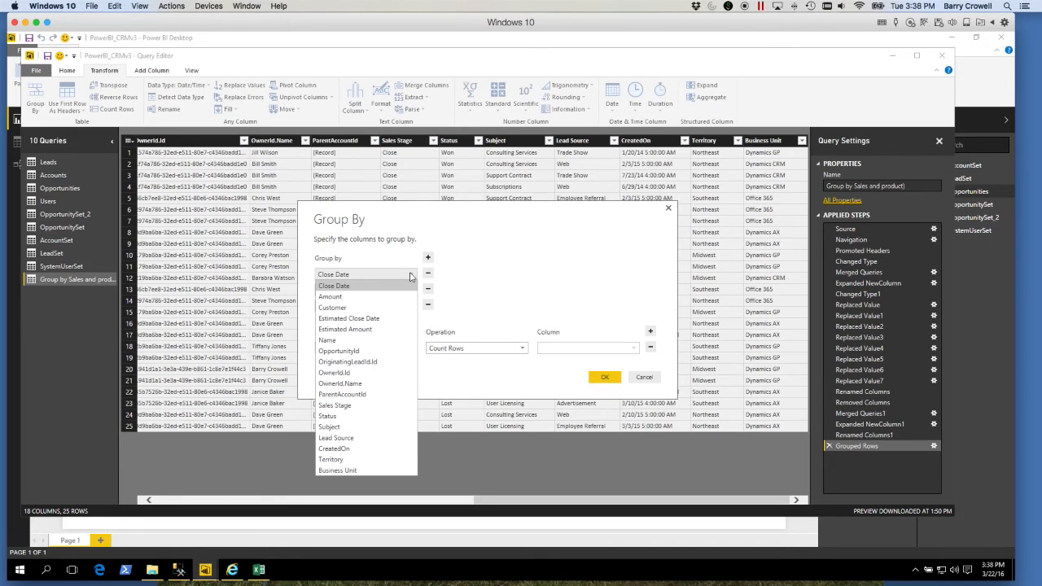
{"action": "left_click", "coordinate": [342, 339]}
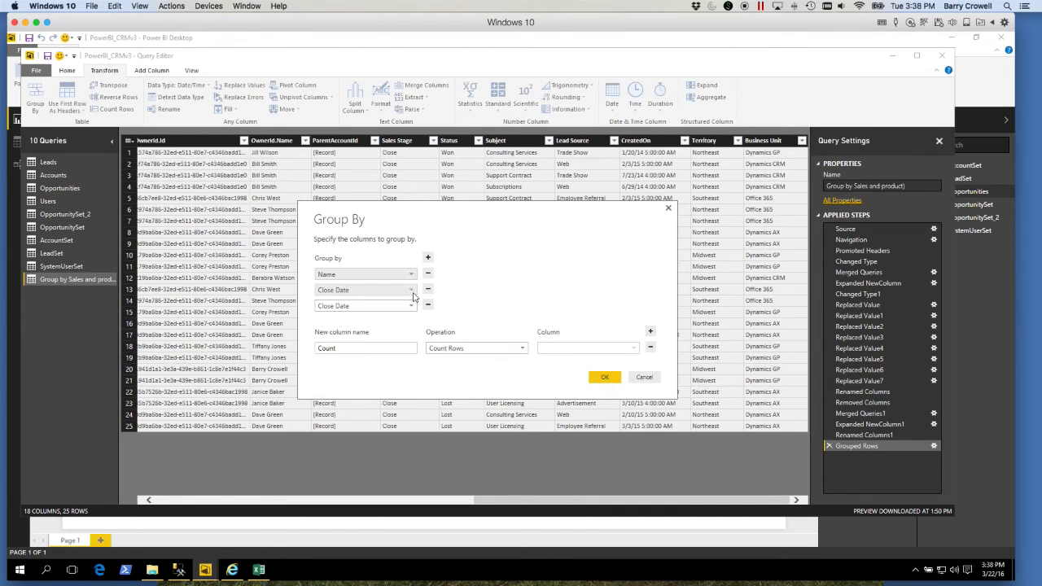
{"action": "left_click", "coordinate": [412, 292]}
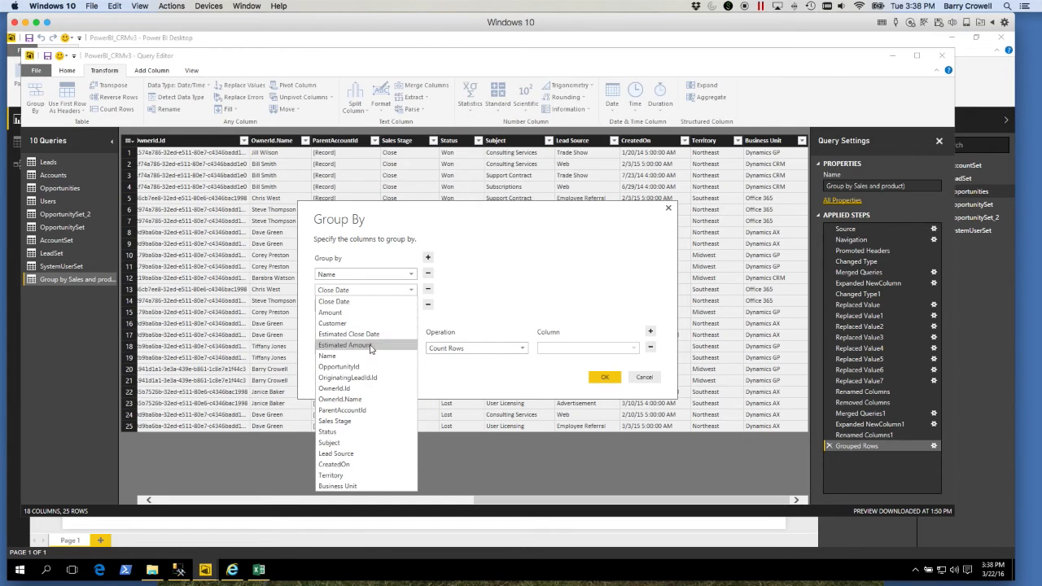
{"action": "left_click", "coordinate": [352, 476]}
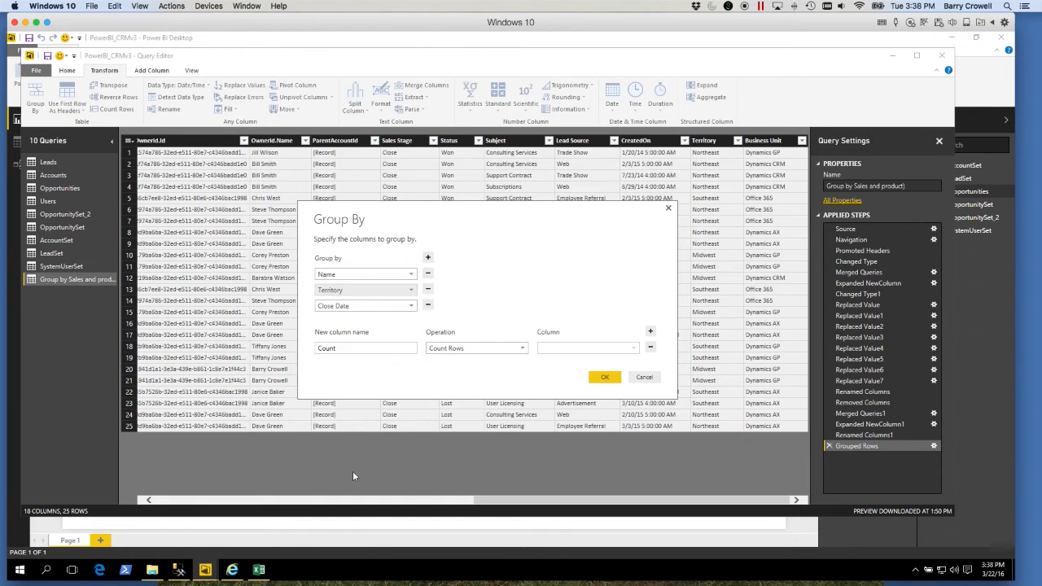
{"action": "left_click", "coordinate": [412, 308]}
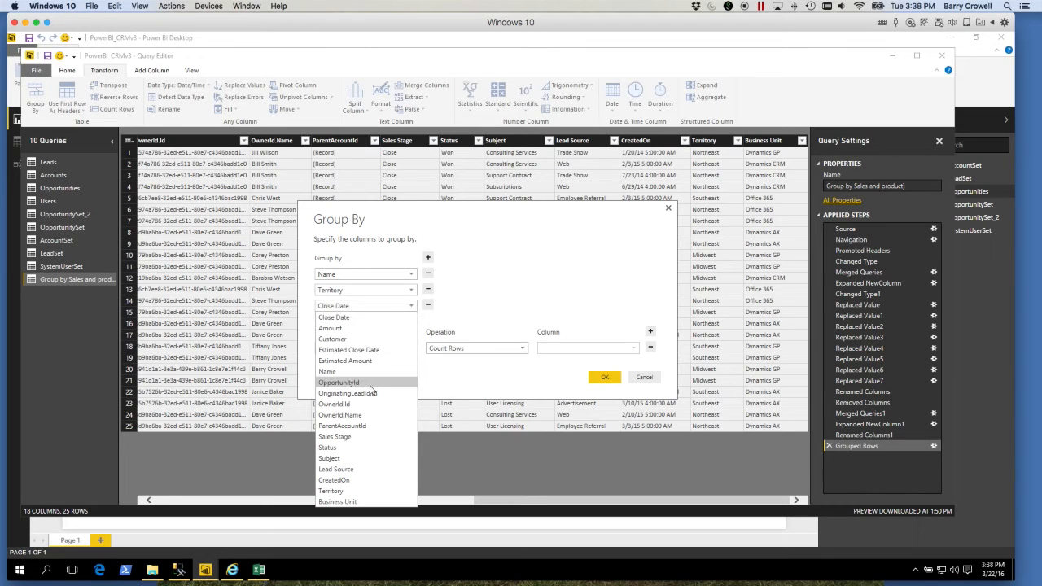
{"action": "left_click", "coordinate": [342, 448]}
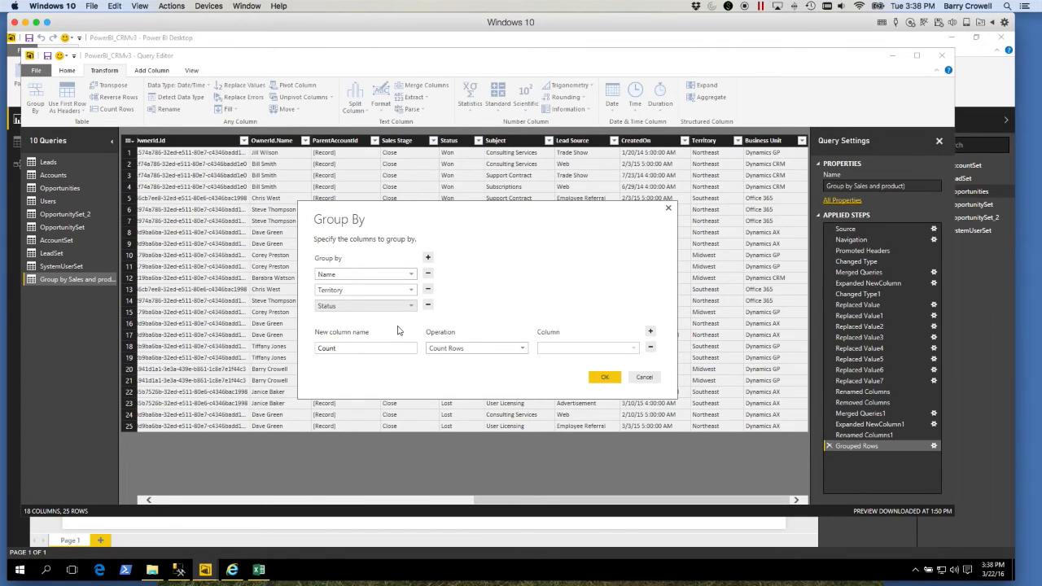
- Define the aggregated column Total Amount as the Sum of Amount and apply the grouping
{"action": "left_click_drag", "start_coordinate": [381, 348], "coordinate": [269, 342]}
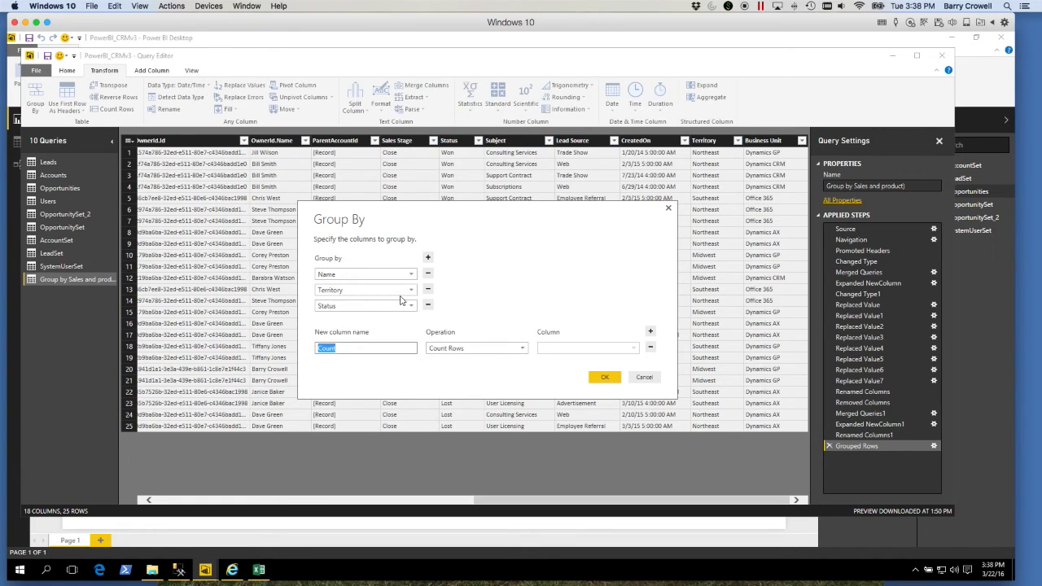
{"action": "type", "text": "Total Amount"}
{"action": "key", "text": "Tab"}
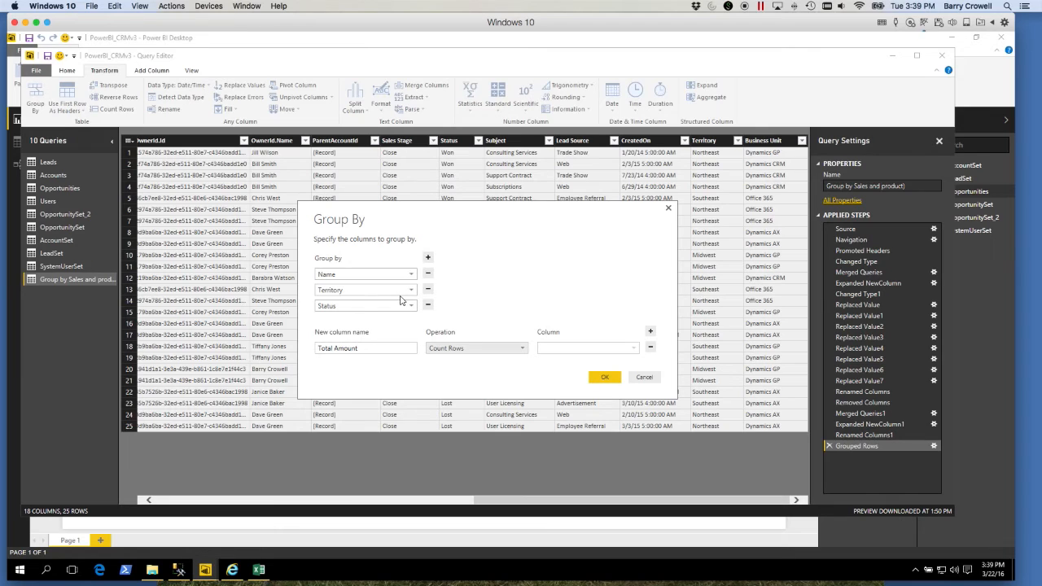
{"action": "left_click", "coordinate": [520, 349]}
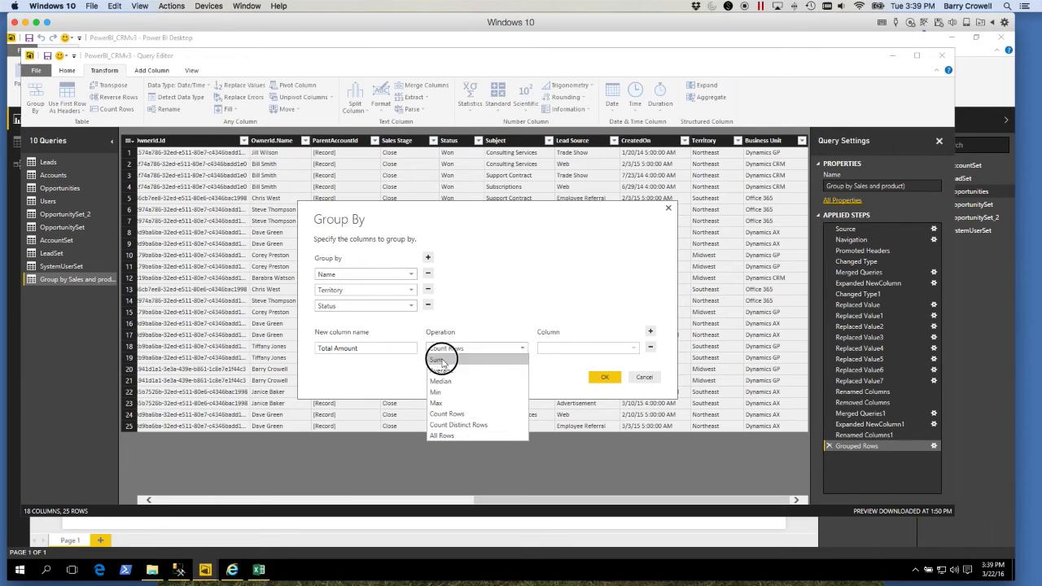
{"action": "left_click", "coordinate": [441, 362]}
{"action": "left_click", "coordinate": [634, 354]}
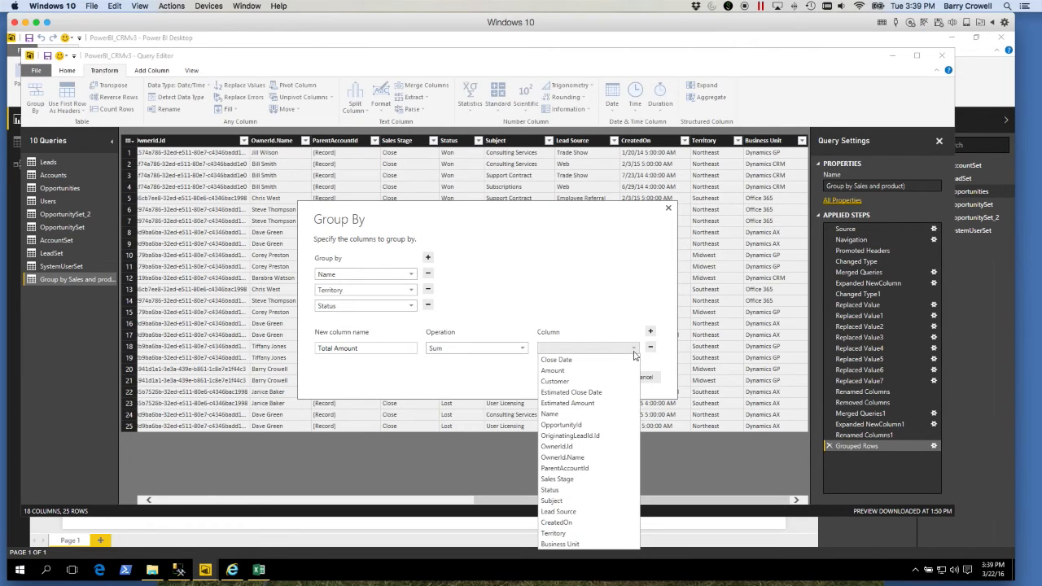
{"action": "left_click", "coordinate": [566, 373]}
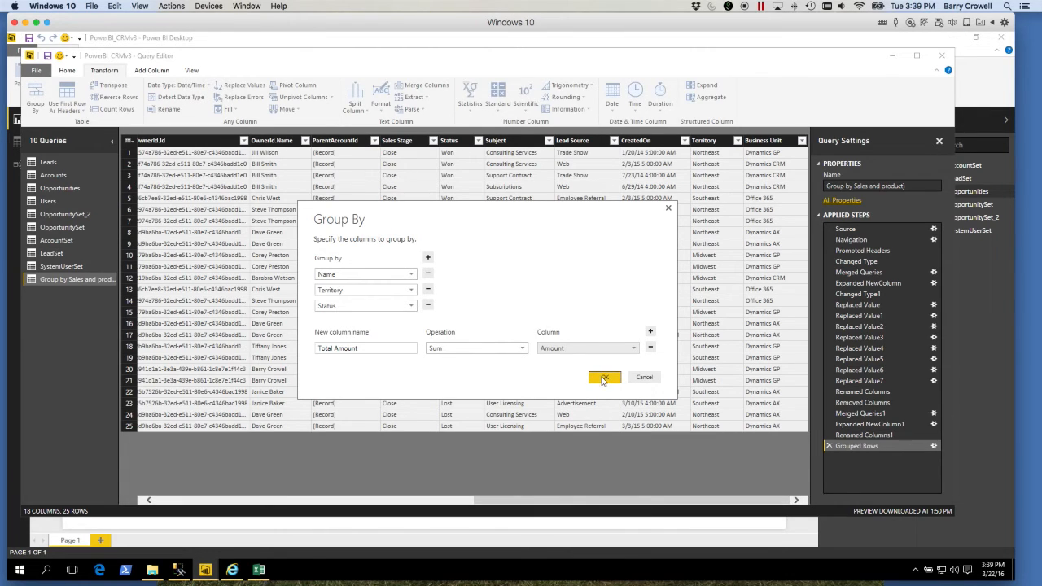
{"action": "left_click", "coordinate": [604, 378]}
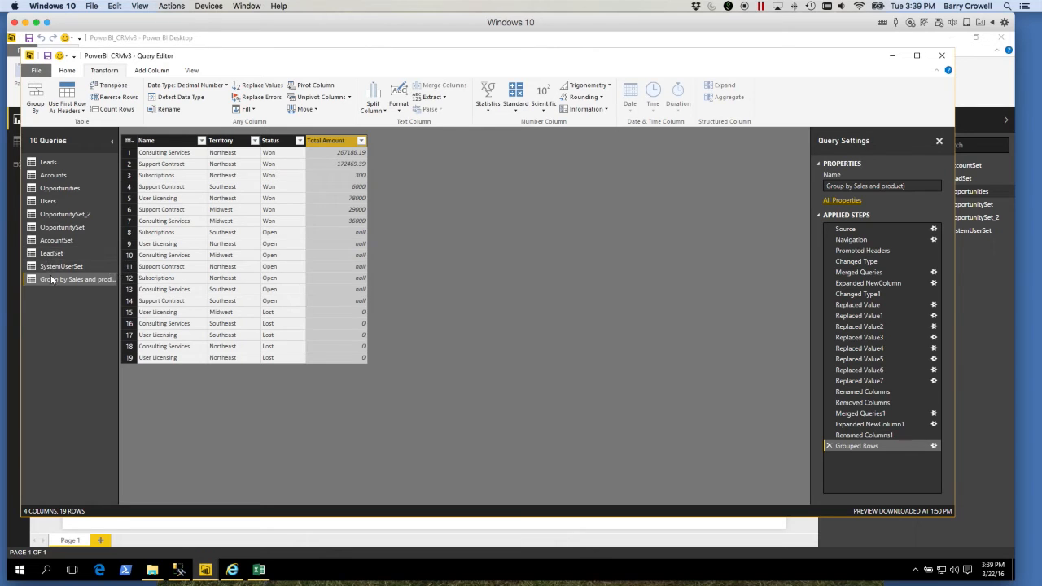
- Duplicate the Opportunities query again and name the copy Pivot Sales
{"action": "right_click", "coordinate": [65, 191]}
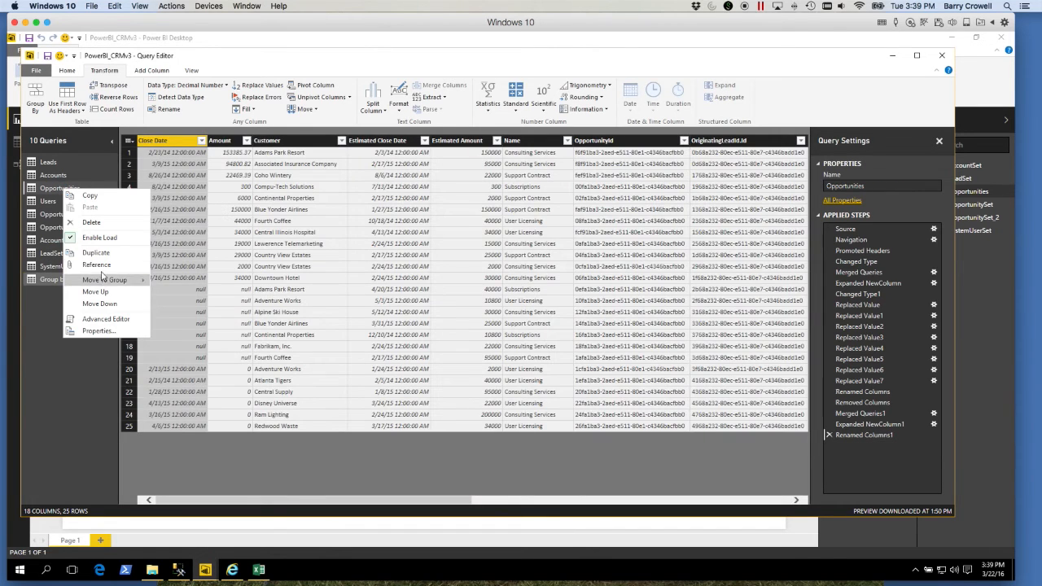
{"action": "left_click", "coordinate": [95, 254]}
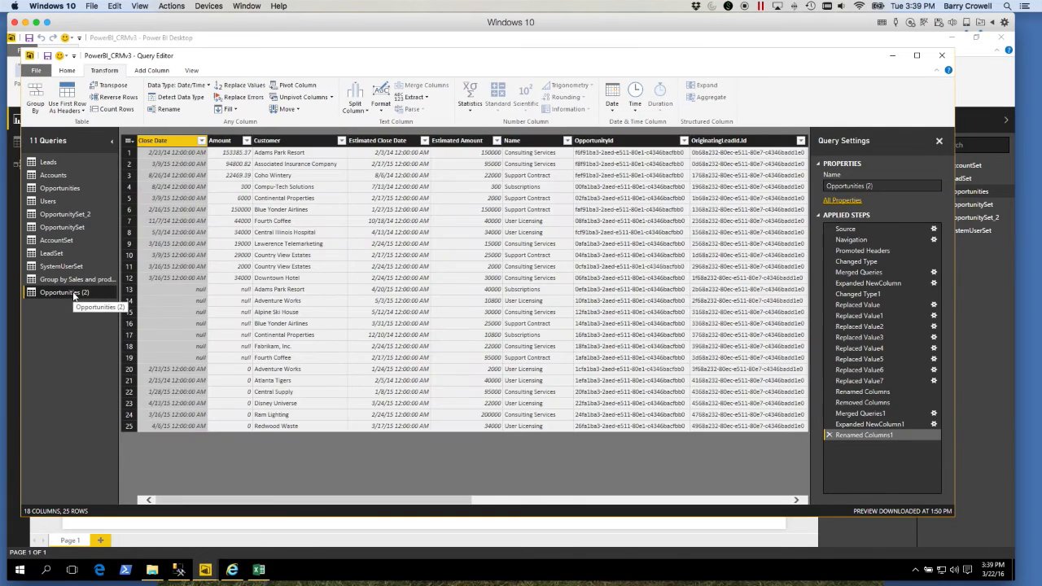
{"action": "left_click", "coordinate": [884, 186]}
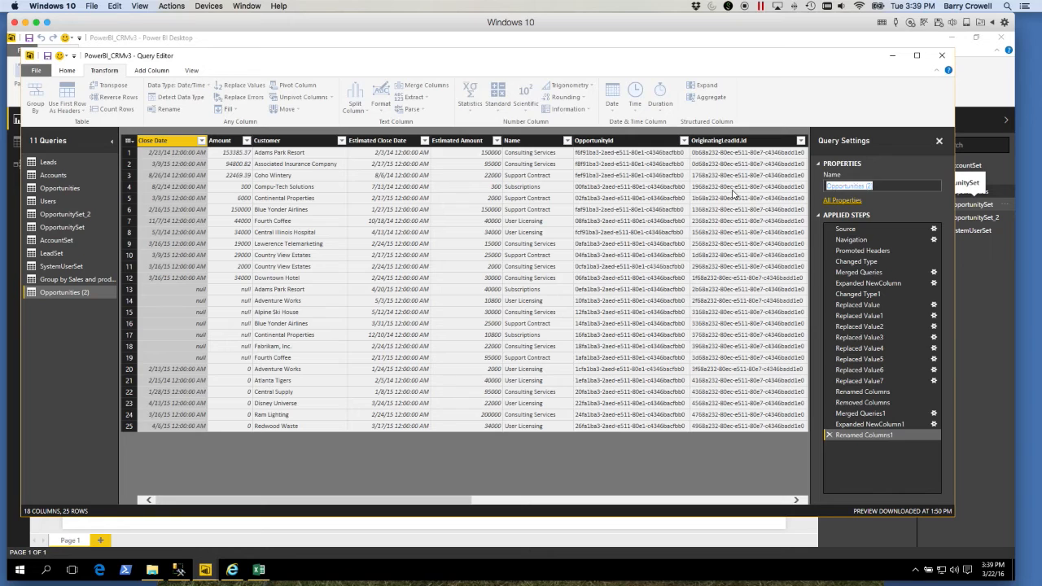
{"action": "type", "text": "Pivot Sales"}
{"action": "key", "text": "Return"}
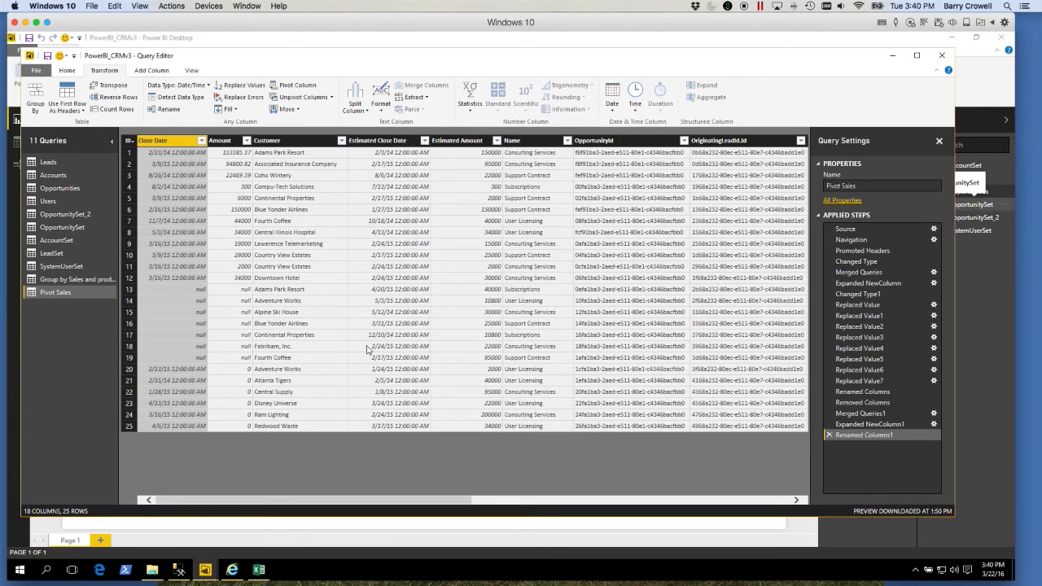
- Pivot the Sales Stage column of the Pivot Sales query, using Estimated Amount as the values column
{"action": "left_click_drag", "start_coordinate": [390, 500], "coordinate": [501, 497]}
{"action": "left_click_drag", "start_coordinate": [553, 489], "coordinate": [641, 484]}
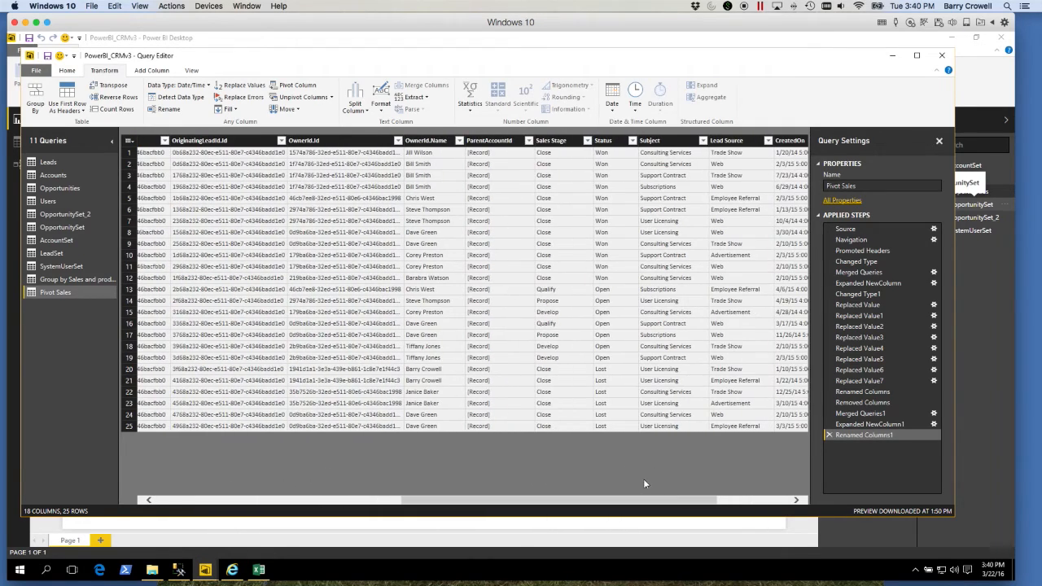
{"action": "left_click", "coordinate": [559, 143]}
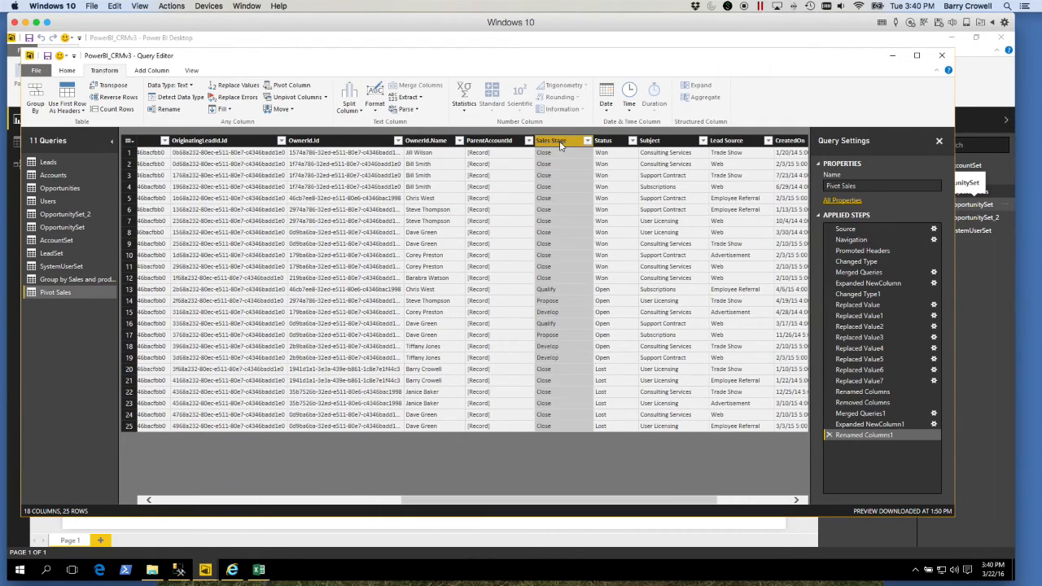
{"action": "left_click", "coordinate": [284, 88]}
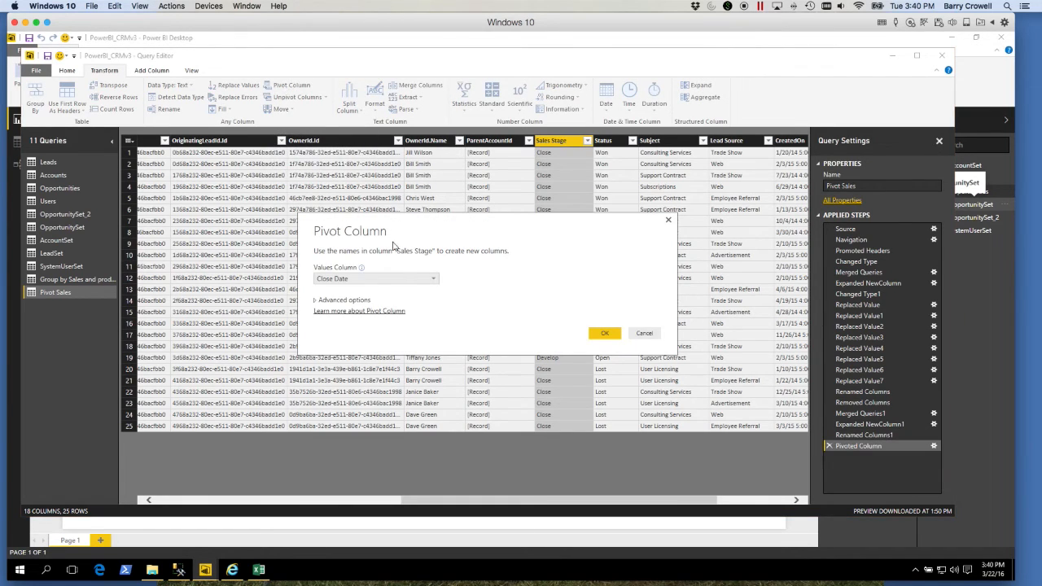
{"action": "left_click", "coordinate": [433, 278]}
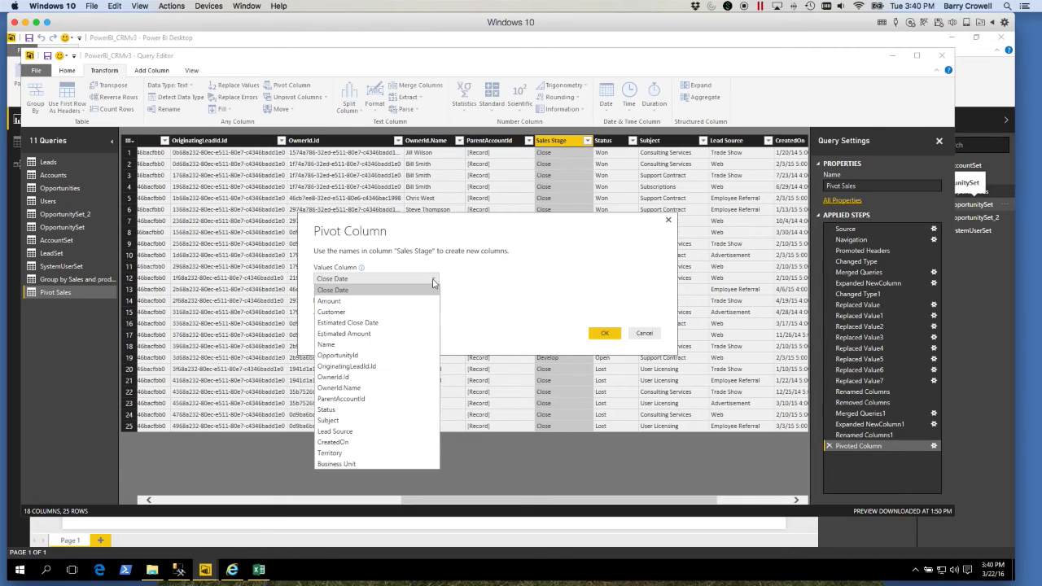
{"action": "left_click", "coordinate": [362, 334]}
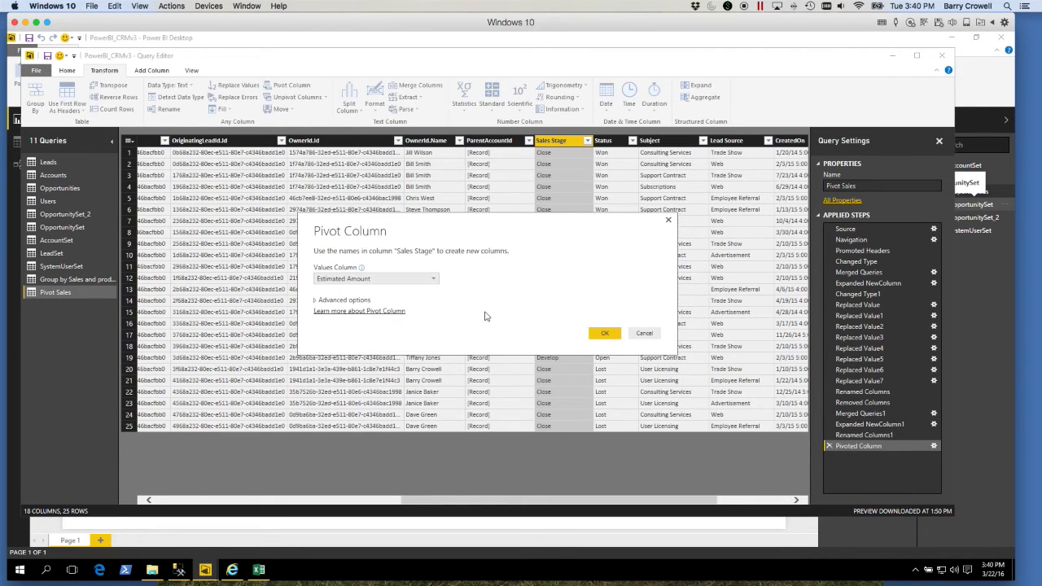
{"action": "left_click", "coordinate": [605, 333]}
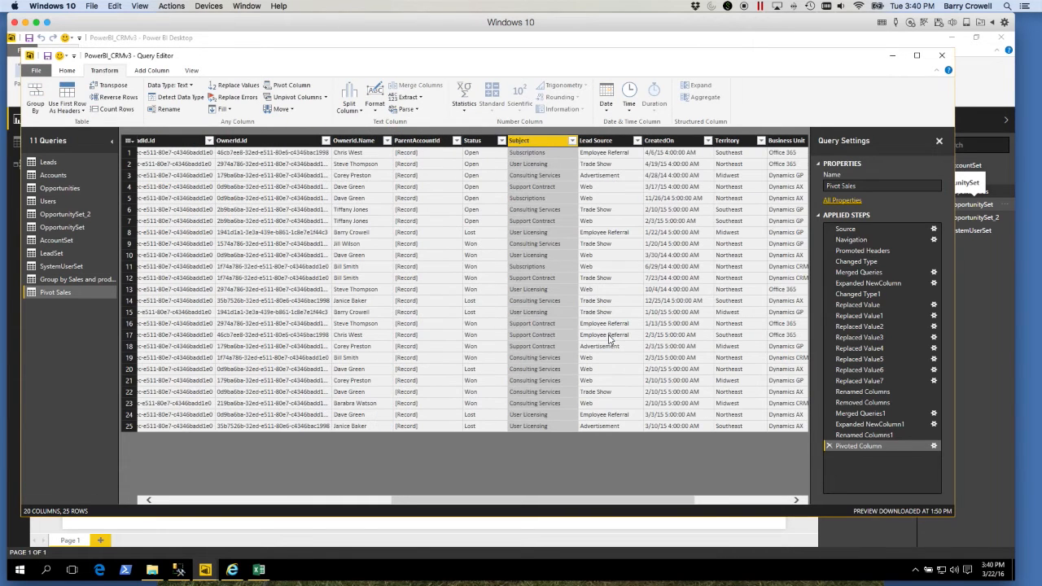
- Check the pivoted stage columns, then save the file and apply the pending query changes
{"action": "left_click_drag", "start_coordinate": [625, 501], "coordinate": [749, 498]}
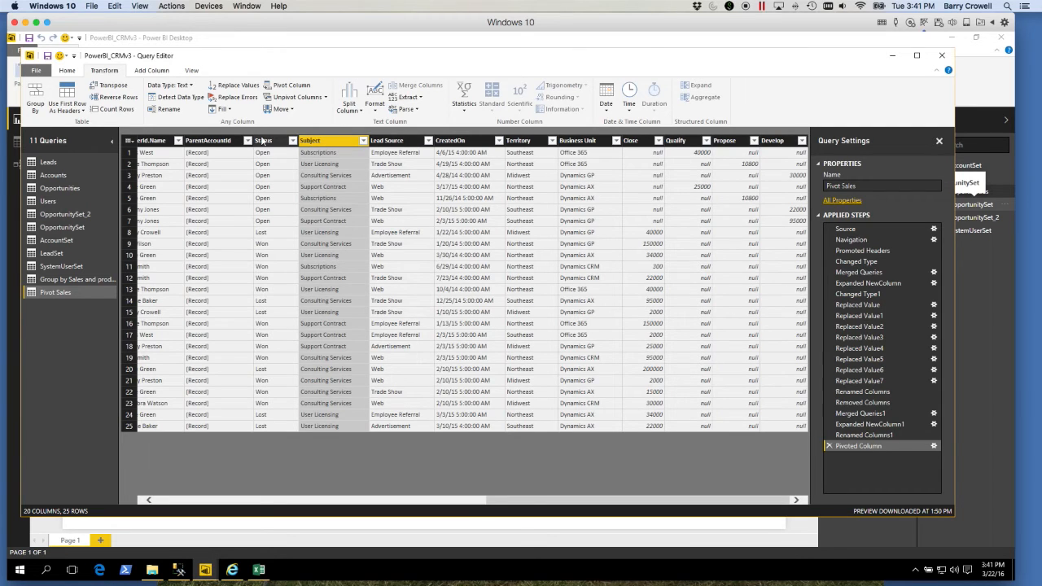
{"action": "left_click", "coordinate": [47, 55]}
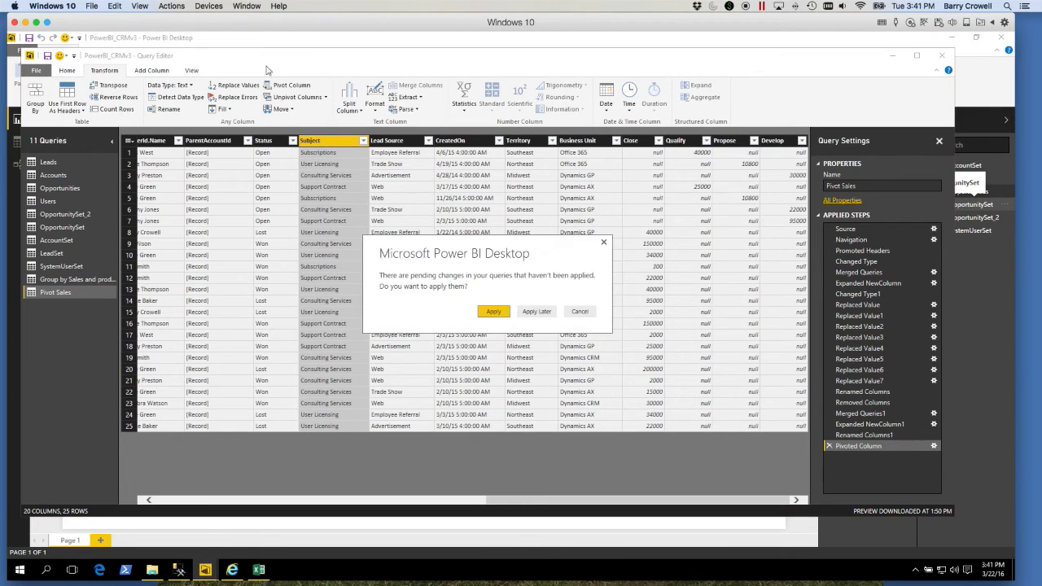
{"action": "left_click", "coordinate": [496, 311]}
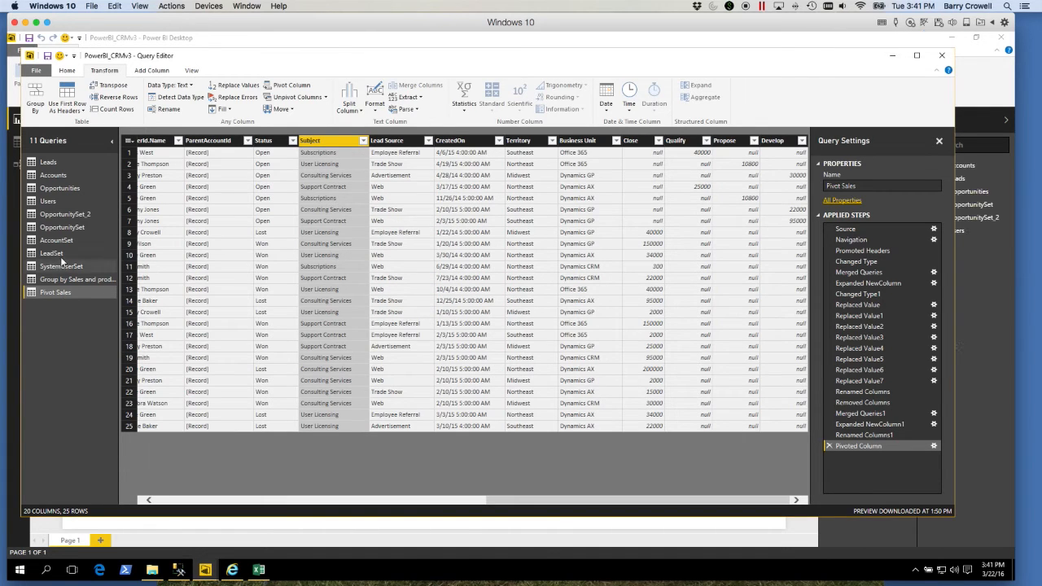
- Delete the OpportunitySet and AccountSet queries
{"action": "right_click", "coordinate": [64, 227]}
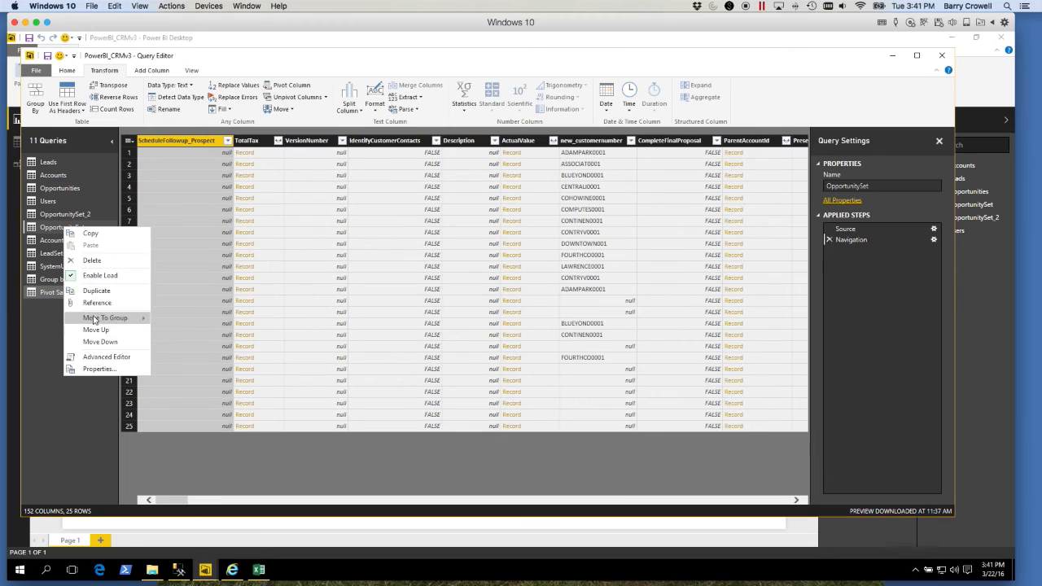
{"action": "left_click", "coordinate": [91, 259]}
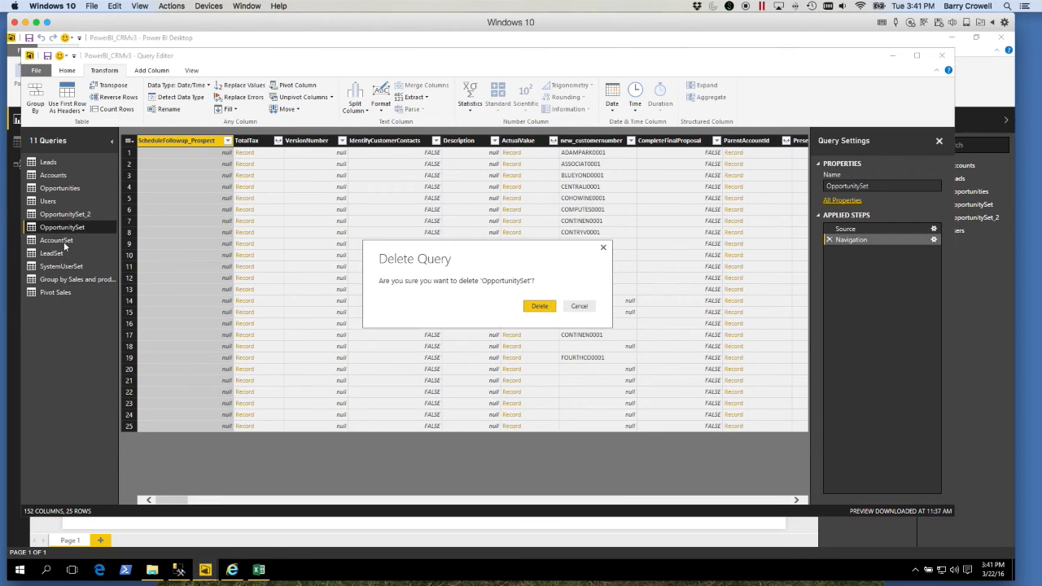
{"action": "left_click", "coordinate": [544, 308]}
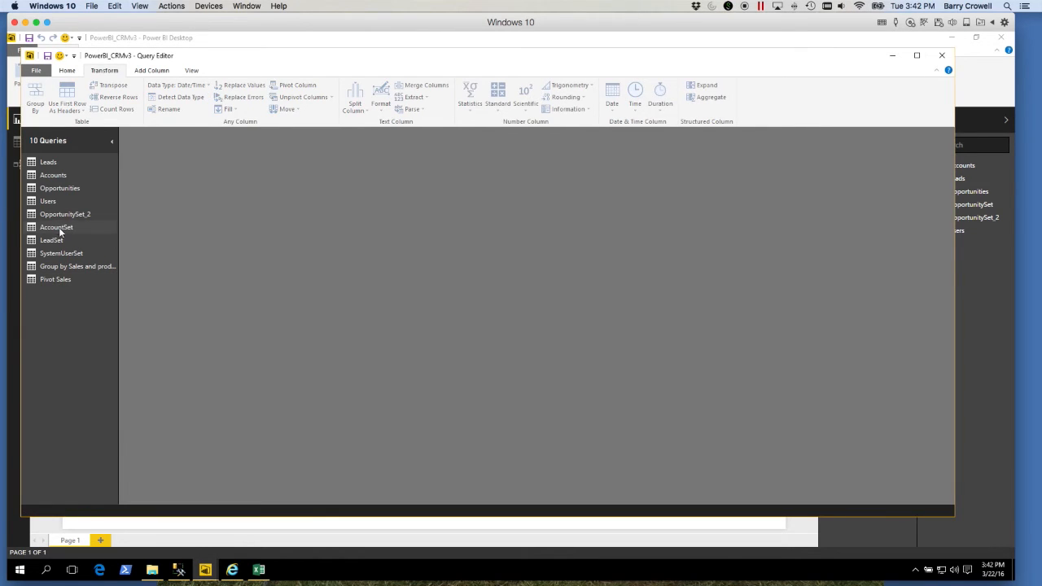
{"action": "right_click", "coordinate": [59, 231]}
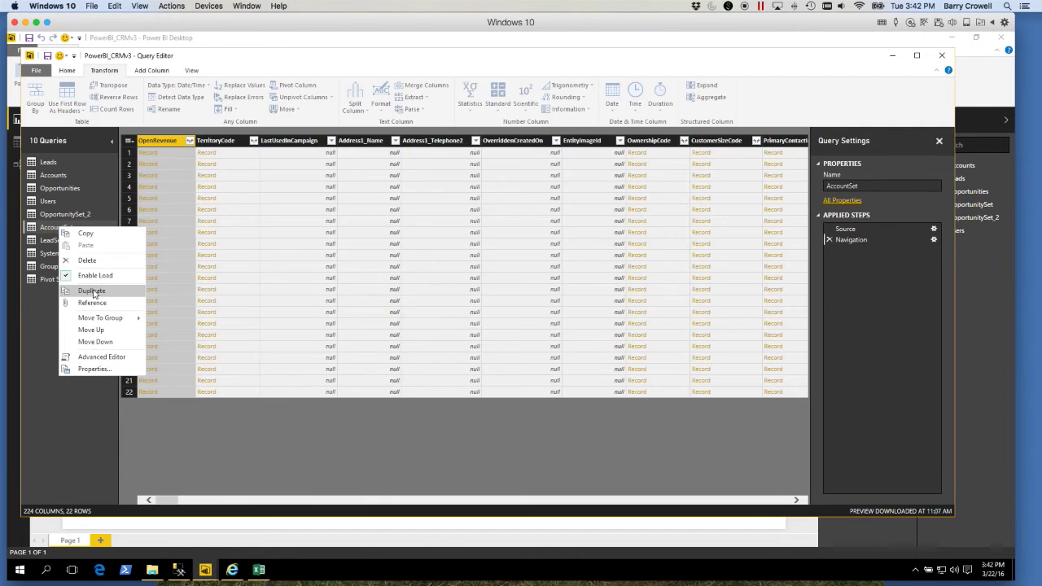
{"action": "left_click", "coordinate": [88, 260]}
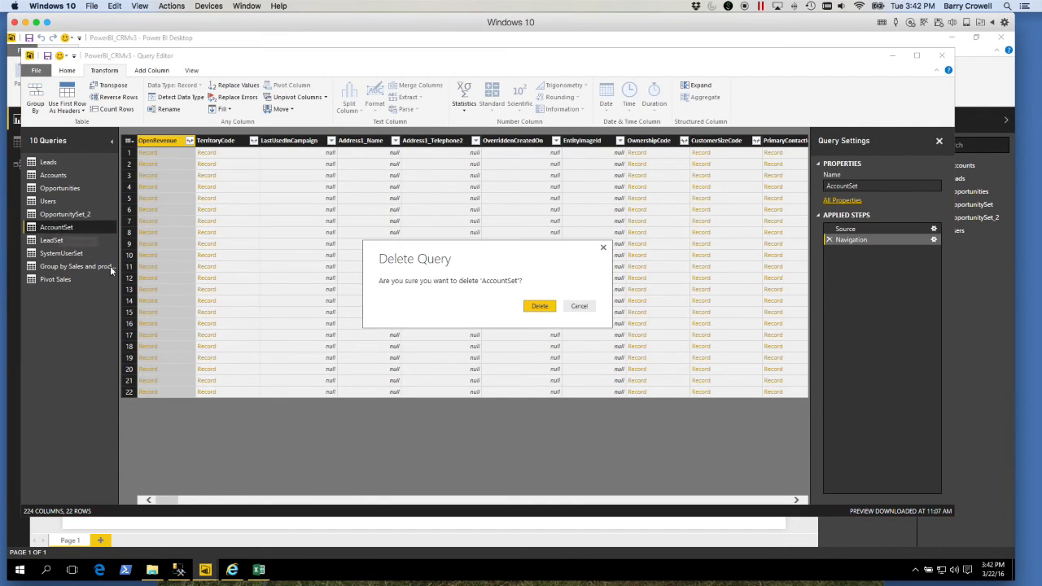
{"action": "left_click", "coordinate": [541, 307]}
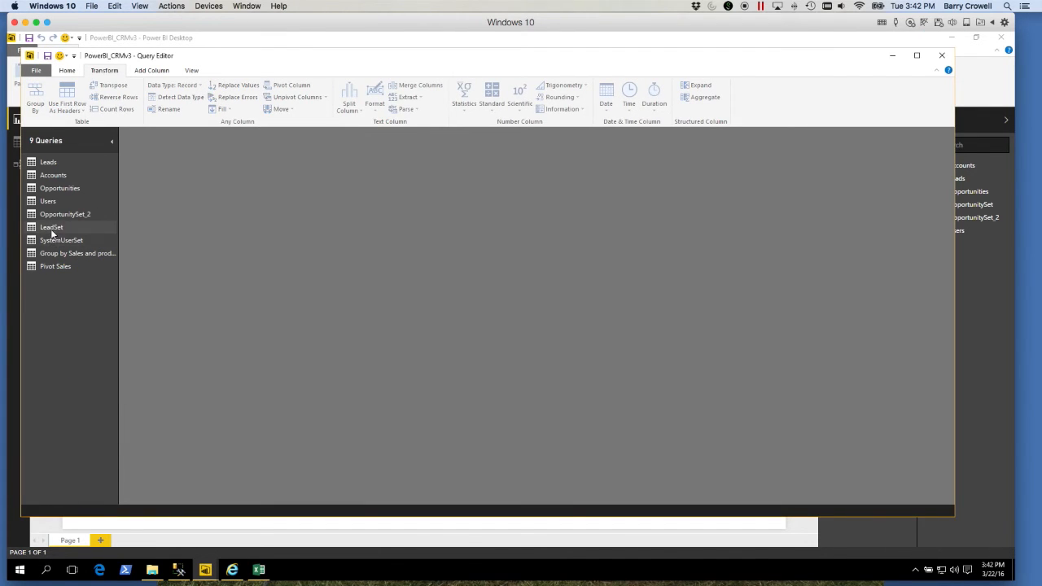
- Delete the LeadSet and SystemUserSet queries
{"action": "right_click", "coordinate": [51, 233]}
{"action": "key", "text": "Escape"}
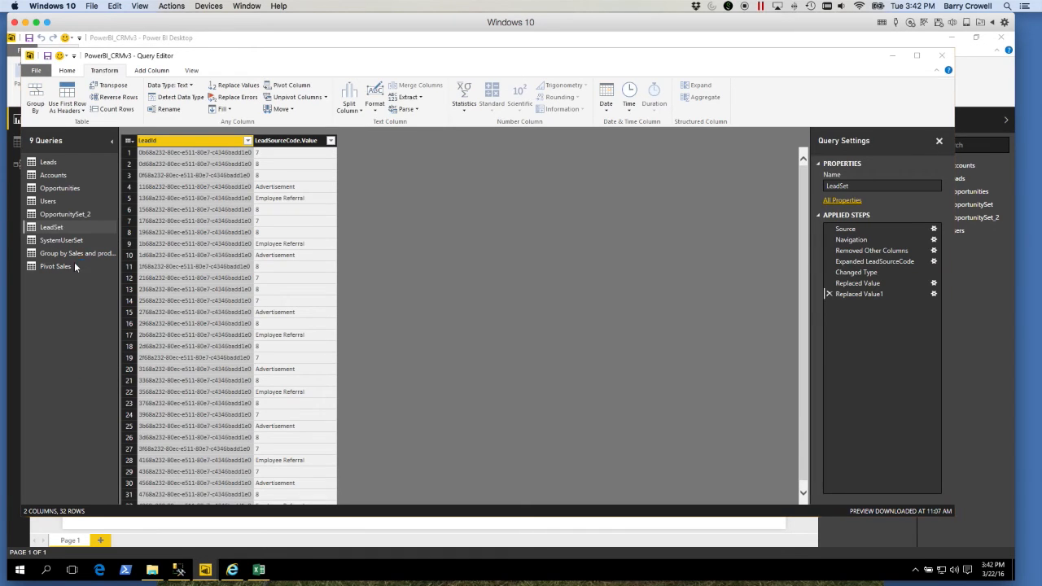
{"action": "key", "text": "Delete"}
{"action": "left_click", "coordinate": [541, 307]}
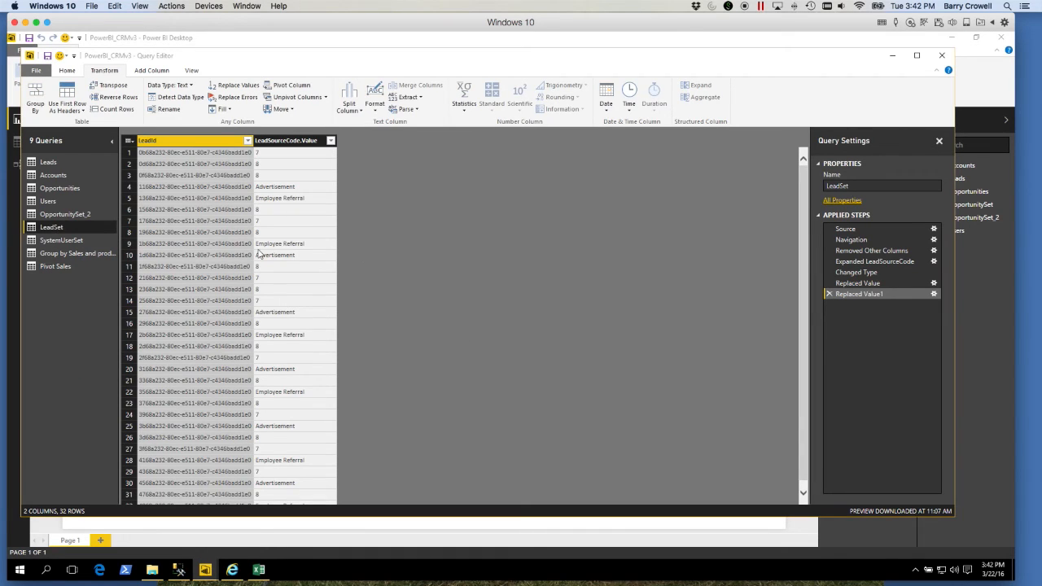
{"action": "right_click", "coordinate": [63, 229]}
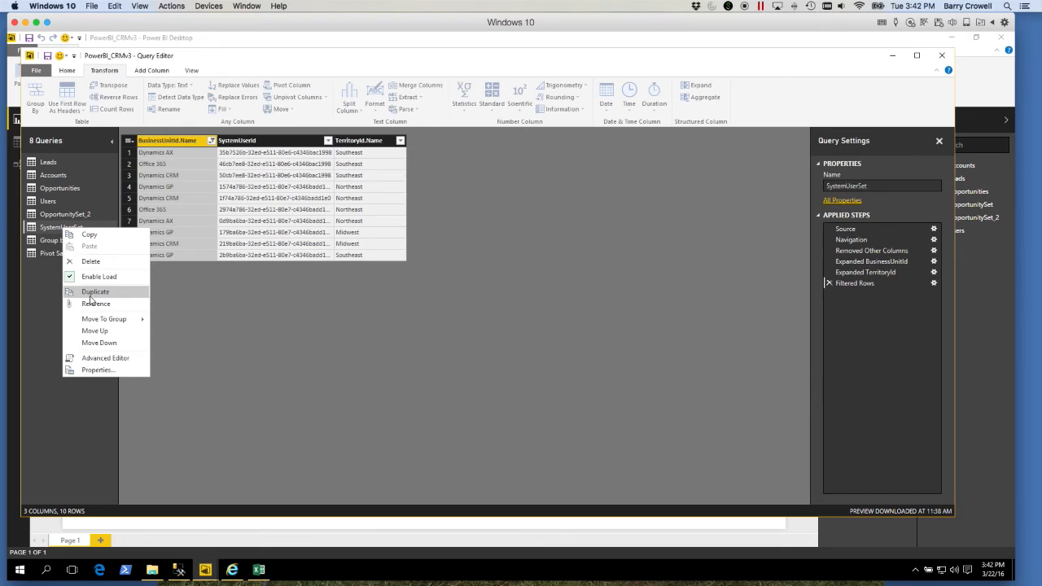
{"action": "left_click", "coordinate": [91, 261]}
{"action": "left_click", "coordinate": [540, 306]}
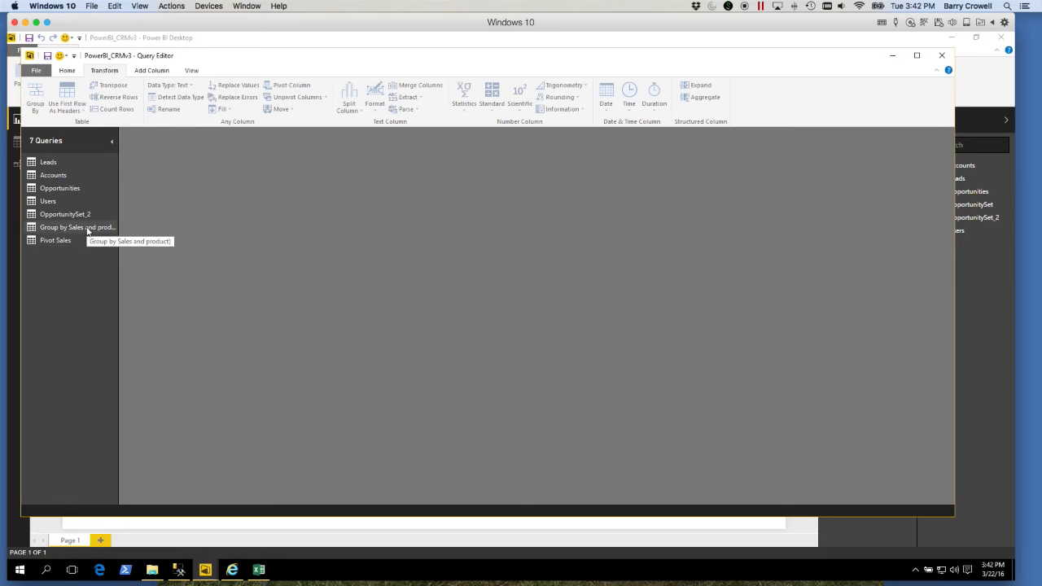
- Save the file with the pending query changes applied and close the Query Editor
{"action": "left_click", "coordinate": [47, 56]}
{"action": "left_click", "coordinate": [490, 314]}
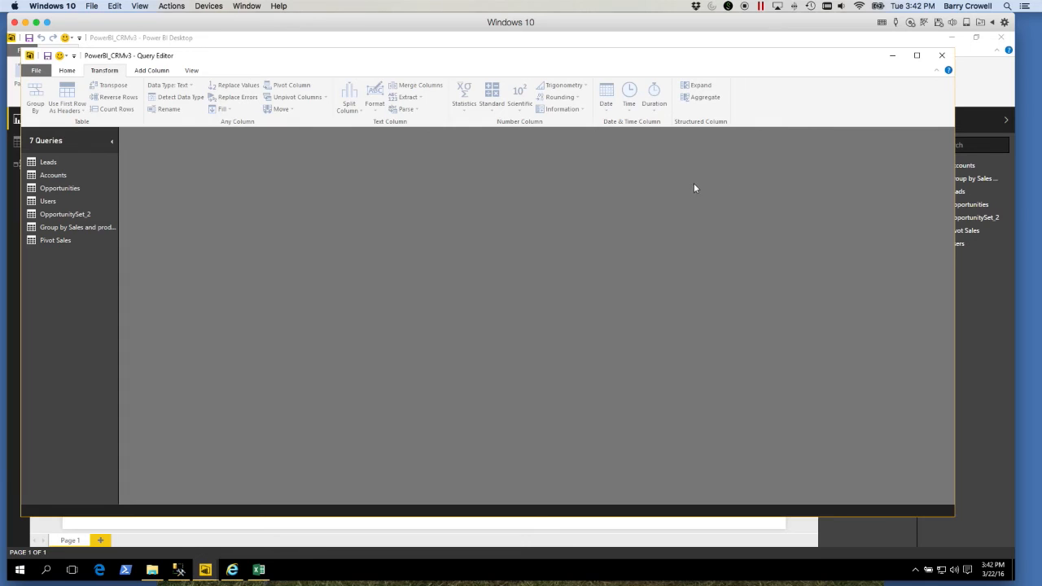
{"action": "left_click", "coordinate": [943, 57]}
{"action": "left_click", "coordinate": [503, 309]}
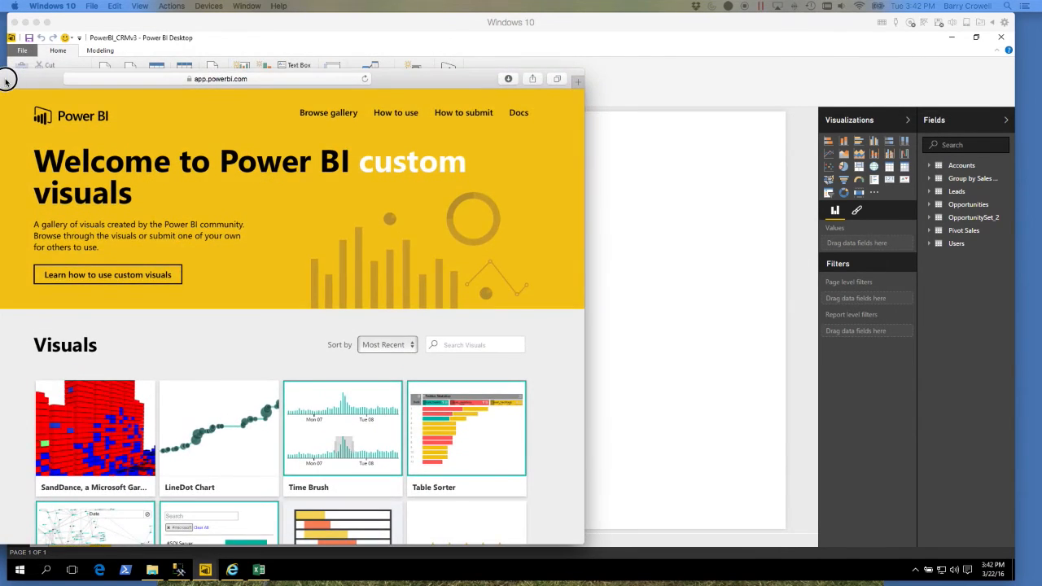
- Switch to Safari, enlarge its window and browse the Power BI custom visuals gallery
{"action": "left_click", "coordinate": [128, 74]}
{"action": "left_click_drag", "start_coordinate": [168, 76], "coordinate": [219, 23]}
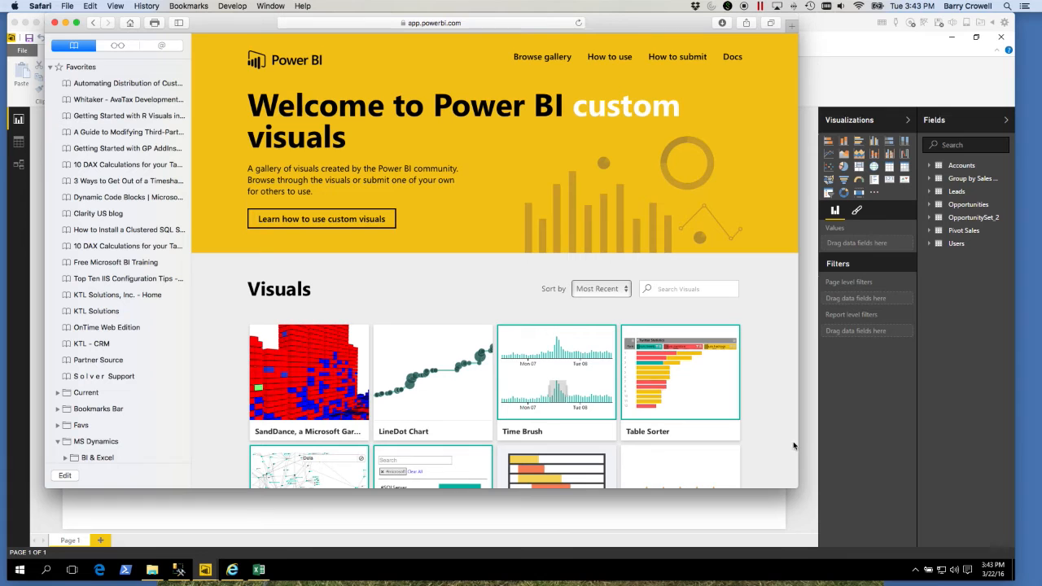
{"action": "left_click_drag", "start_coordinate": [798, 488], "coordinate": [933, 552]}
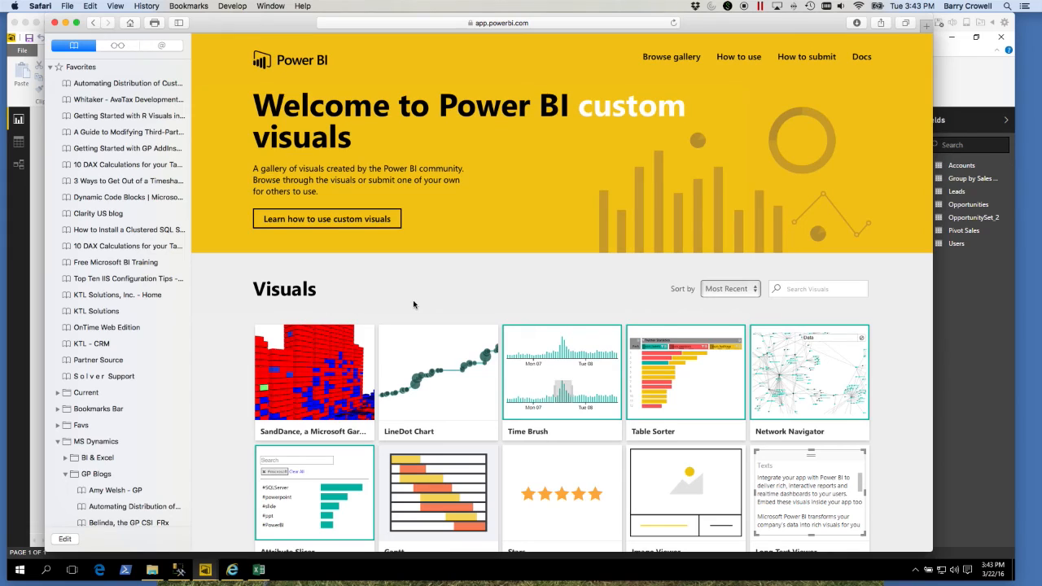
{"action": "scroll", "coordinate": [413, 300], "scroll_direction": "down", "scroll_amount": 5}
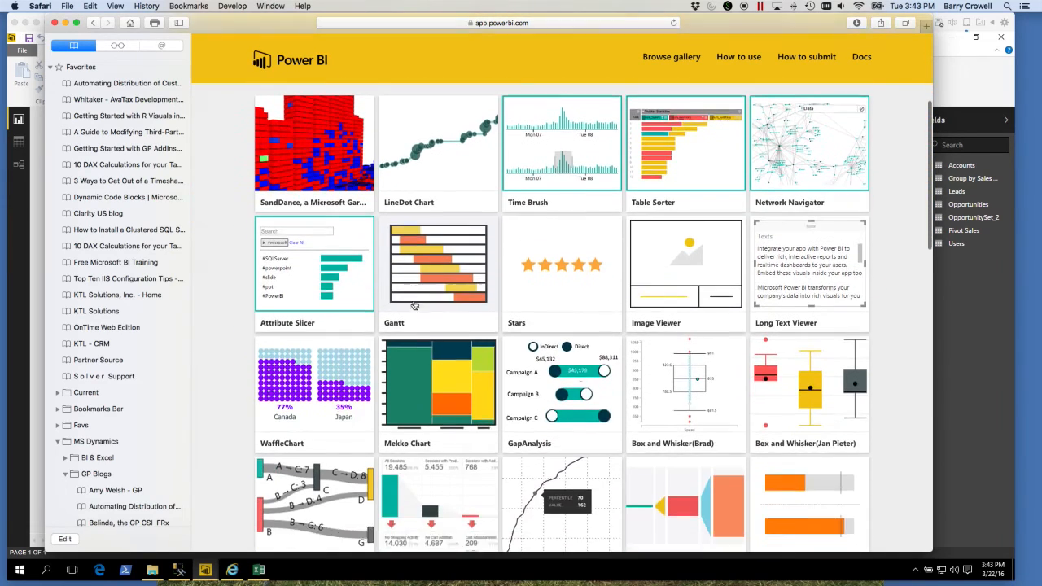
{"action": "scroll", "coordinate": [415, 307], "scroll_direction": "down", "scroll_amount": 4}
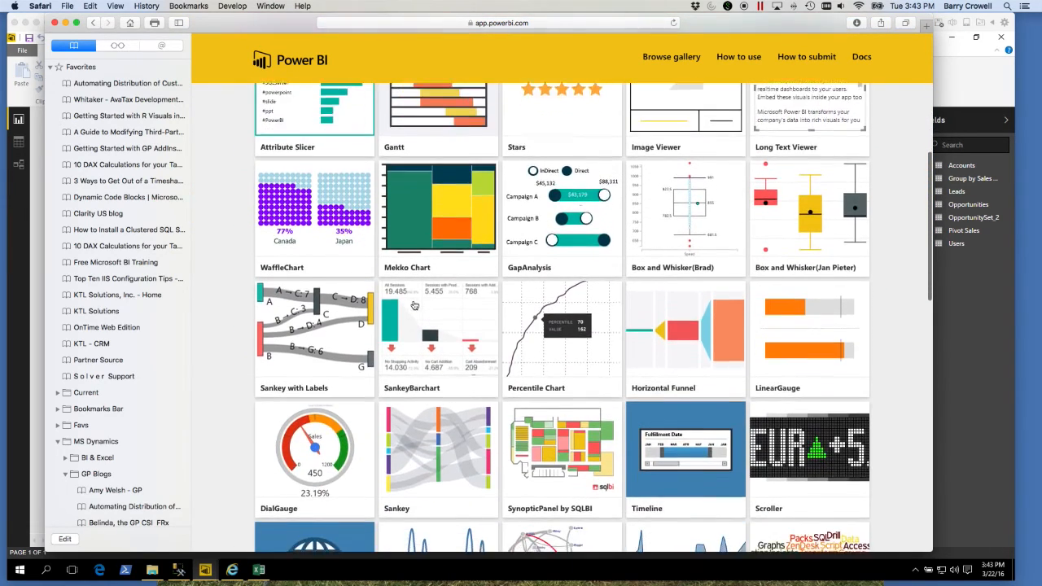
{"action": "scroll", "coordinate": [415, 305], "scroll_direction": "down", "scroll_amount": 2}
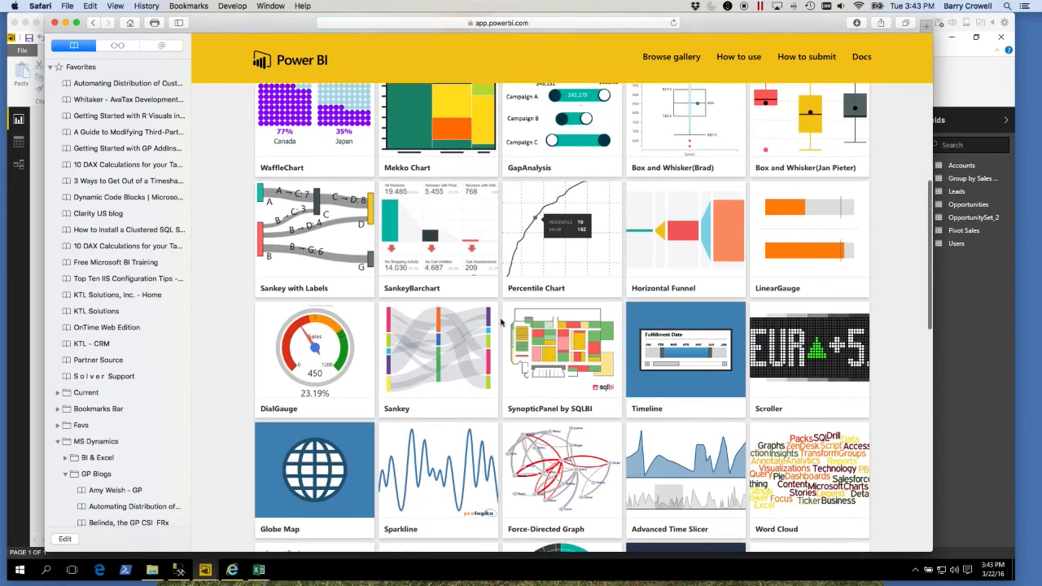
- View the details of the Timeline custom visual, close them and return towards the start of the gallery
{"action": "left_click", "coordinate": [663, 353]}
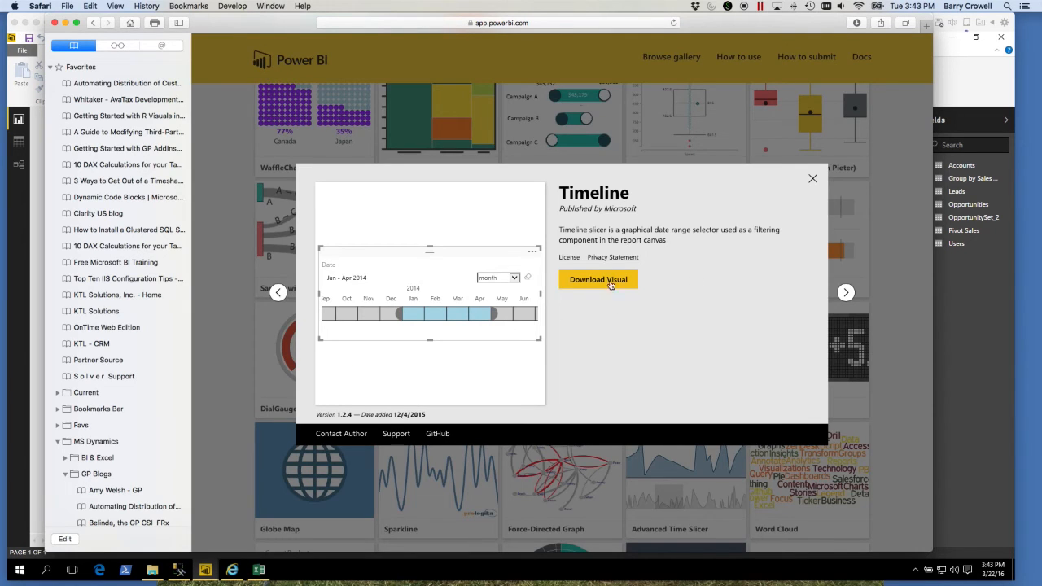
{"action": "left_click", "coordinate": [812, 181]}
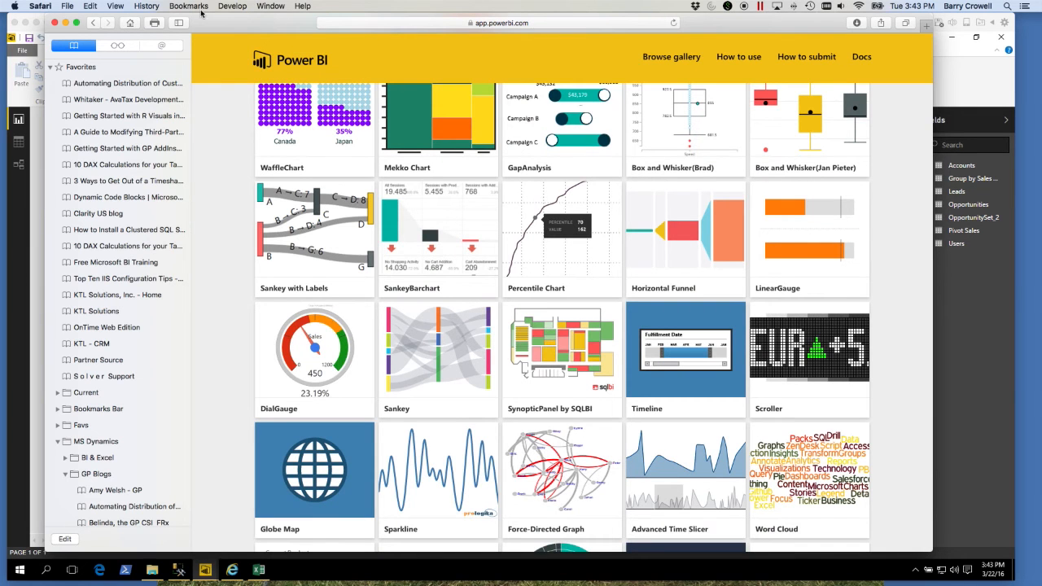
{"action": "scroll", "coordinate": [366, 190], "scroll_direction": "up", "scroll_amount": 3}
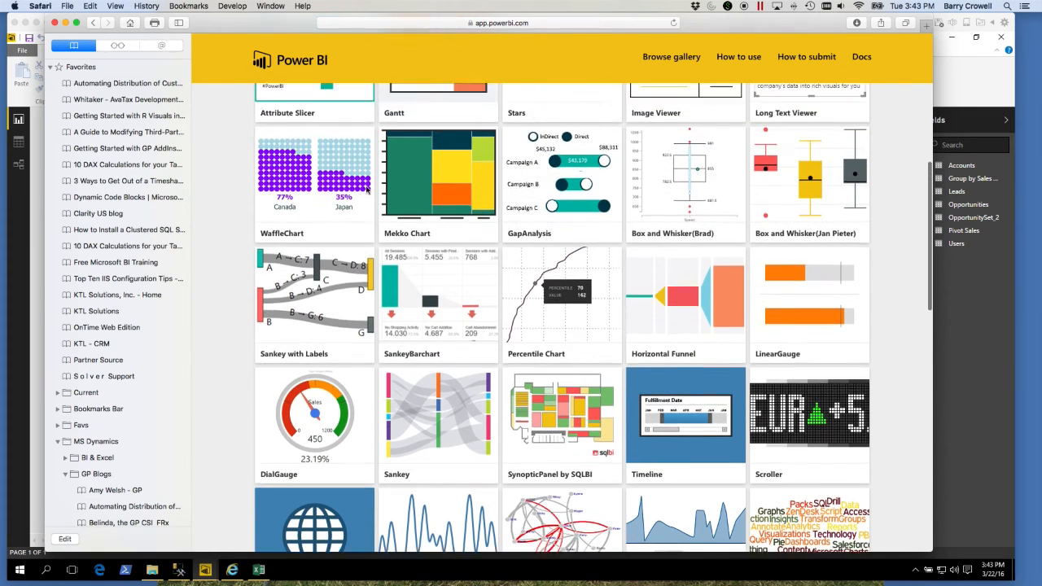
{"action": "scroll", "coordinate": [366, 190], "scroll_direction": "up", "scroll_amount": 4}
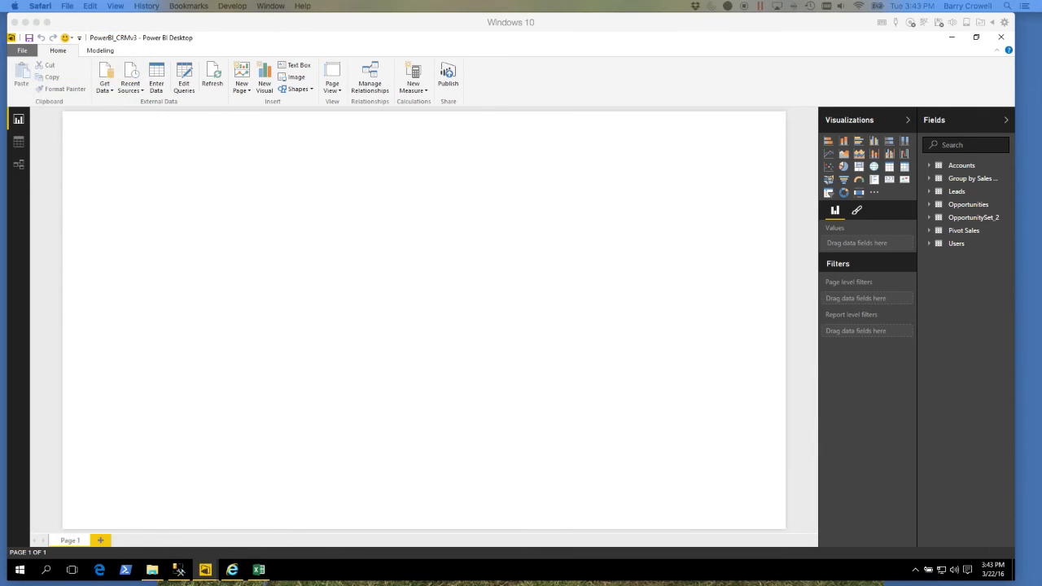
- Switch to Power BI Desktop and add a Timeline visual with Close Date from Opportunities, stretched wide and short across the upper report page
{"action": "left_click", "coordinate": [859, 195]}
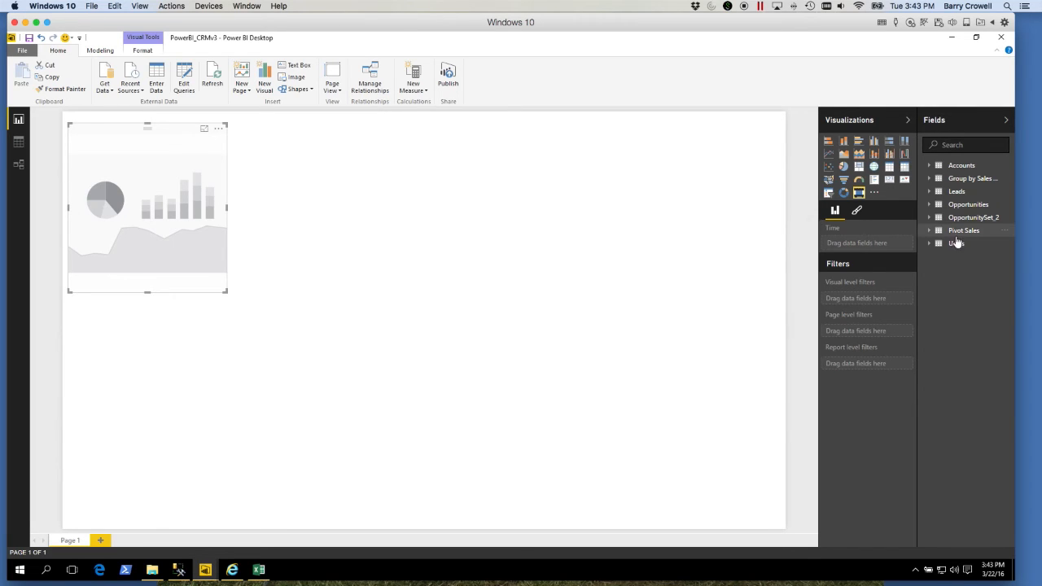
{"action": "left_click", "coordinate": [931, 205]}
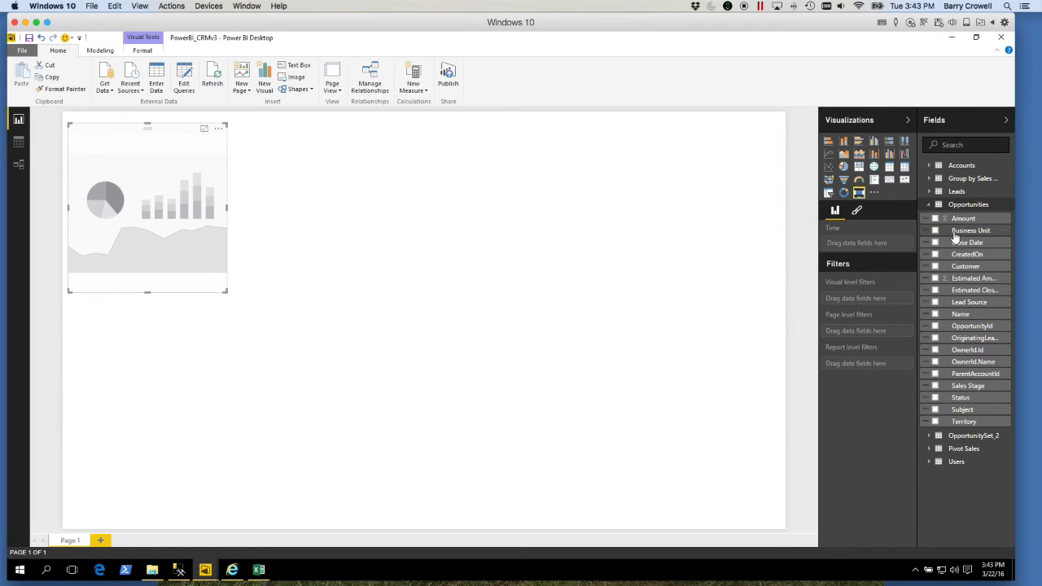
{"action": "left_click", "coordinate": [936, 244]}
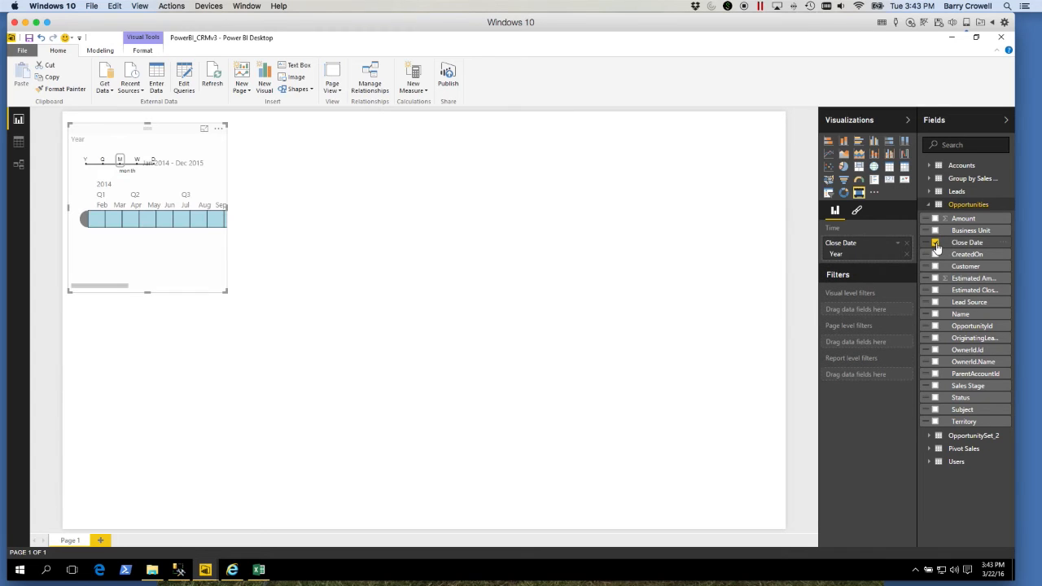
{"action": "left_click_drag", "start_coordinate": [227, 291], "coordinate": [488, 249]}
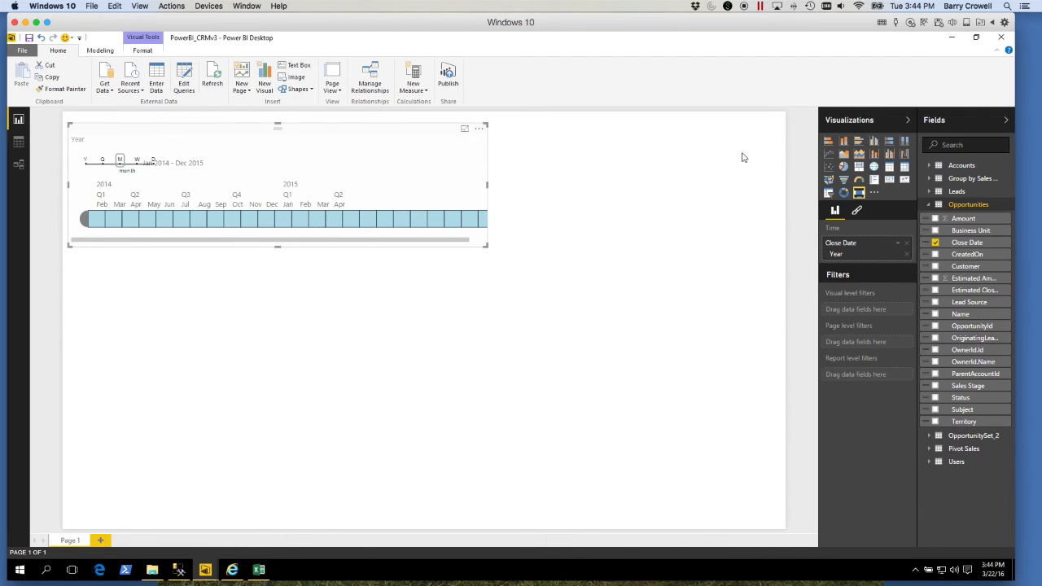
{"action": "left_click", "coordinate": [561, 294]}
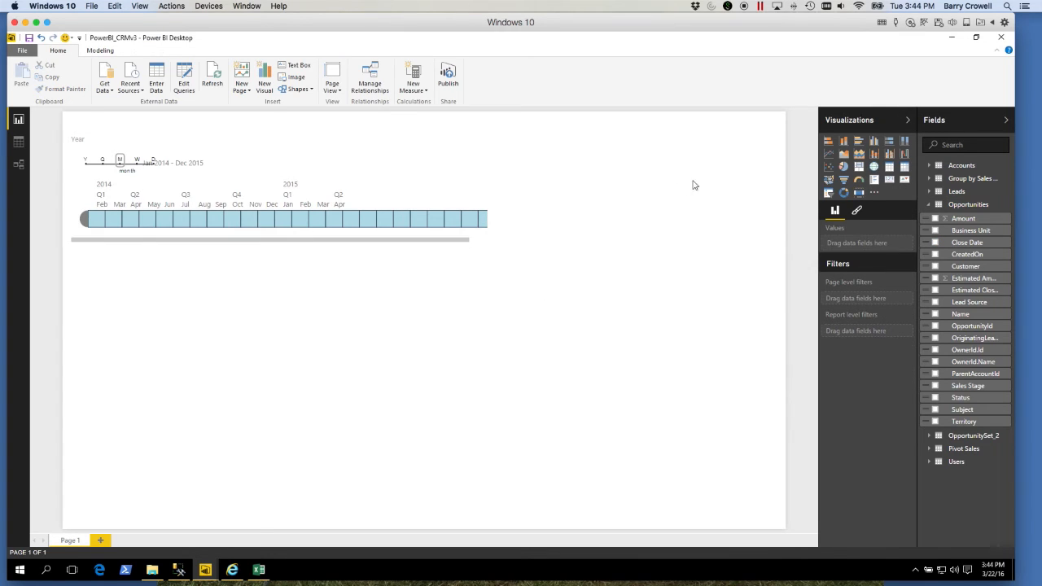
- Add a stacked column chart below the timeline, enlarge it to about the timeline's width and use Opportunities Amount as its value
{"action": "left_click", "coordinate": [845, 145]}
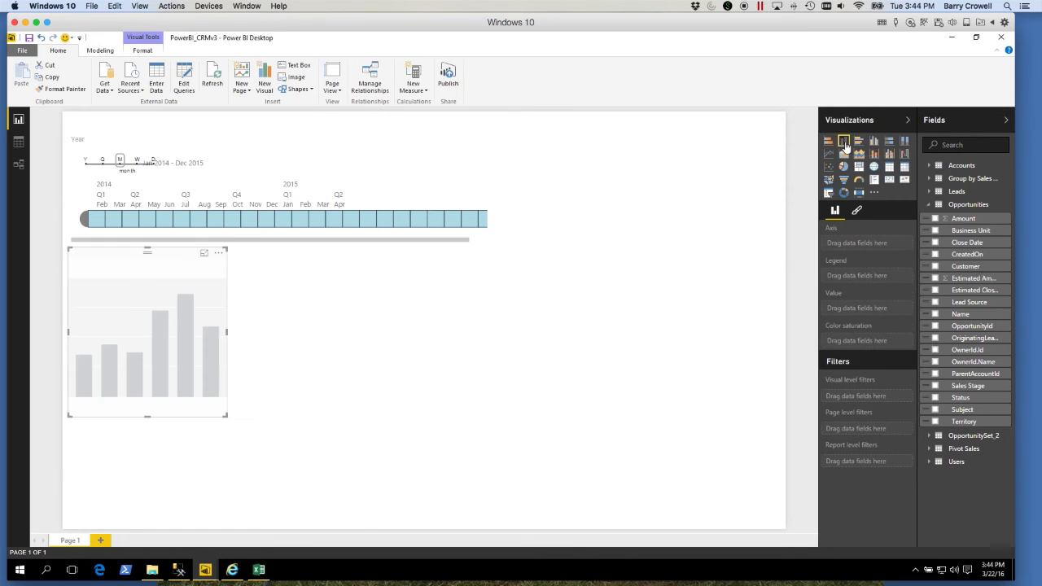
{"action": "left_click_drag", "start_coordinate": [228, 416], "coordinate": [497, 505]}
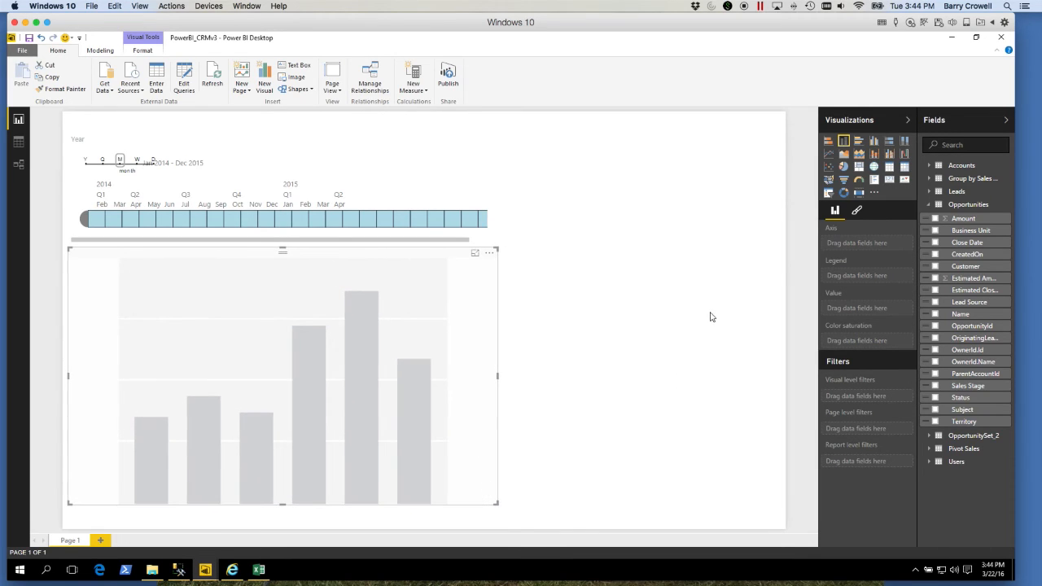
{"action": "left_click", "coordinate": [937, 219]}
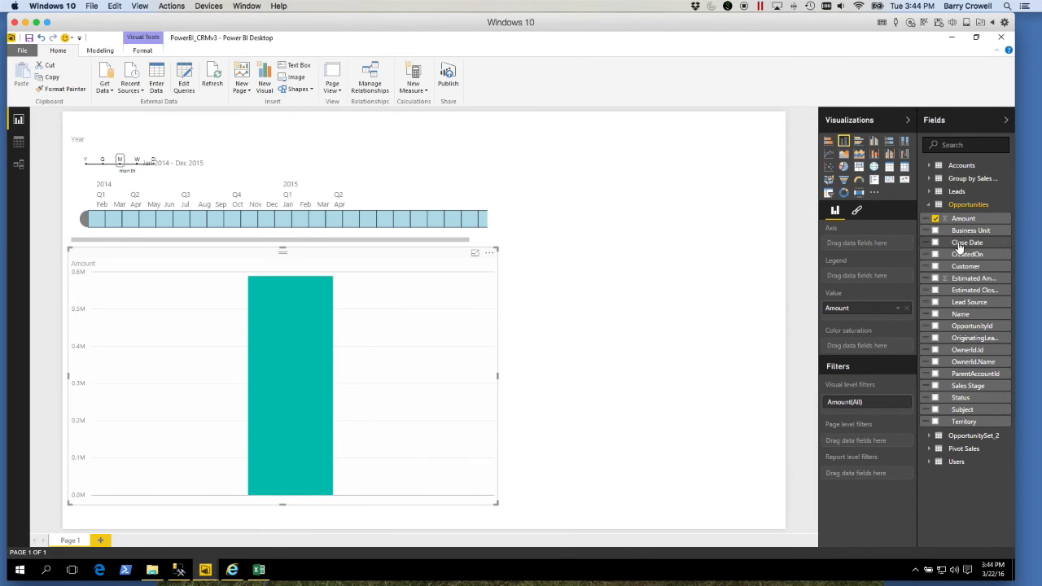
- Put Close Date on the column chart's axis as plain dates instead of the date hierarchy, with Business Unit as the legend
{"action": "left_click_drag", "start_coordinate": [968, 243], "coordinate": [880, 244]}
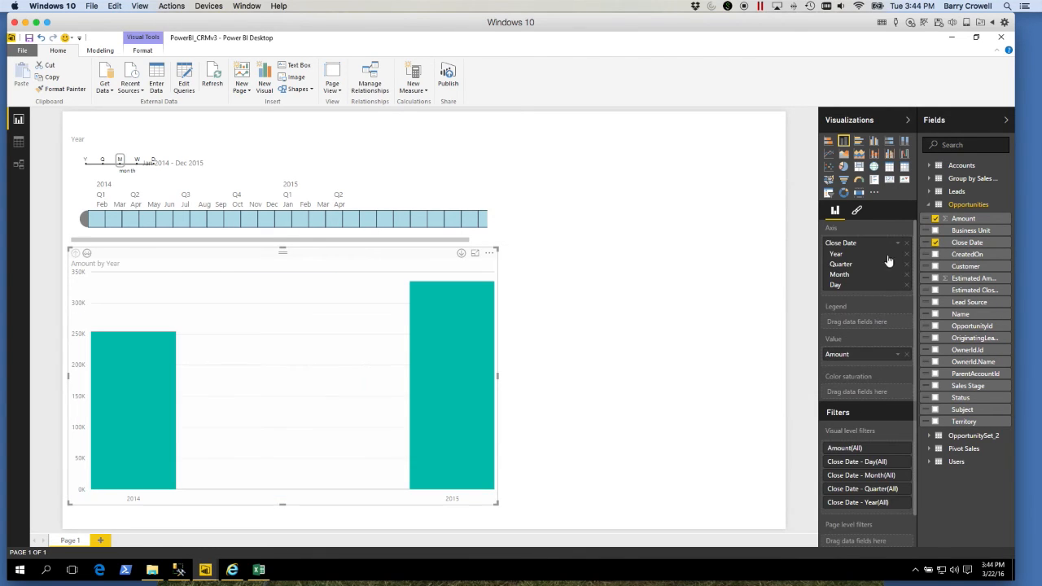
{"action": "left_click", "coordinate": [900, 243]}
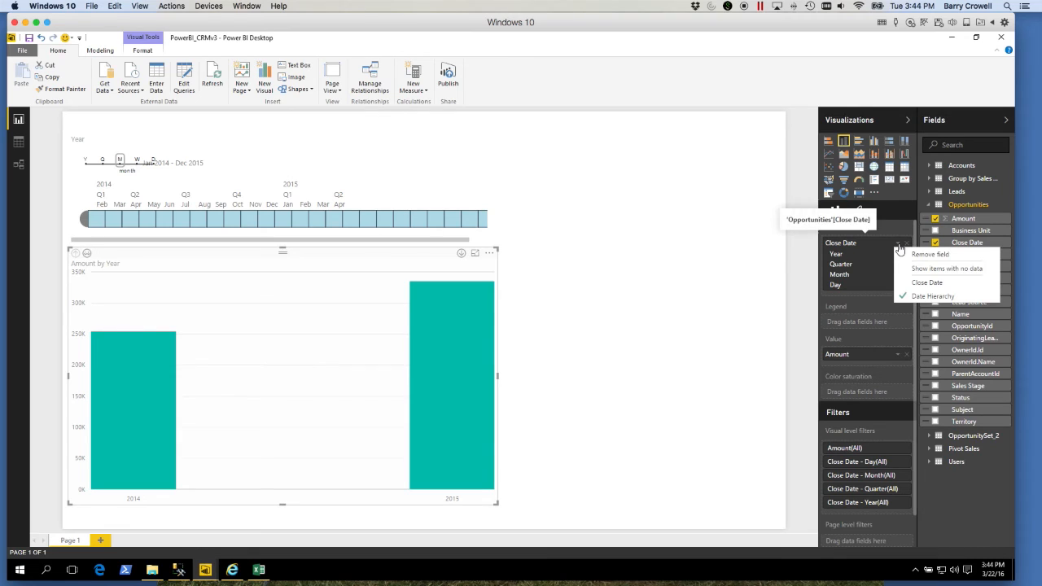
{"action": "left_click", "coordinate": [917, 282]}
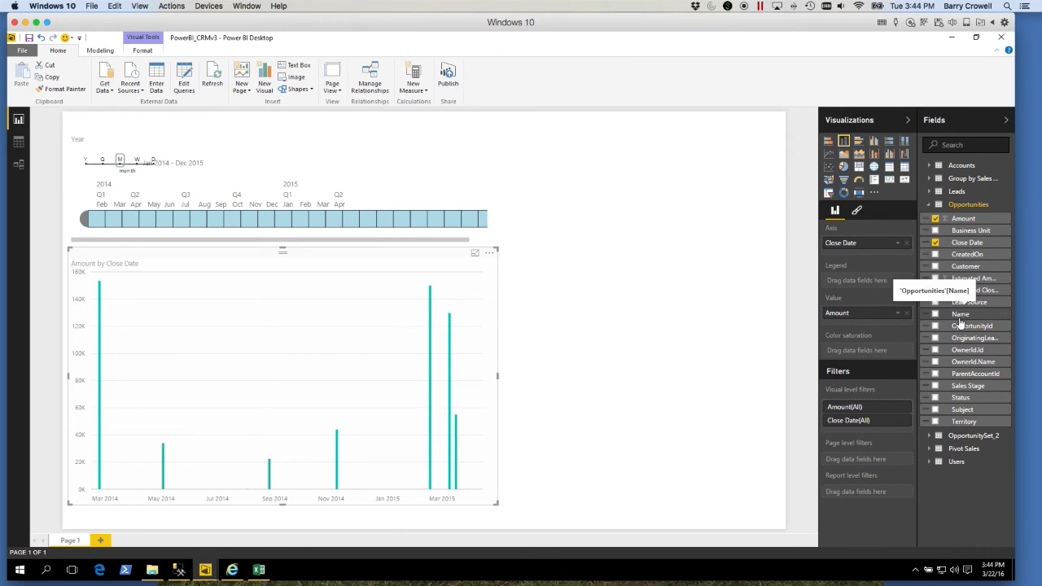
{"action": "left_click_drag", "start_coordinate": [969, 232], "coordinate": [879, 284]}
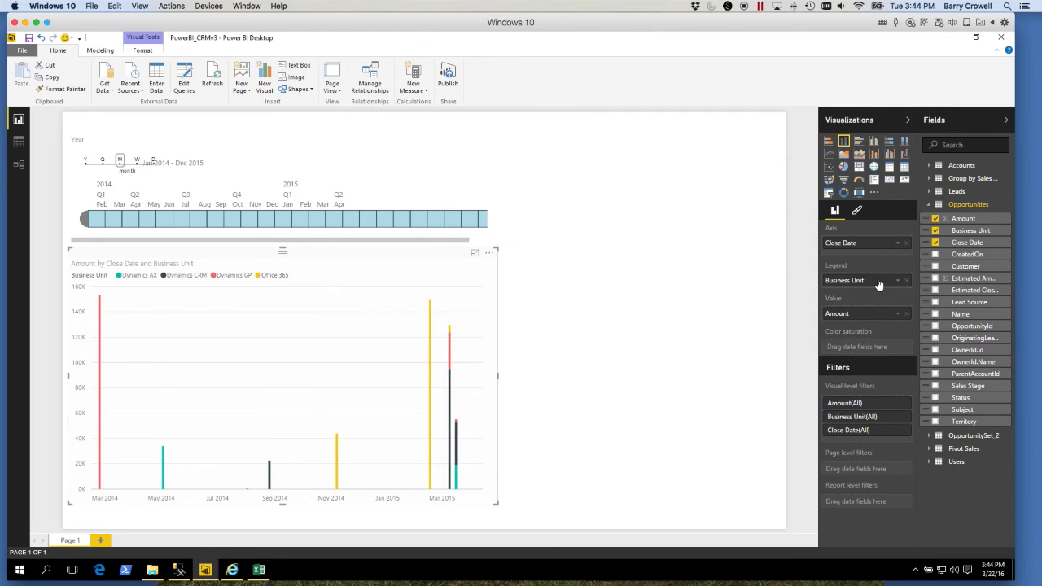
- Filter the report with the timeline to Feb–Sep 2014 by month, and extend the range to Q1 2015 at quarter granularity
{"action": "left_click", "coordinate": [232, 219]}
{"action": "mouse_move", "coordinate": [119, 213]}
{"action": "left_mouse_down"}
{"action": "mouse_move", "coordinate": [219, 218]}
{"action": "mouse_move", "coordinate": [106, 215]}
{"action": "left_mouse_up"}
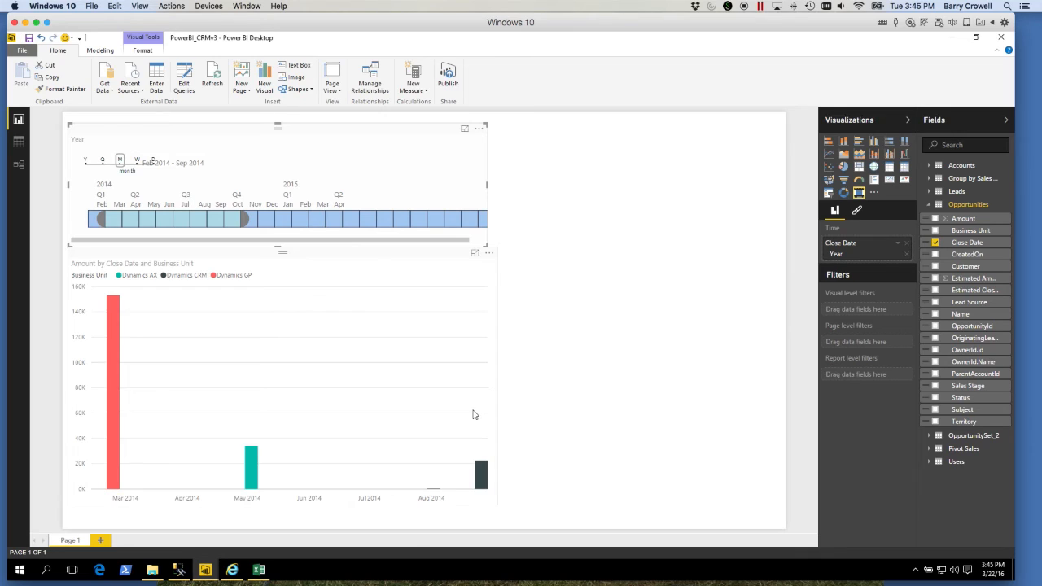
{"action": "left_click", "coordinate": [103, 160]}
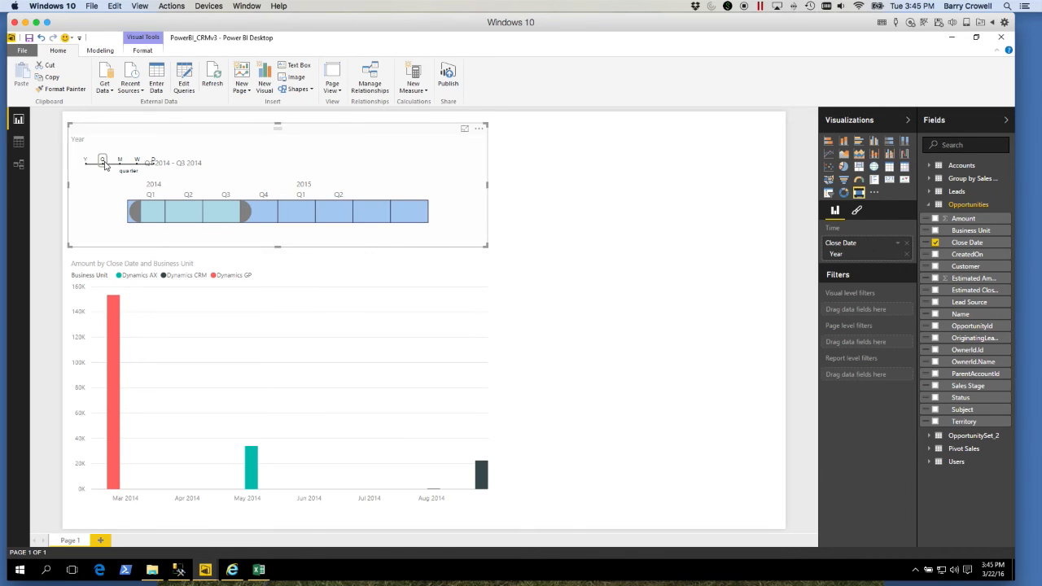
{"action": "left_click_drag", "start_coordinate": [246, 213], "coordinate": [308, 221]}
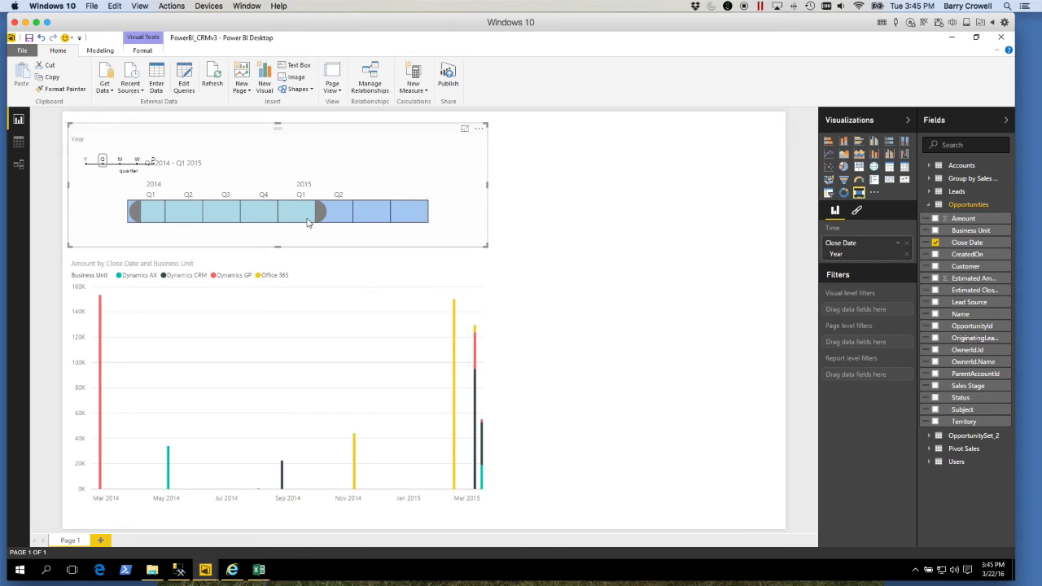
- Limit the timeline to the year 2014 at year granularity and return its granularity to quarters
{"action": "left_click", "coordinate": [85, 160]}
{"action": "left_click_drag", "start_coordinate": [301, 214], "coordinate": [276, 215]}
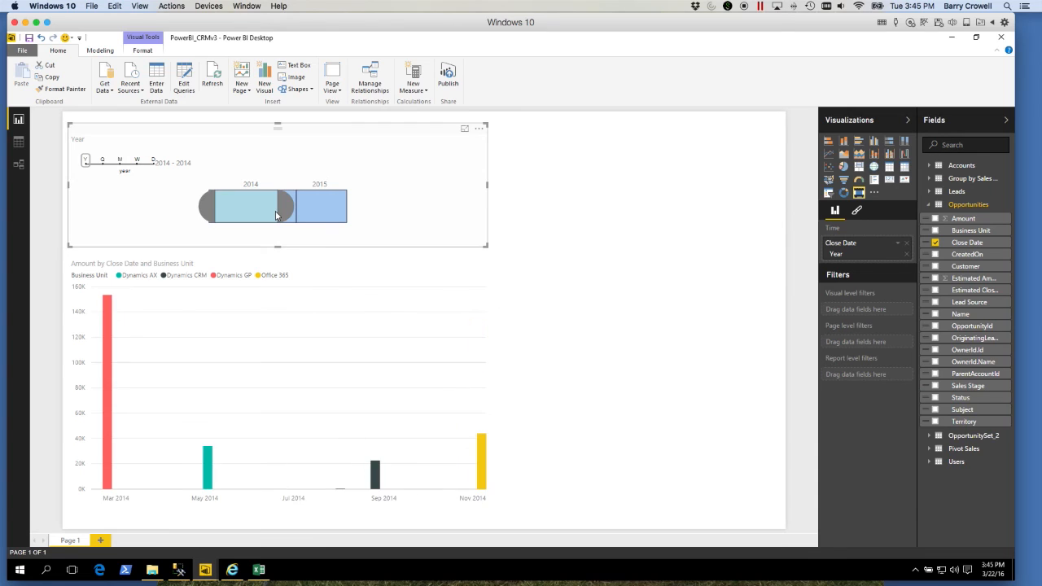
{"action": "left_click", "coordinate": [103, 164]}
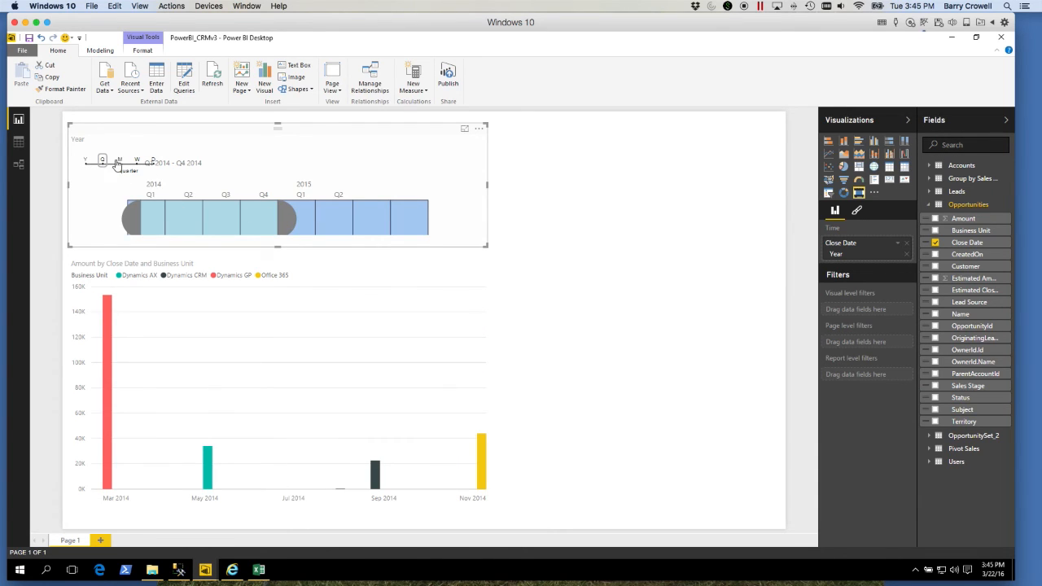
{"action": "left_click", "coordinate": [119, 161]}
{"action": "left_click", "coordinate": [103, 161]}
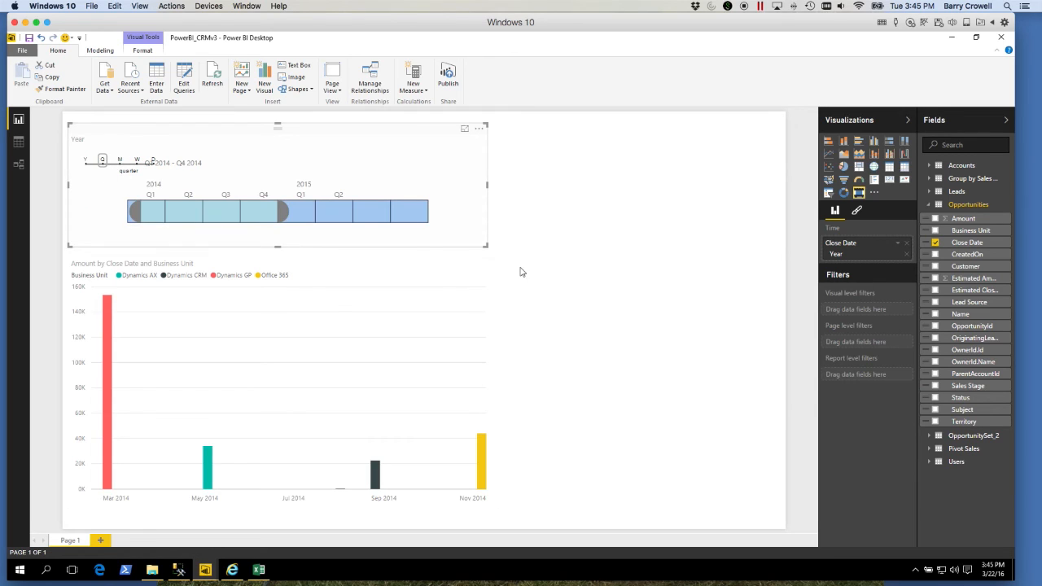
- Add a widened pie chart beside the timeline showing Opportunities Amount by Lead Source
{"action": "left_click", "coordinate": [644, 266]}
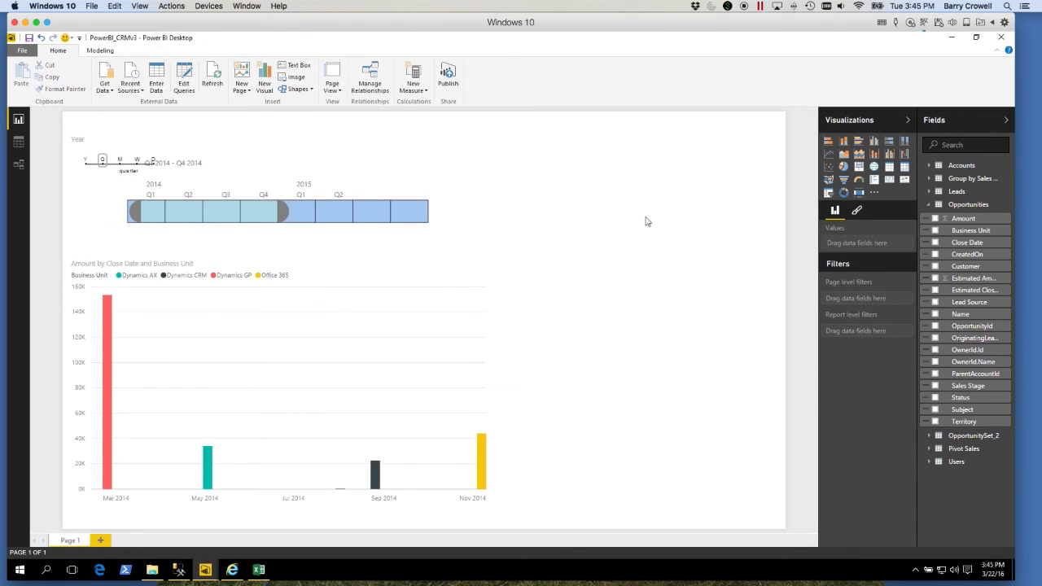
{"action": "left_click", "coordinate": [844, 167]}
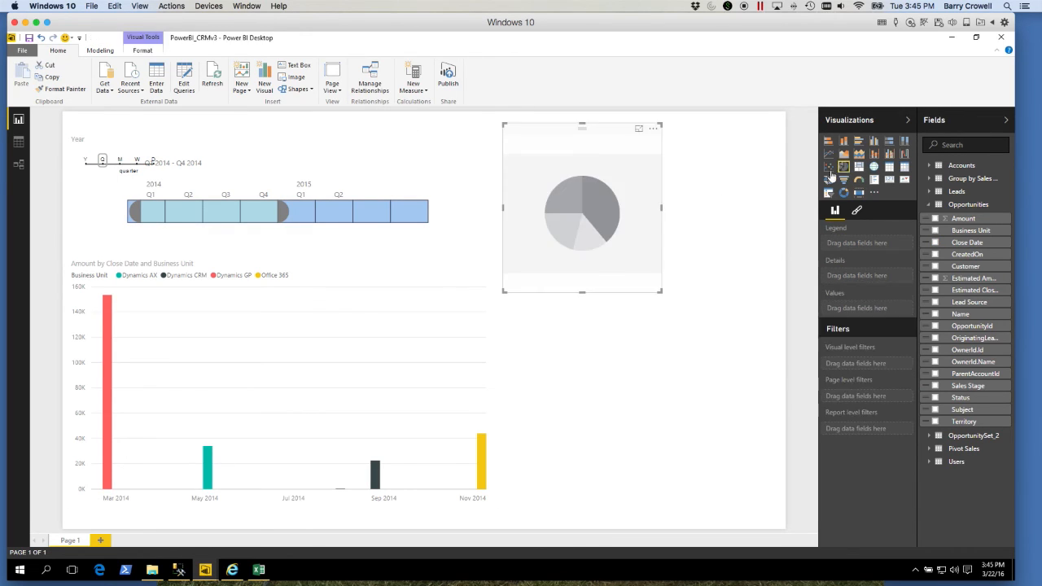
{"action": "left_click_drag", "start_coordinate": [664, 210], "coordinate": [746, 209]}
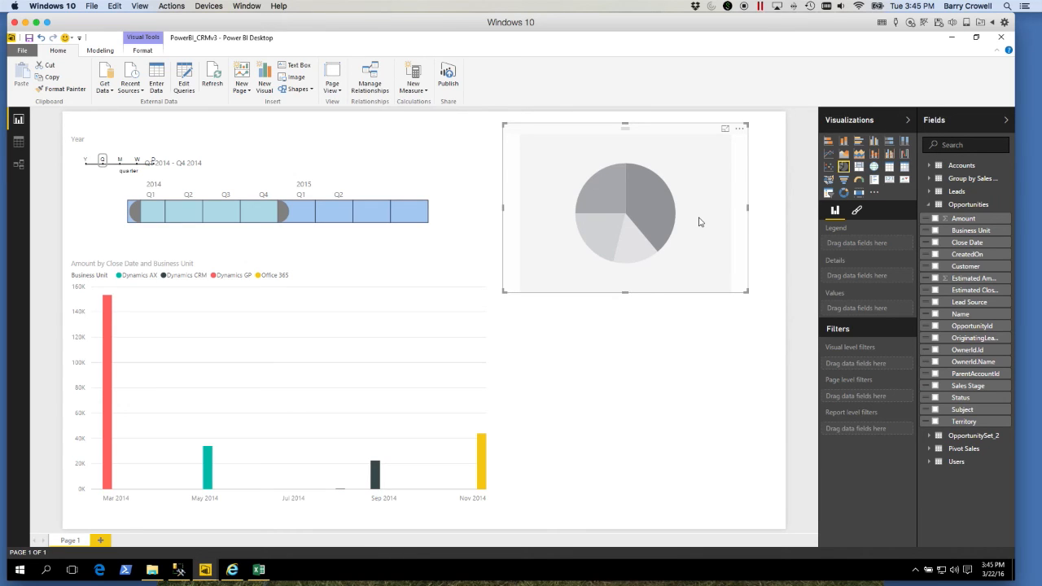
{"action": "left_click", "coordinate": [937, 220]}
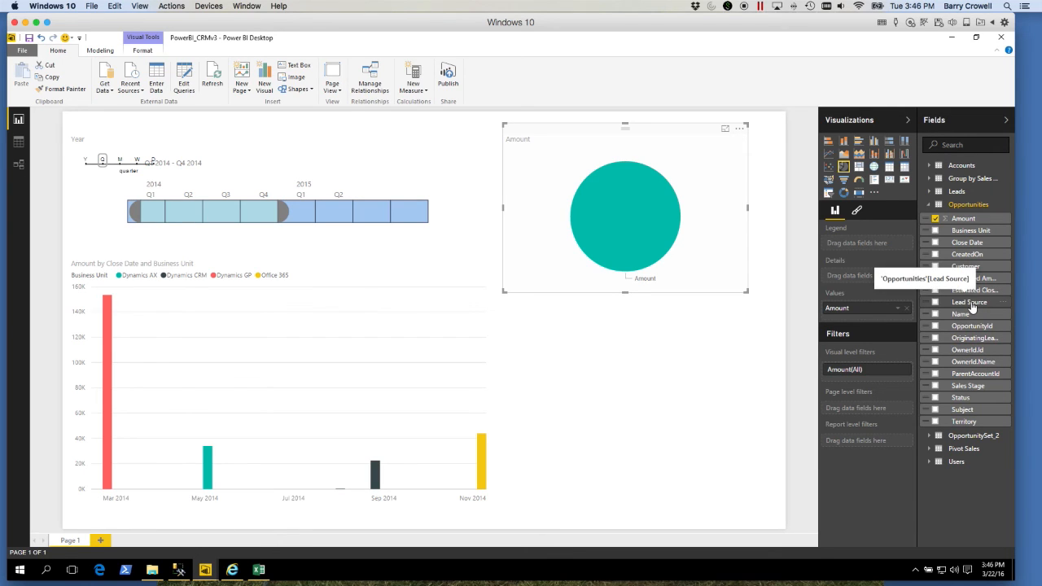
{"action": "left_click_drag", "start_coordinate": [969, 307], "coordinate": [863, 242]}
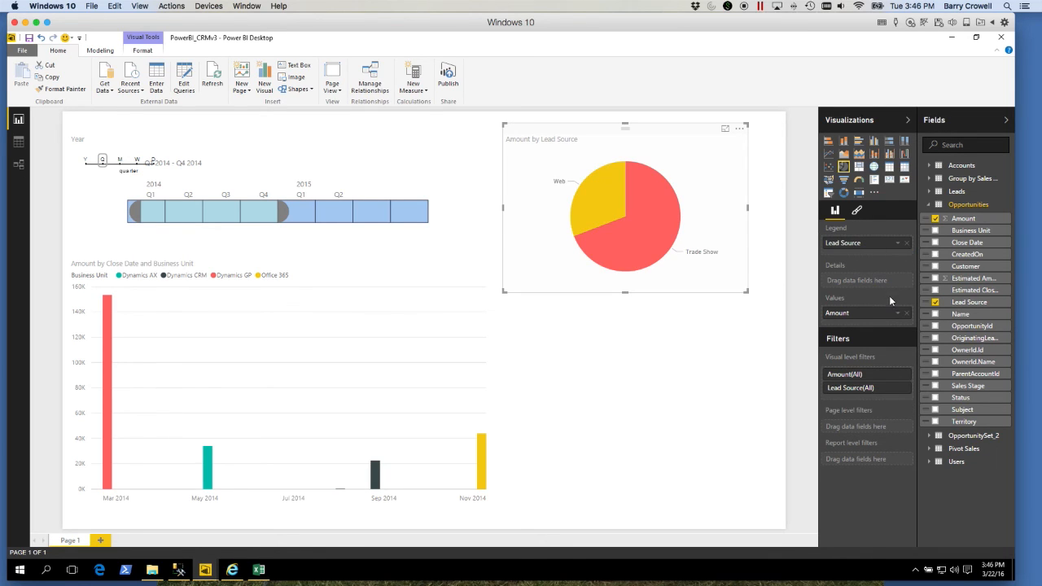
- Change the timeline selection to Q3 2014 through Q3 2015 and check the slices of the lead source pie chart
{"action": "left_click_drag", "start_coordinate": [282, 211], "coordinate": [334, 219]}
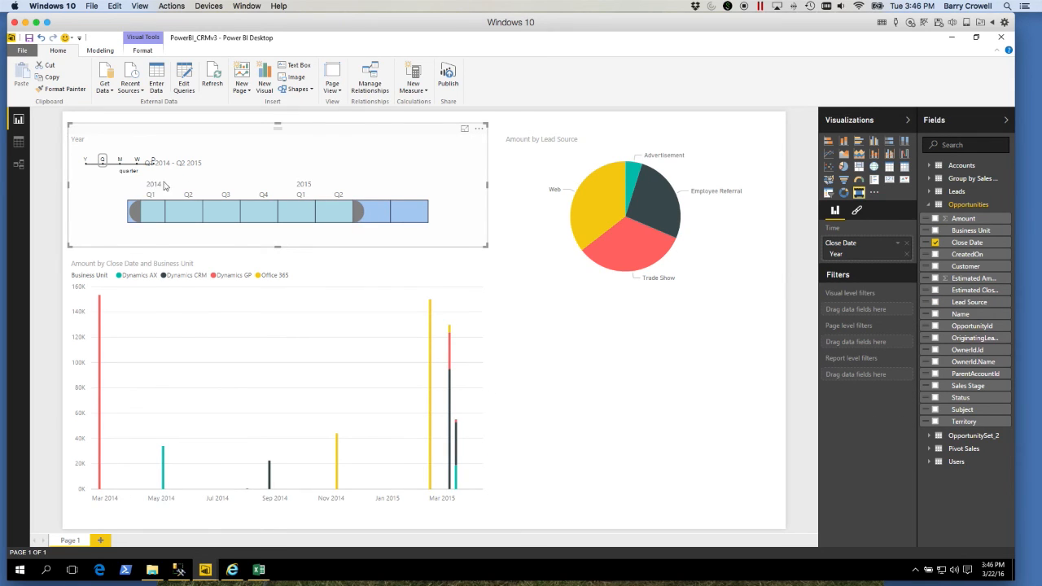
{"action": "mouse_move", "coordinate": [361, 215]}
{"action": "left_mouse_down"}
{"action": "mouse_move", "coordinate": [426, 212]}
{"action": "mouse_move", "coordinate": [366, 216]}
{"action": "left_mouse_up"}
{"action": "left_click_drag", "start_coordinate": [149, 206], "coordinate": [210, 216]}
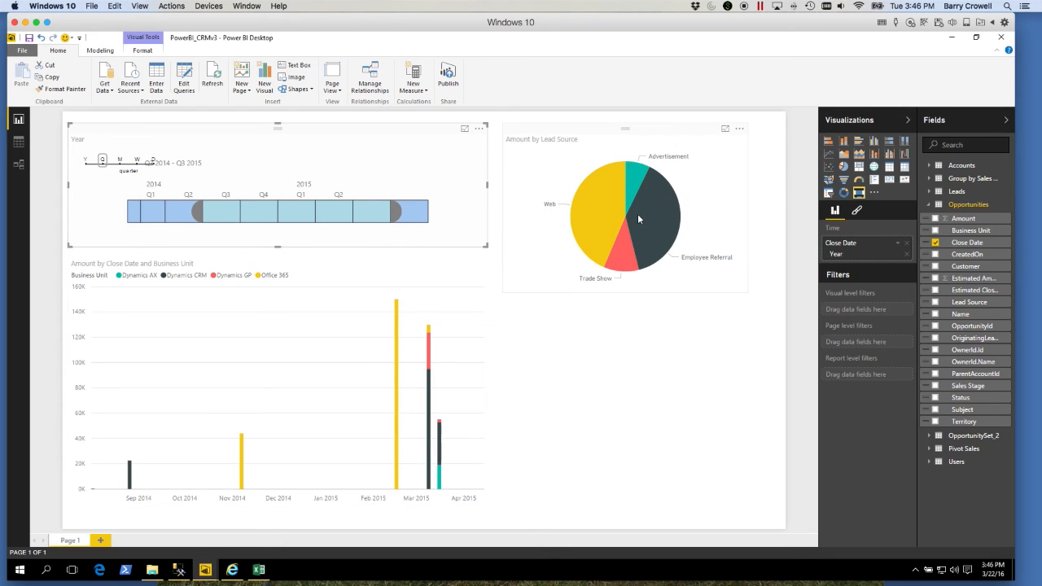
{"action": "mouse_move", "coordinate": [638, 218]}
{"action": "mouse_move", "coordinate": [587, 204]}
{"action": "left_click", "coordinate": [892, 168]}
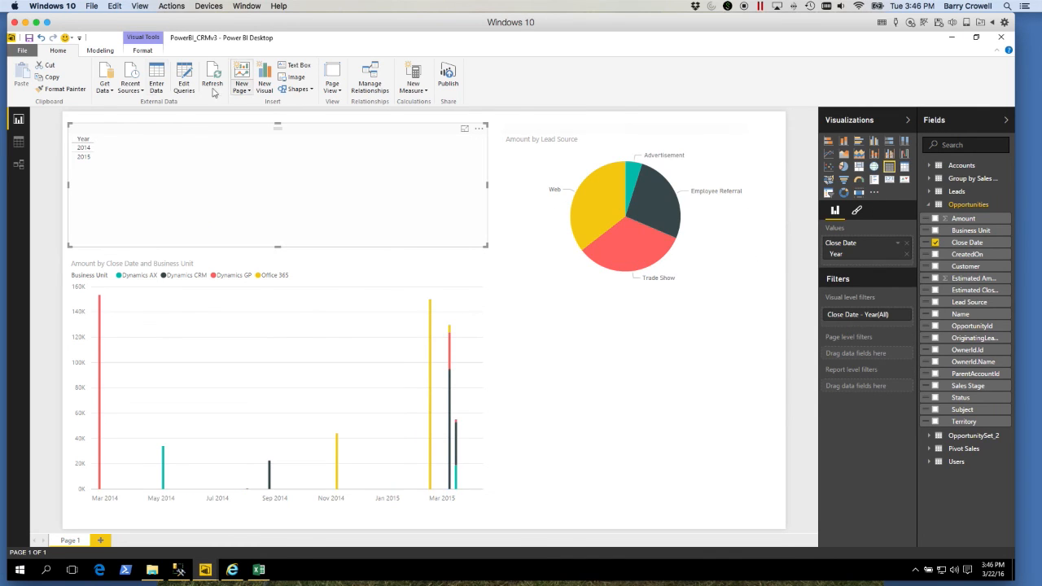
{"action": "left_click", "coordinate": [41, 38]}
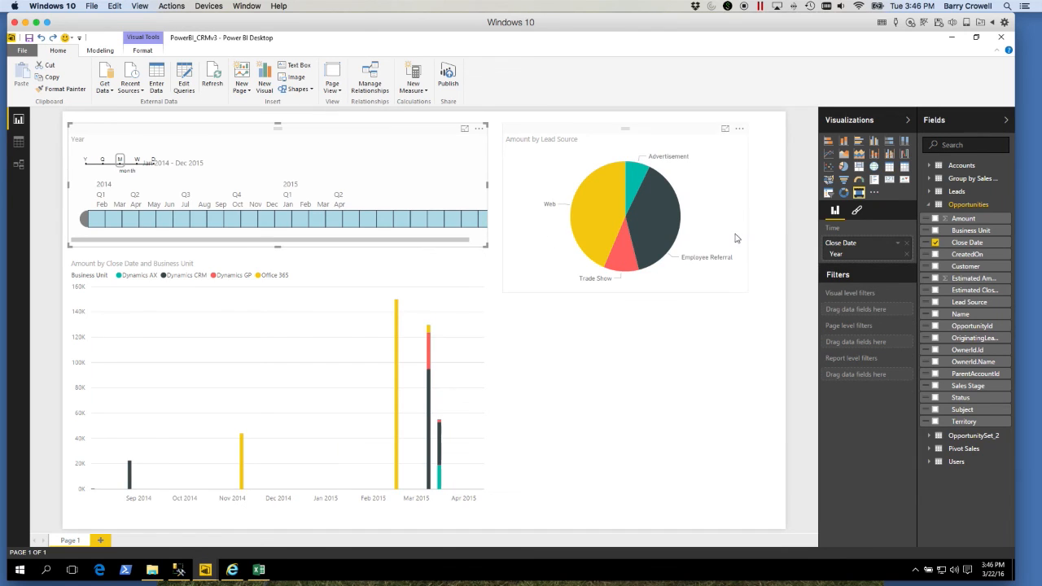
{"action": "left_click", "coordinate": [891, 168]}
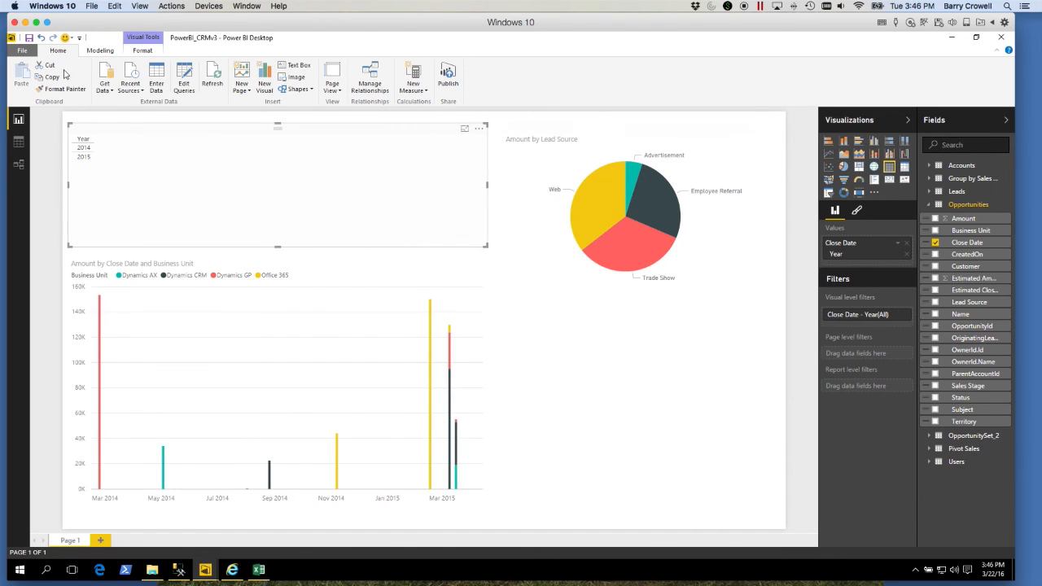
{"action": "left_click", "coordinate": [41, 38]}
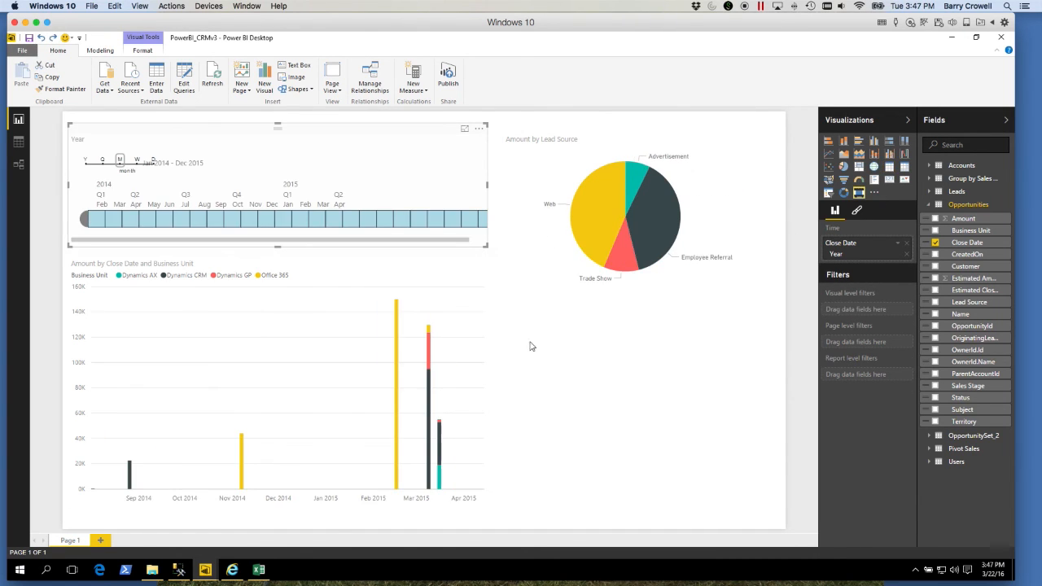
- Add a widened table below the pie chart with the Opportunities fields Amount, Territory and Business Unit
{"action": "left_click", "coordinate": [619, 318]}
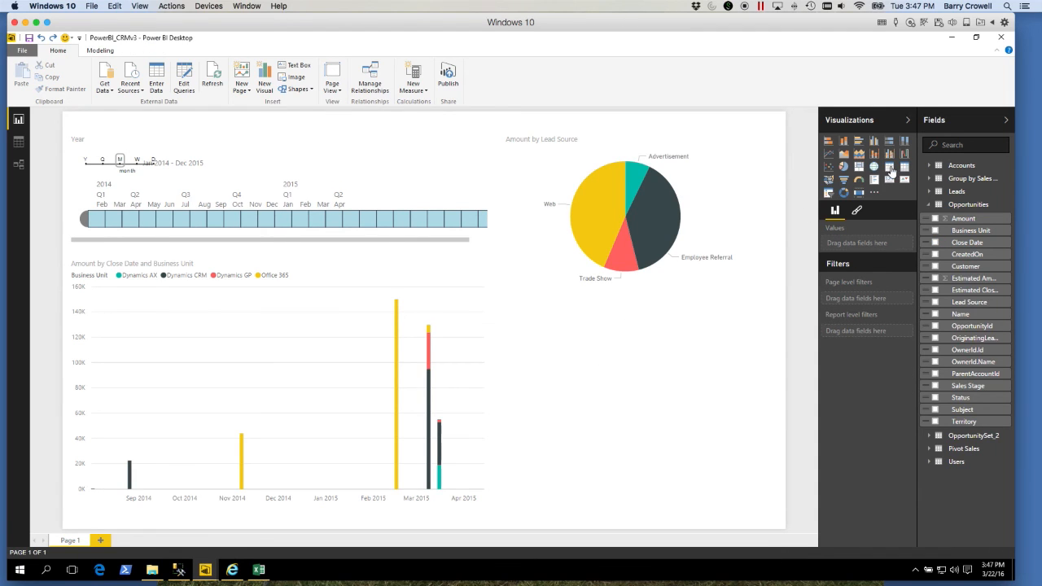
{"action": "left_click", "coordinate": [890, 167]}
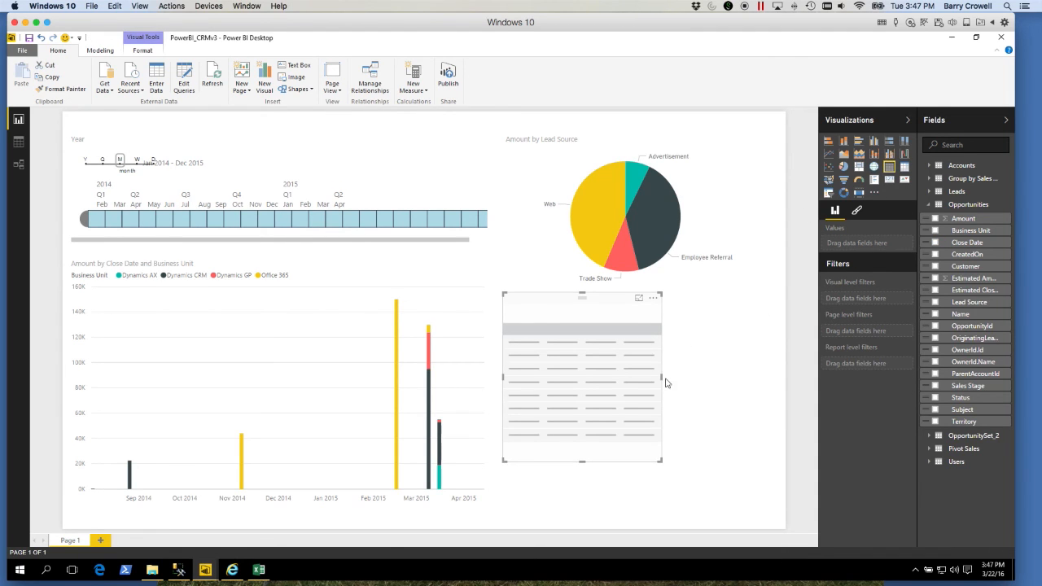
{"action": "left_click_drag", "start_coordinate": [663, 381], "coordinate": [767, 381]}
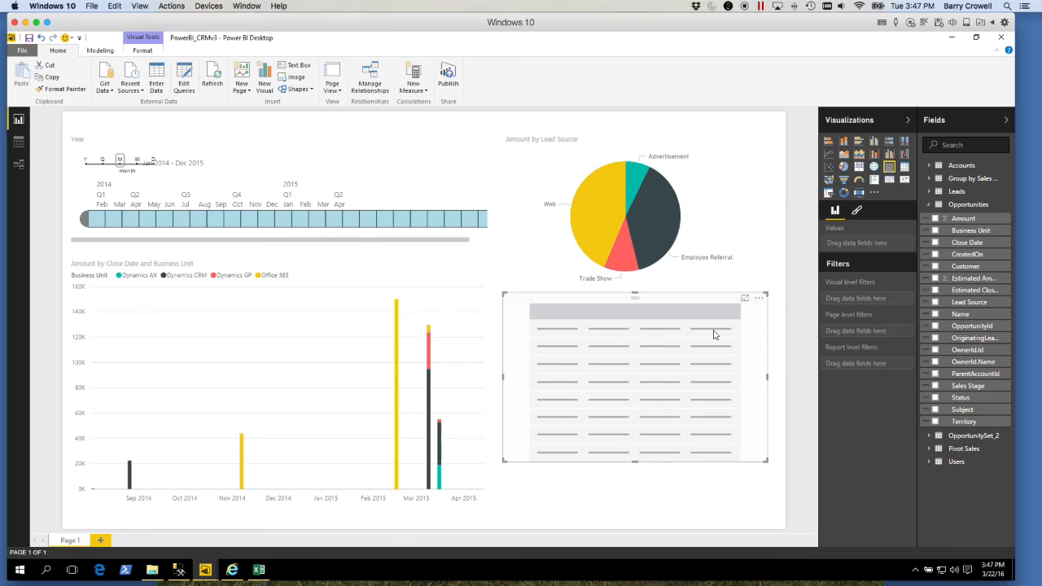
{"action": "left_click", "coordinate": [935, 218]}
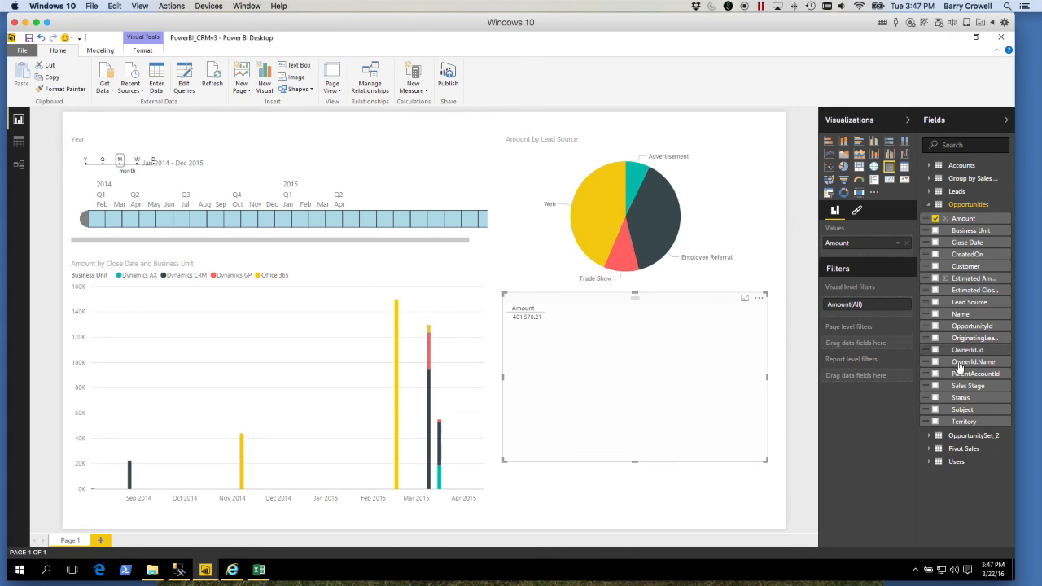
{"action": "left_click", "coordinate": [936, 422]}
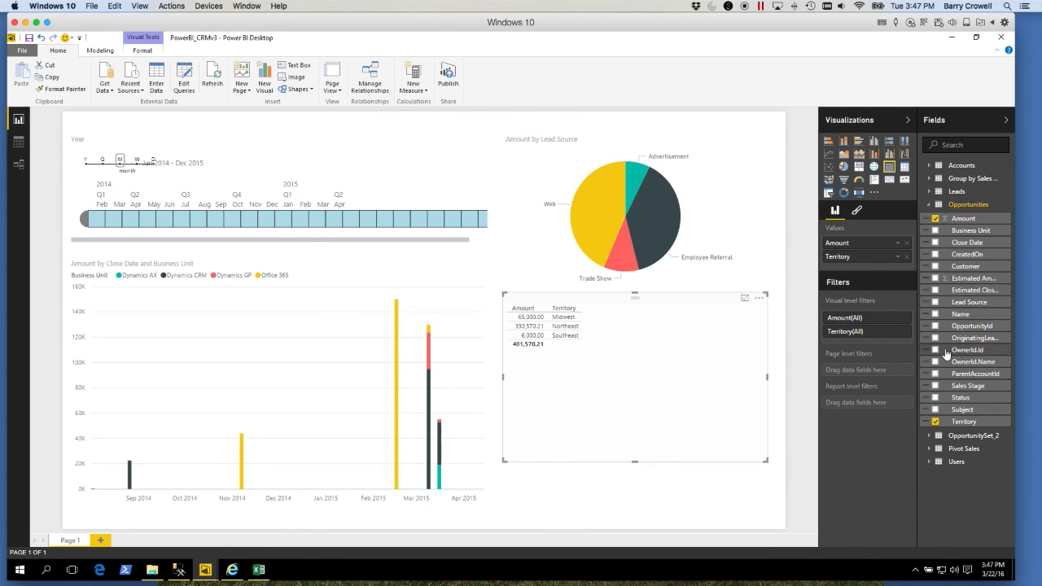
{"action": "left_click", "coordinate": [936, 231]}
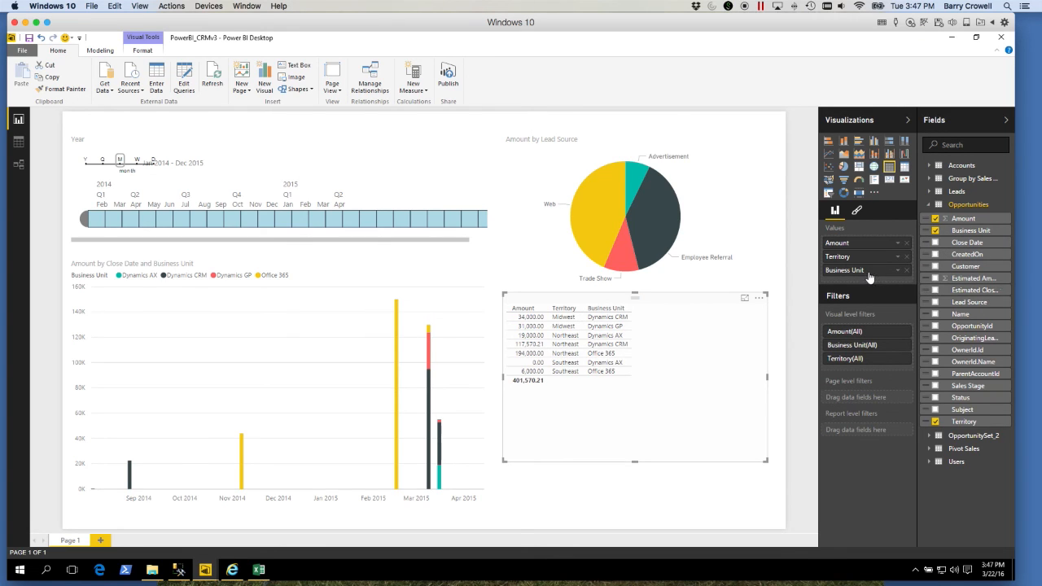
- Reorder the table's columns to Territory, Business Unit, Amount and sort the rows by Amount in descending order
{"action": "left_click_drag", "start_coordinate": [861, 259], "coordinate": [863, 245]}
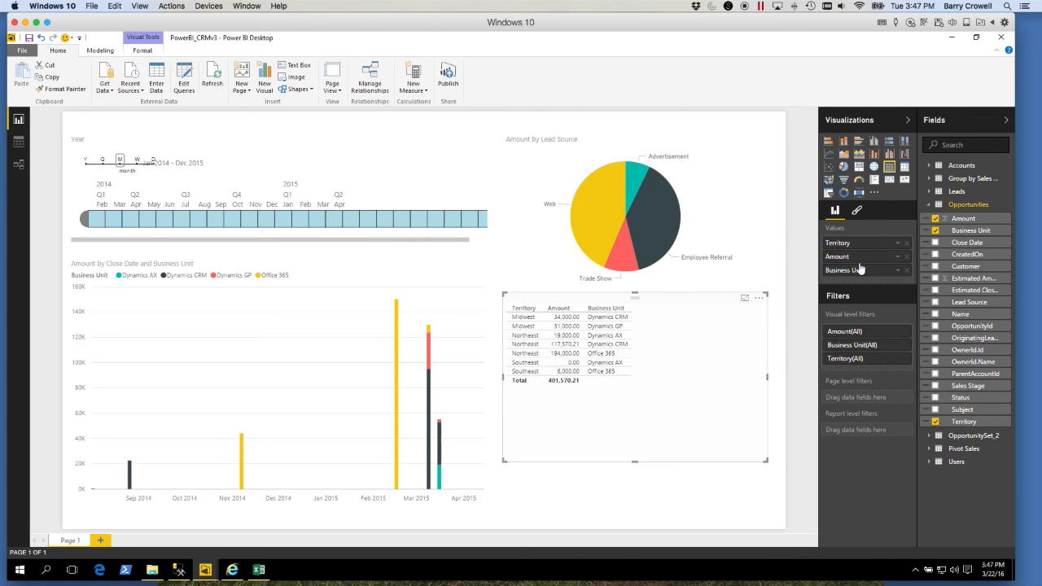
{"action": "left_click_drag", "start_coordinate": [861, 273], "coordinate": [862, 258]}
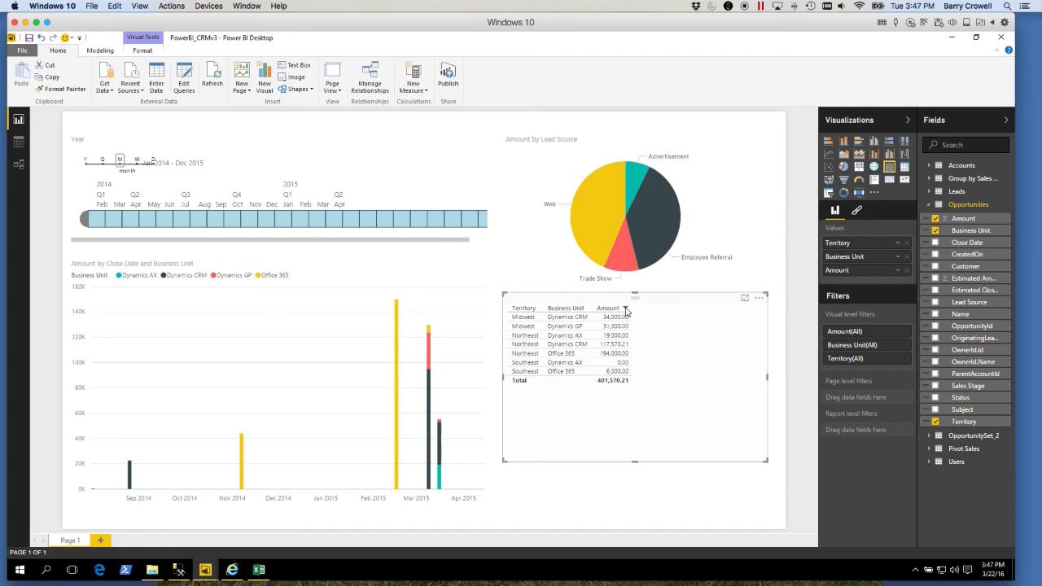
{"action": "left_click", "coordinate": [624, 309]}
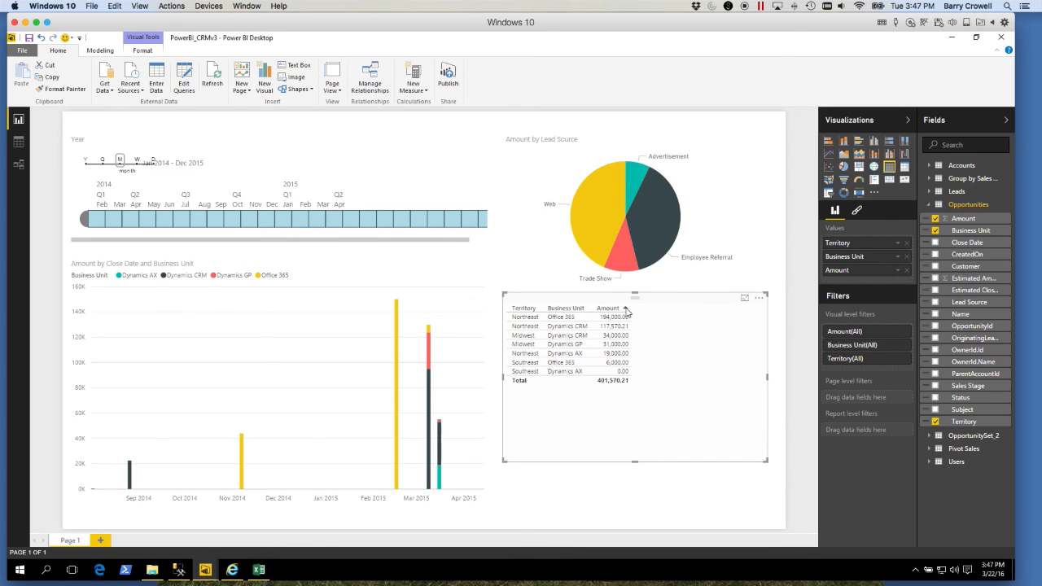